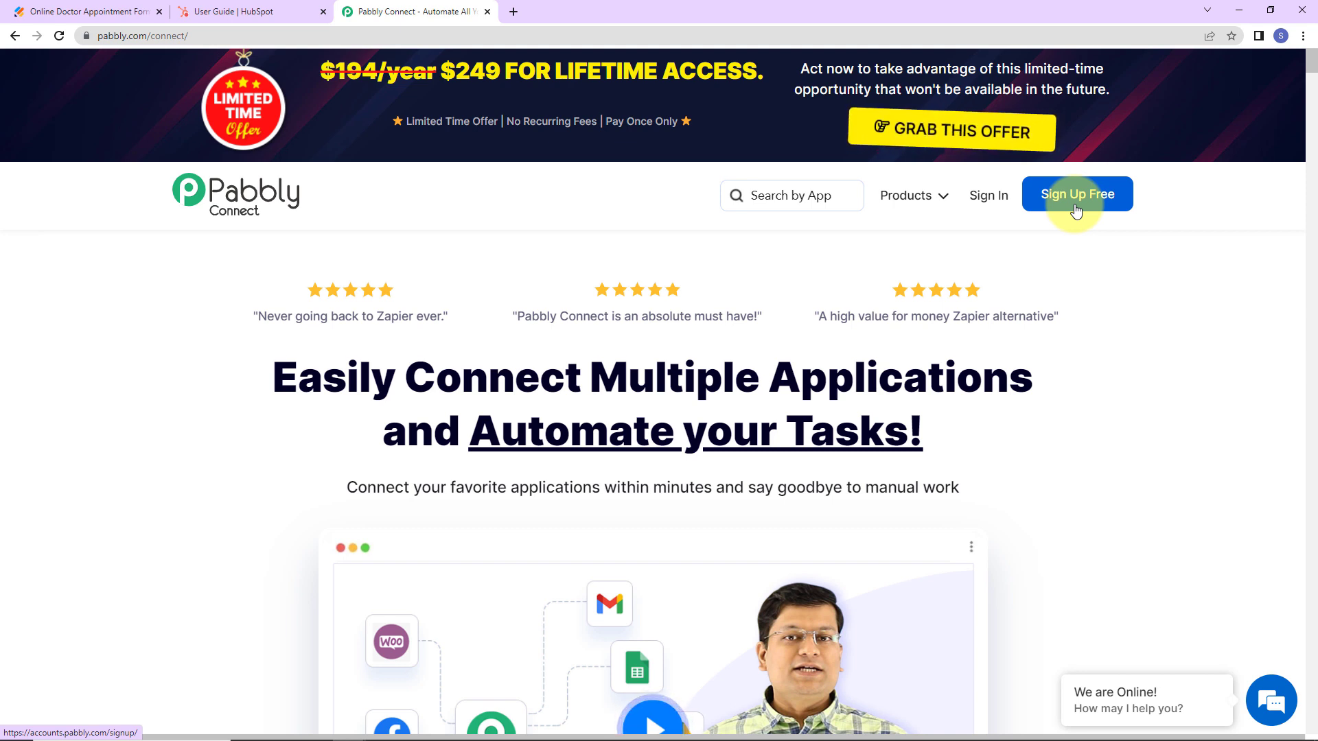
Sign in, open Pabbly Connect and create a workflow named 'Create HubSpot Contacts from Newly-Caught Webhooks'.
click(988, 196)
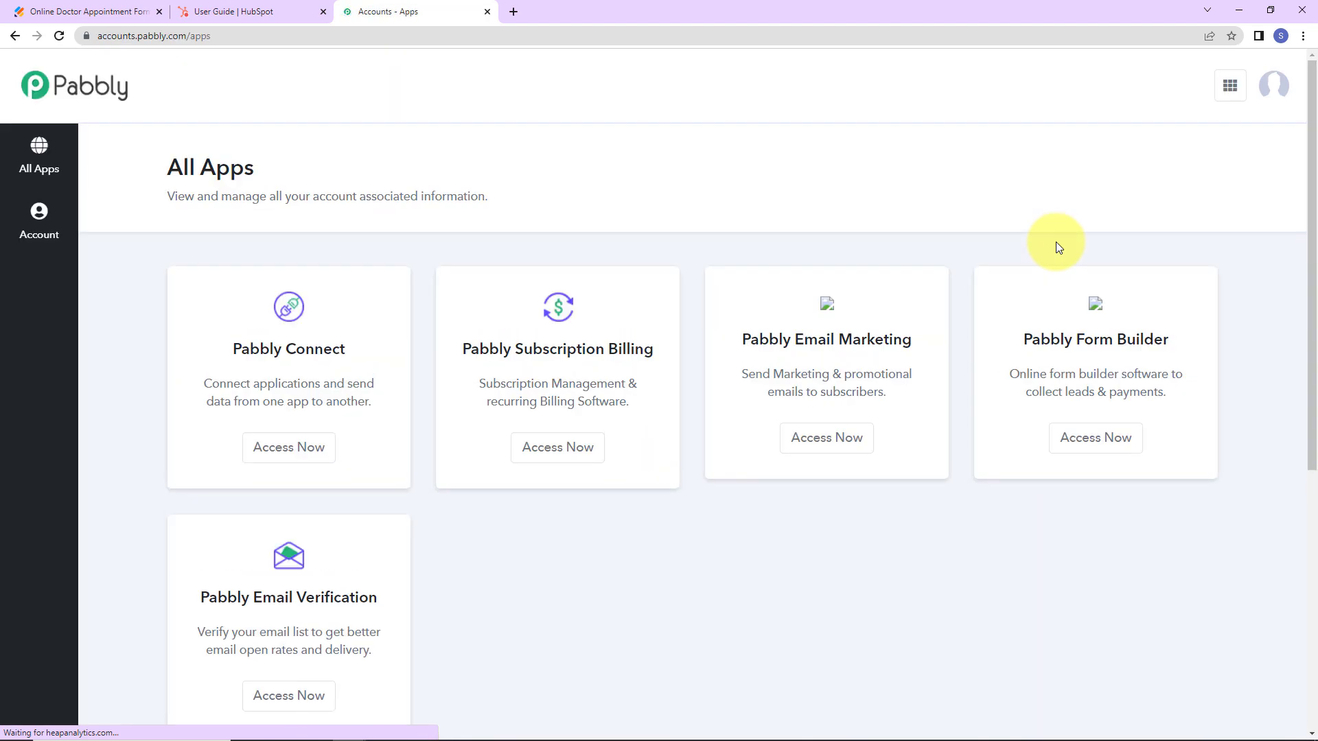
click(309, 459)
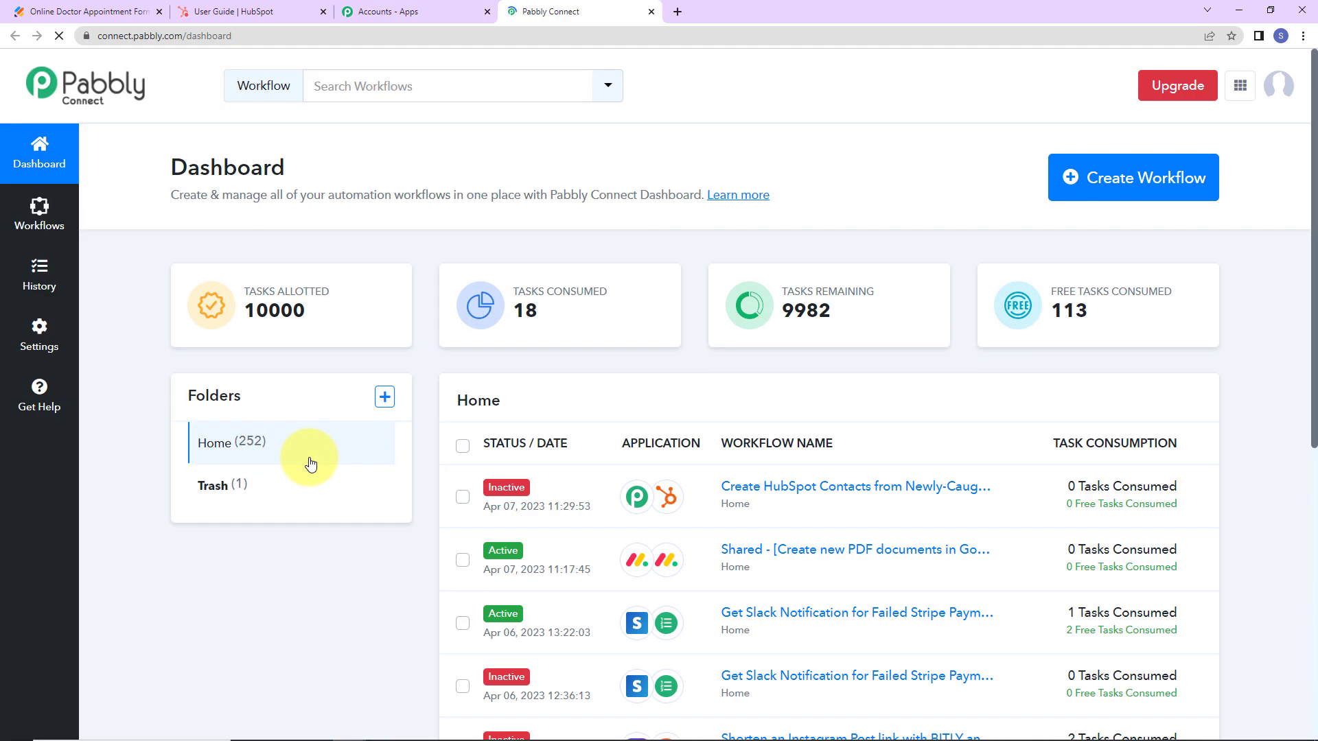
click(1172, 185)
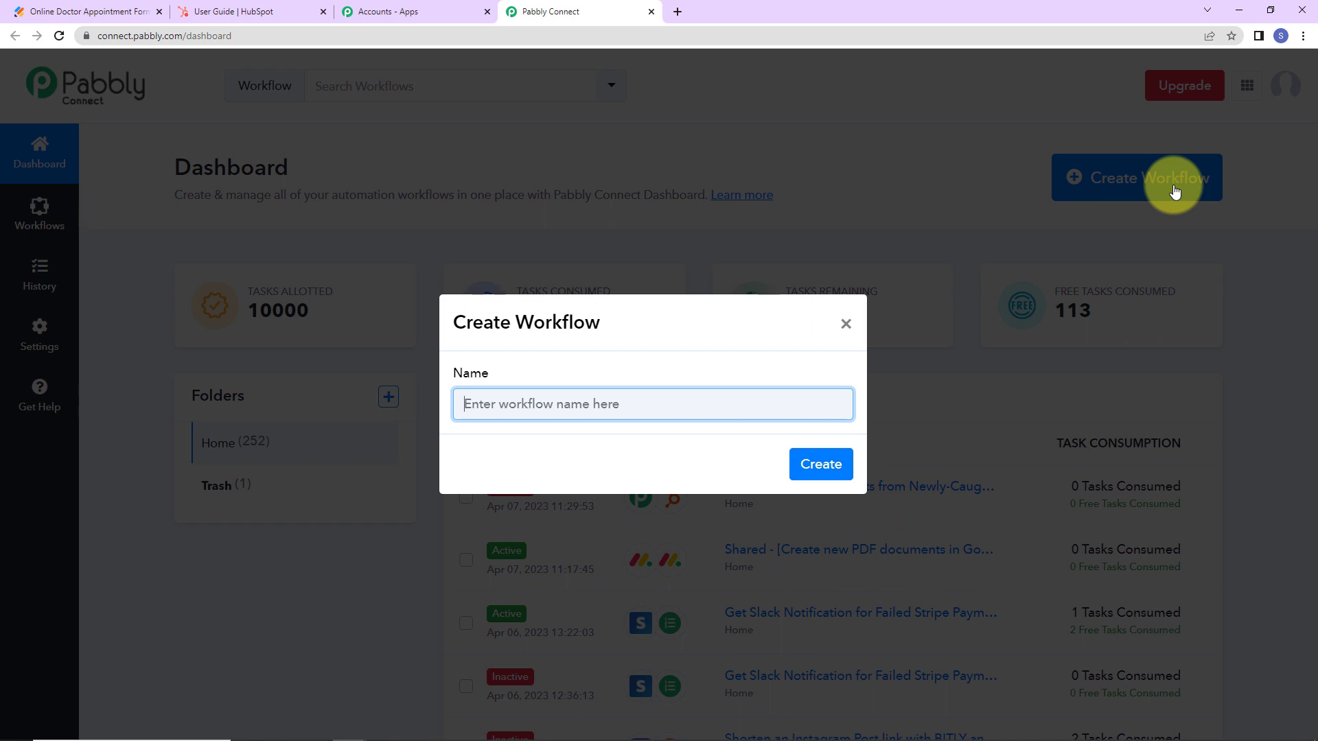
text(Create HubSpot Contacts from Newly-Caught Webhooks)
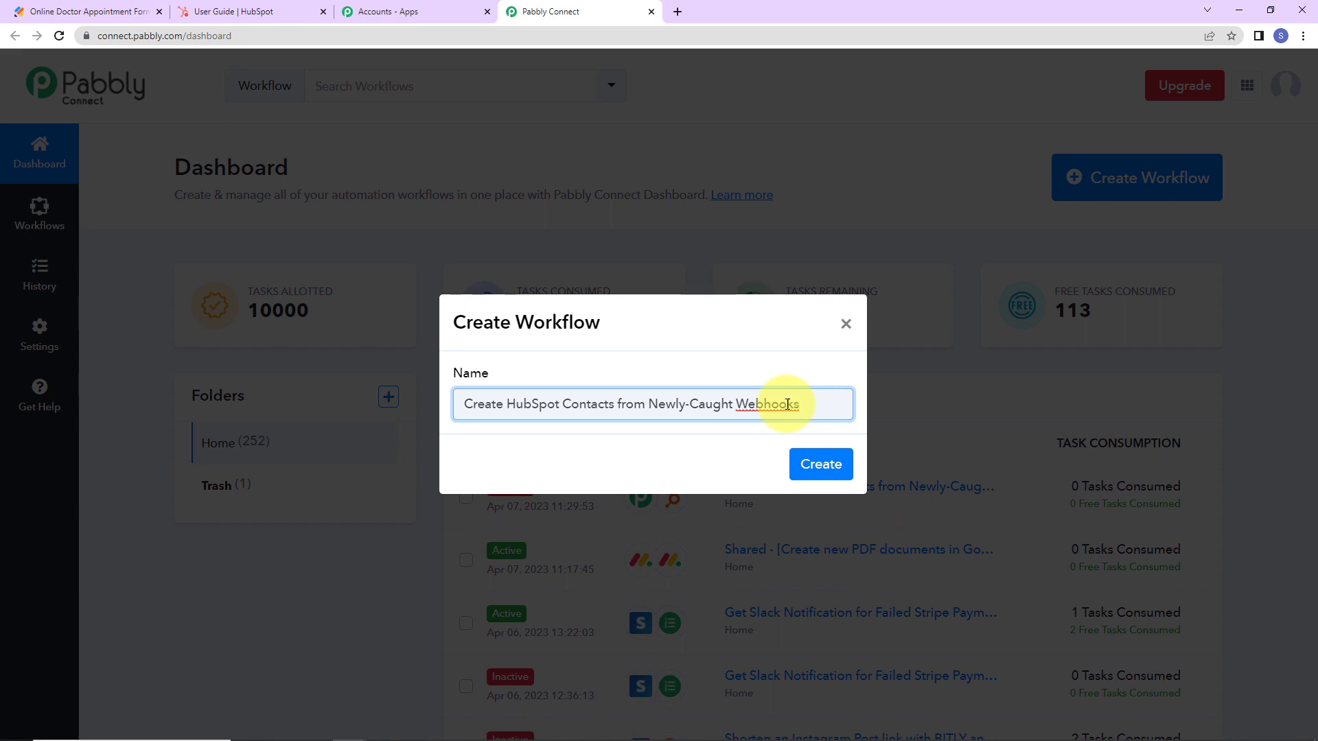
click(830, 464)
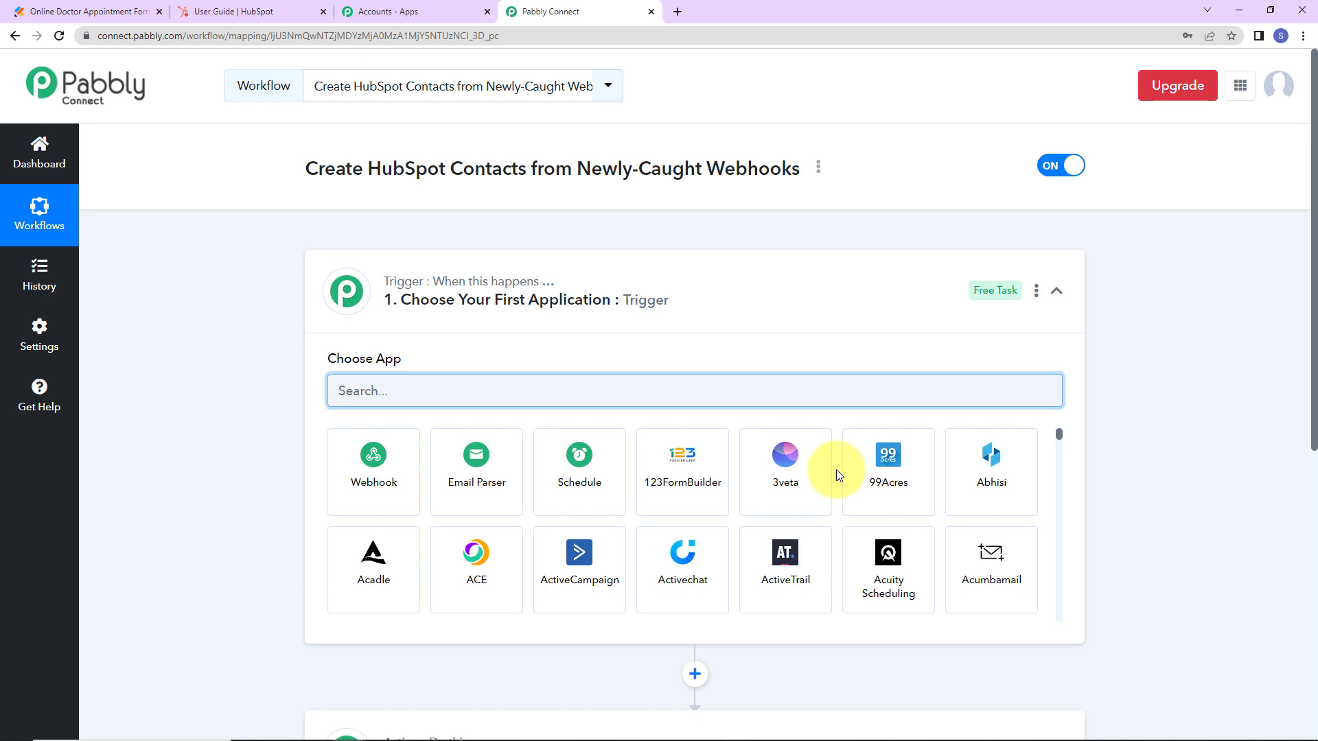
Choose Webhook by Pabbly as the trigger app to generate a unique webhook URL.
scroll(645, 343, down, 2)
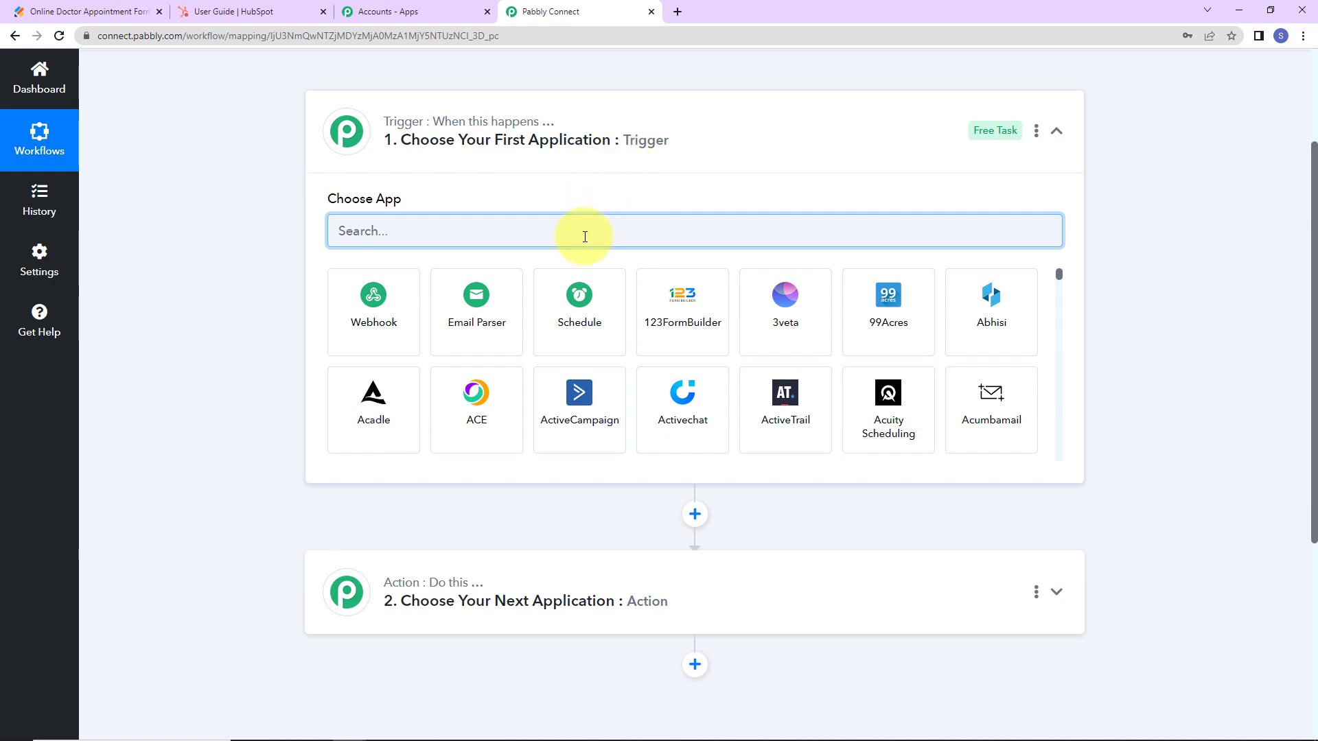
click(364, 335)
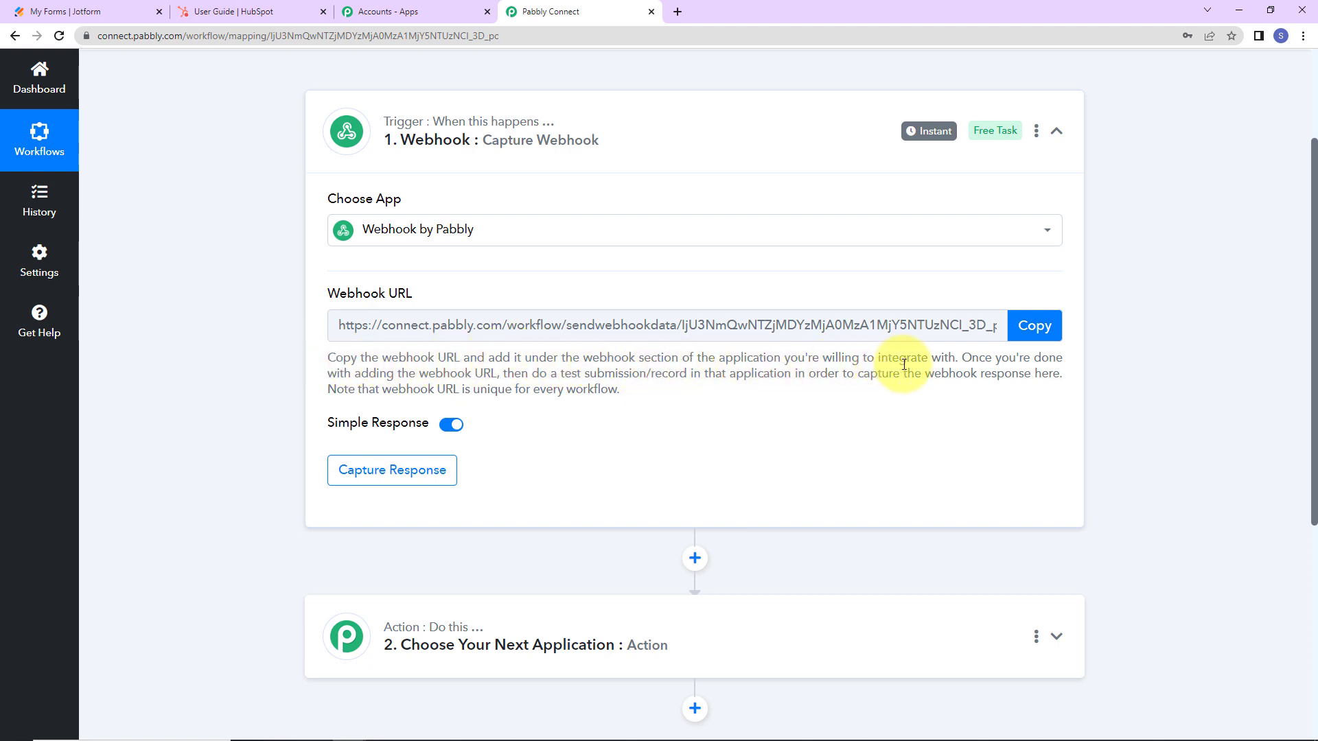
Copy the Pabbly webhook URL and switch to the Jotform My Forms list.
click(1029, 326)
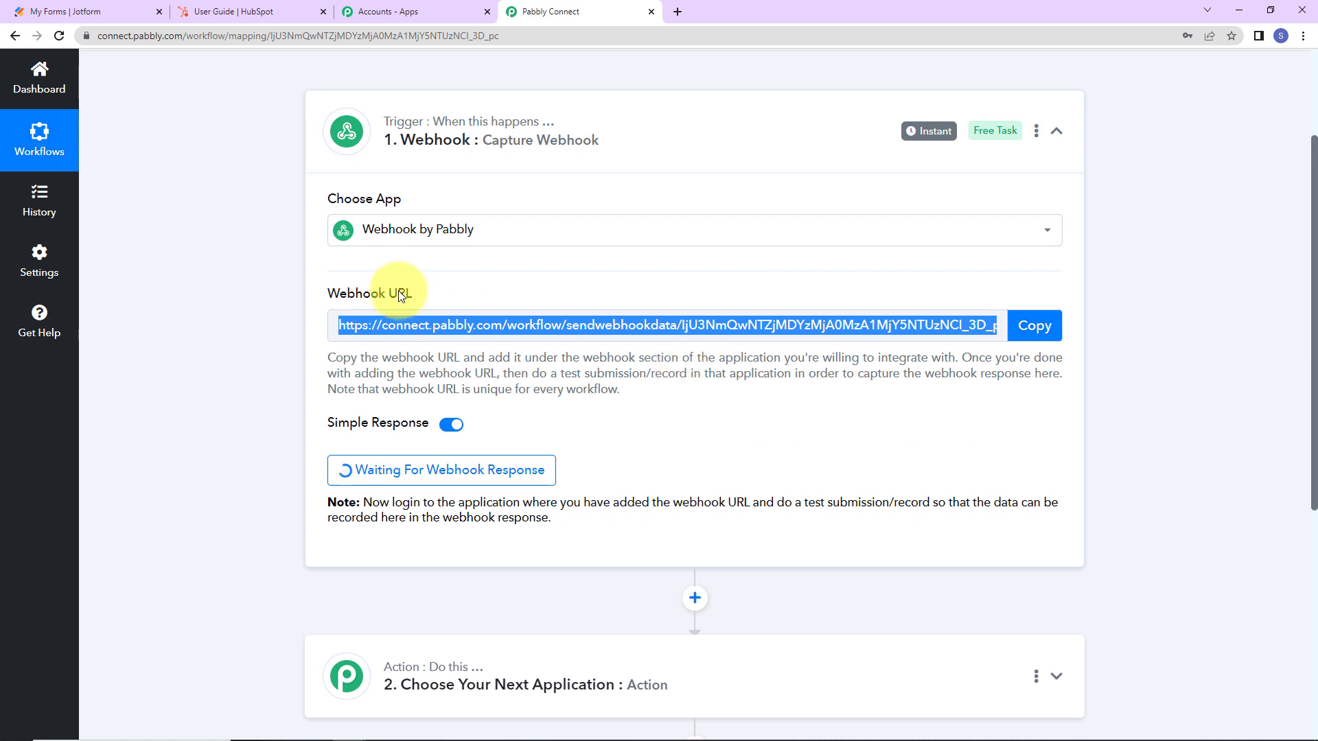
click(94, 21)
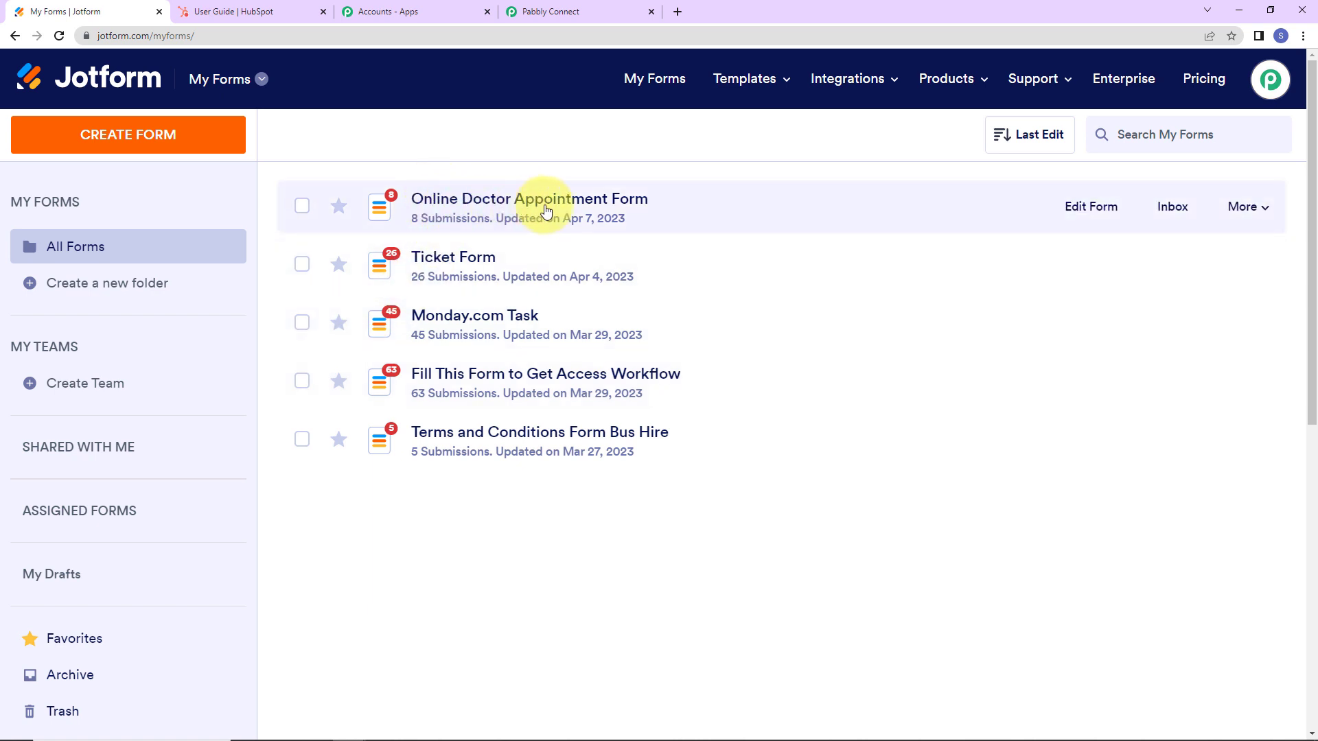
Open the Online Doctor Appointment Form in the builder and go to its Settings page.
click(1064, 208)
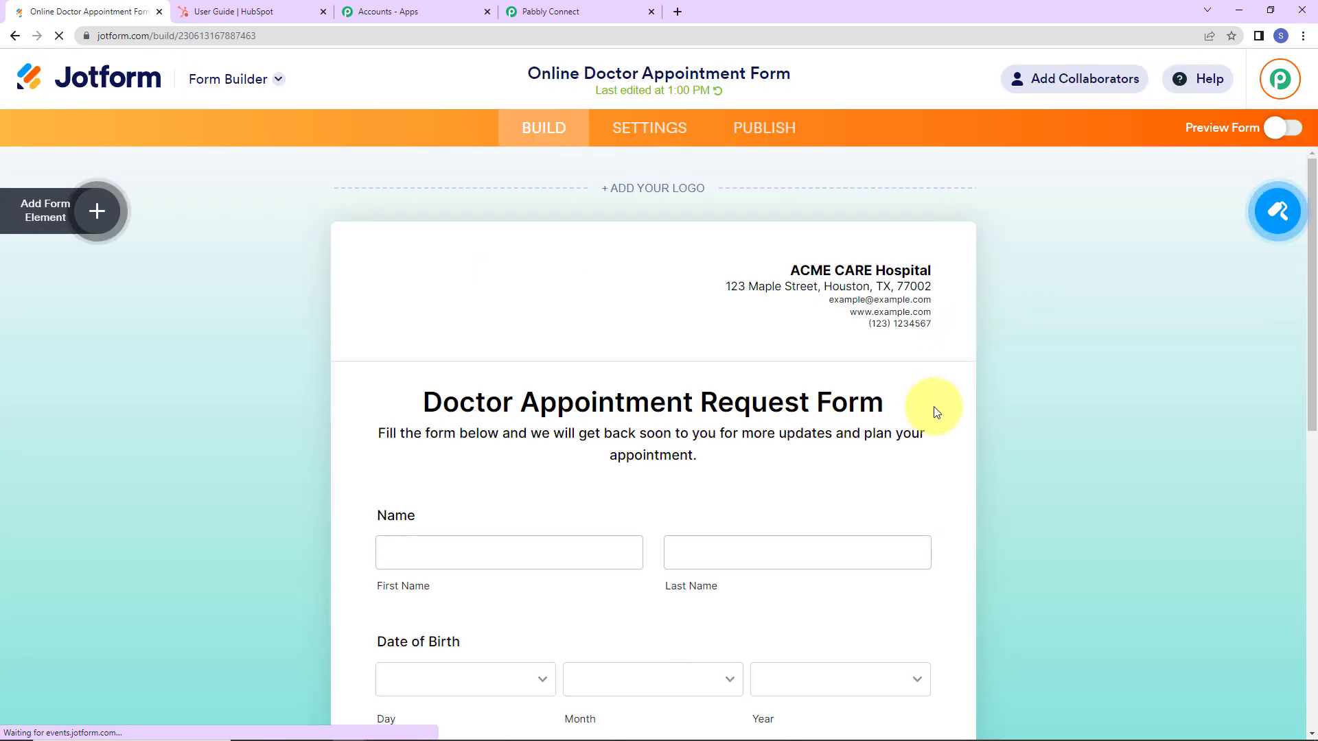
scroll(933, 412, down, 5)
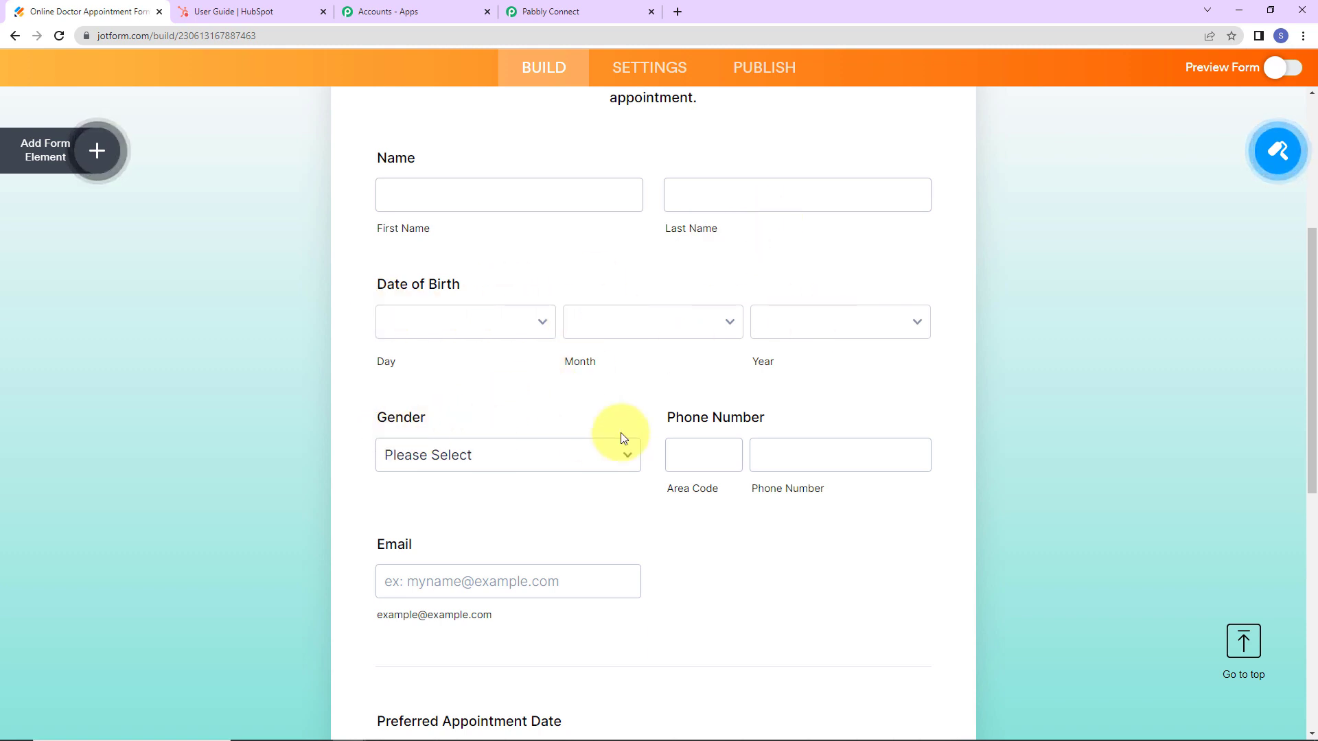
scroll(727, 440, down, 5)
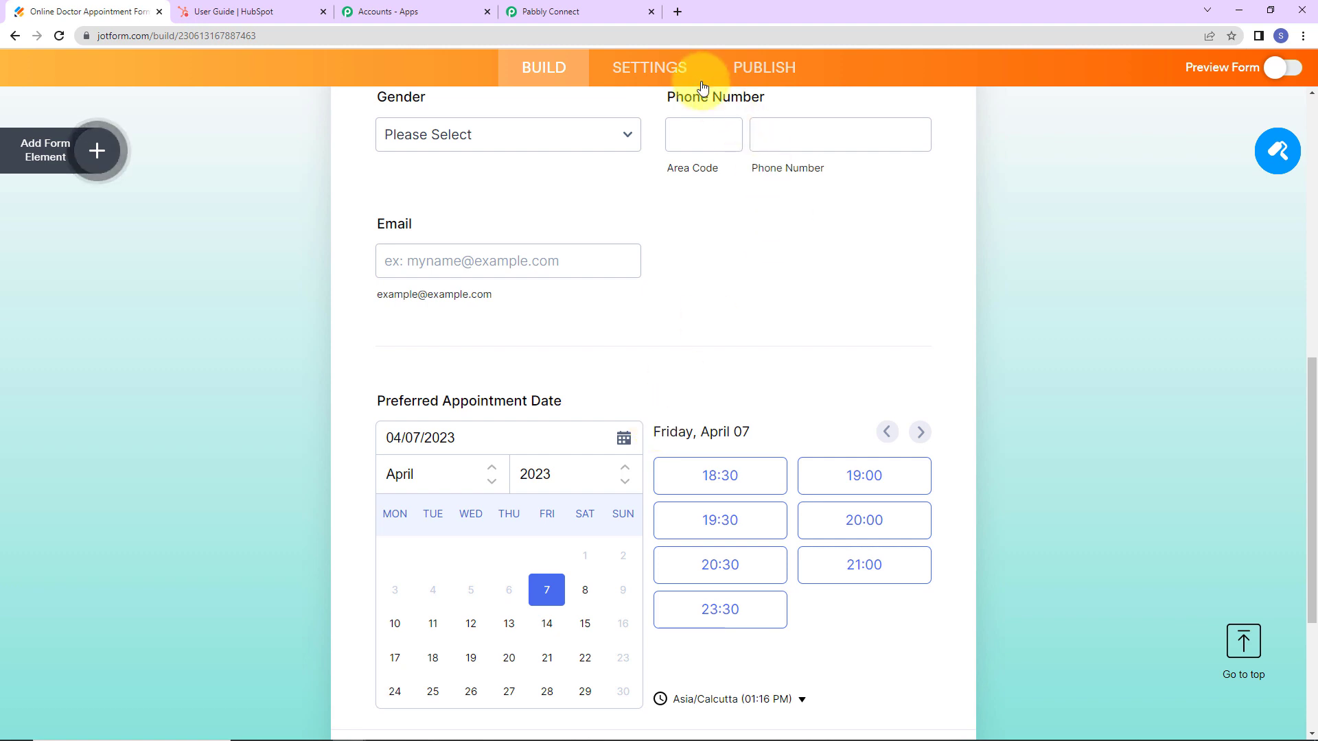
click(652, 66)
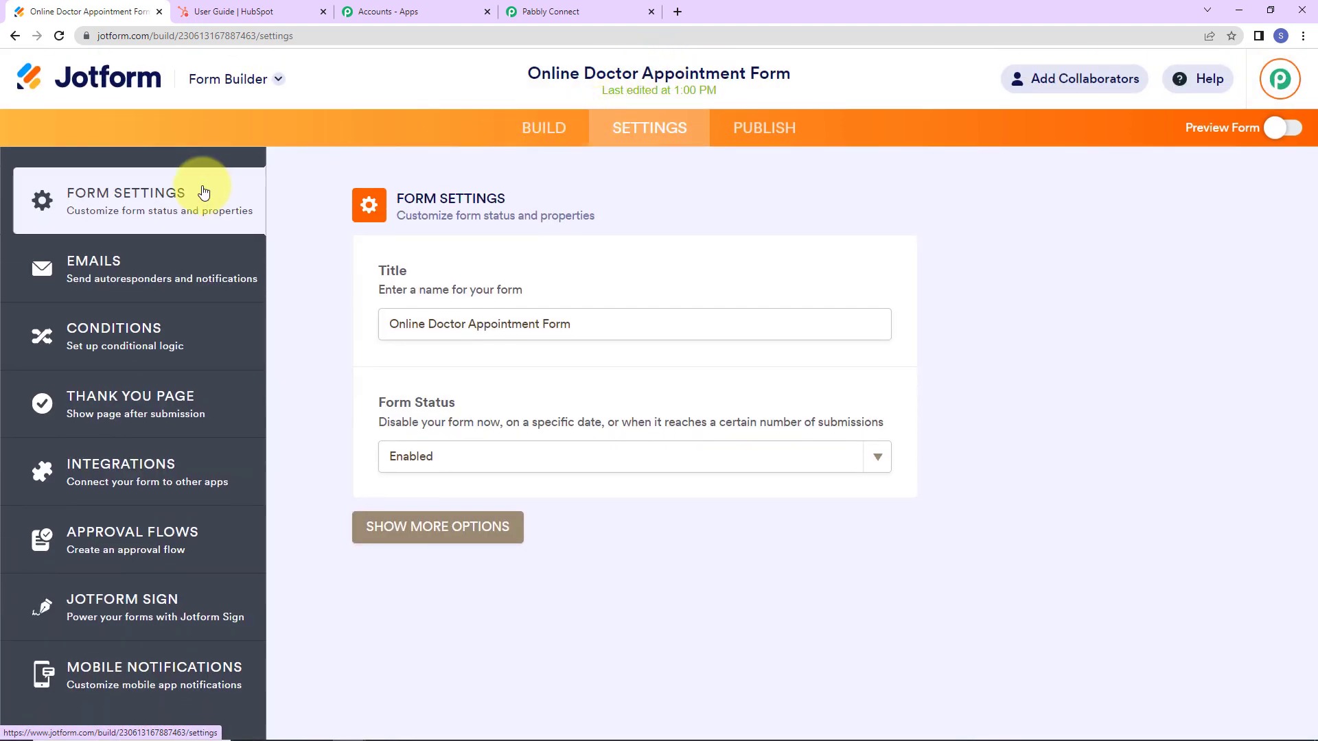
Search the form's integrations for 'web', open WebHooks and clear the default address.
click(160, 471)
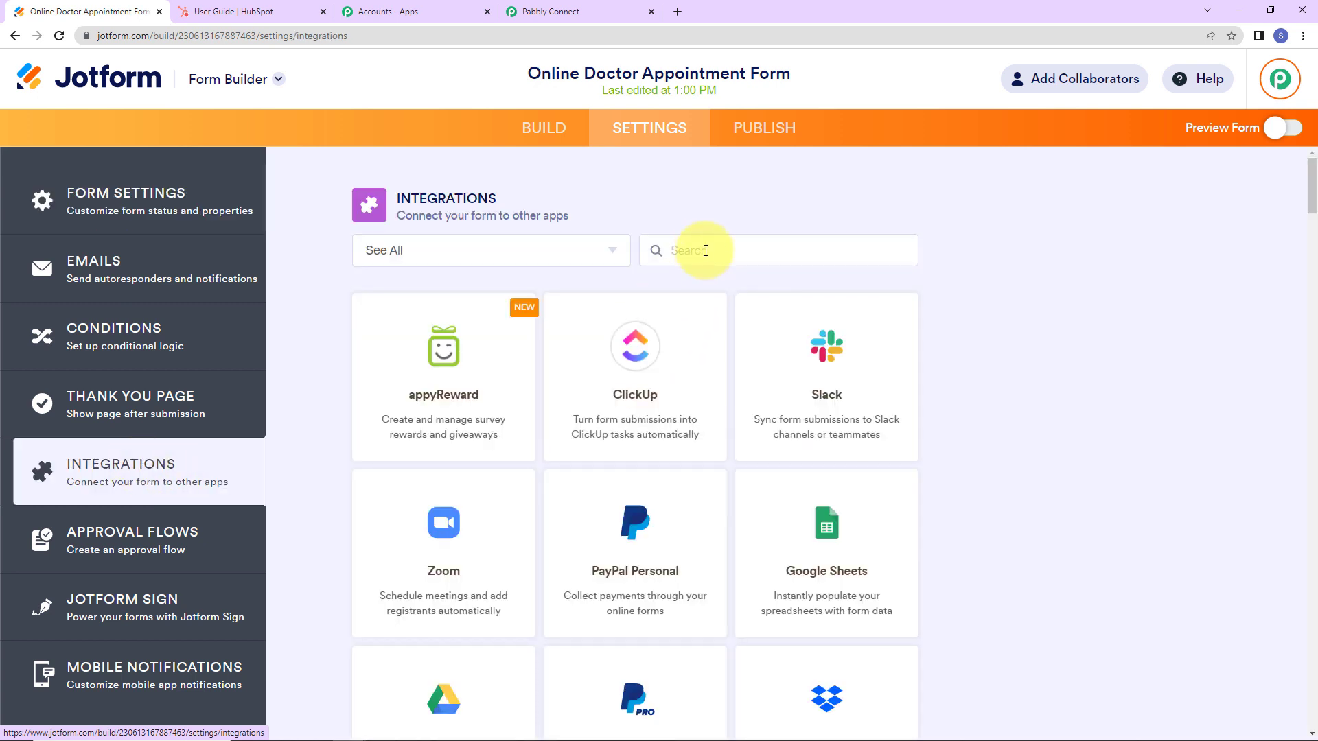
click(703, 251)
text(web)
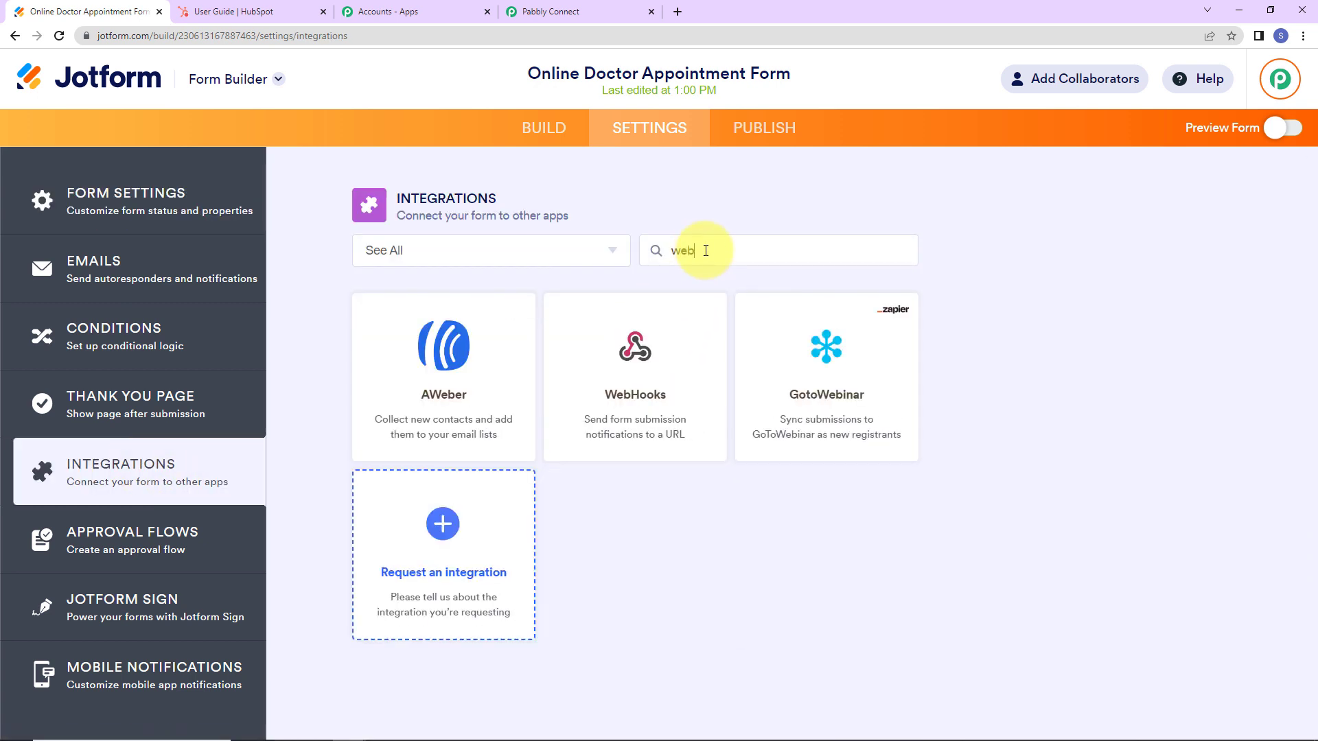
click(645, 388)
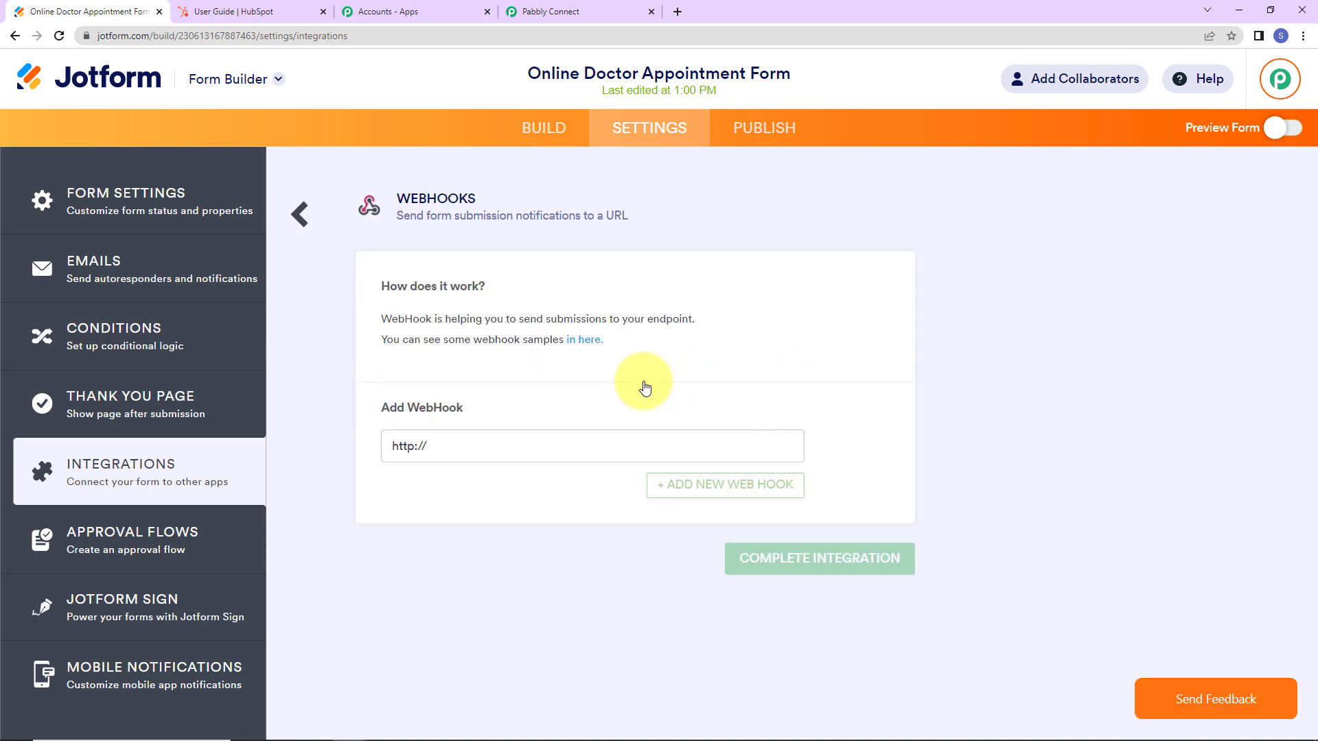
drag(509, 450, 13, 442)
key(BackSpace)
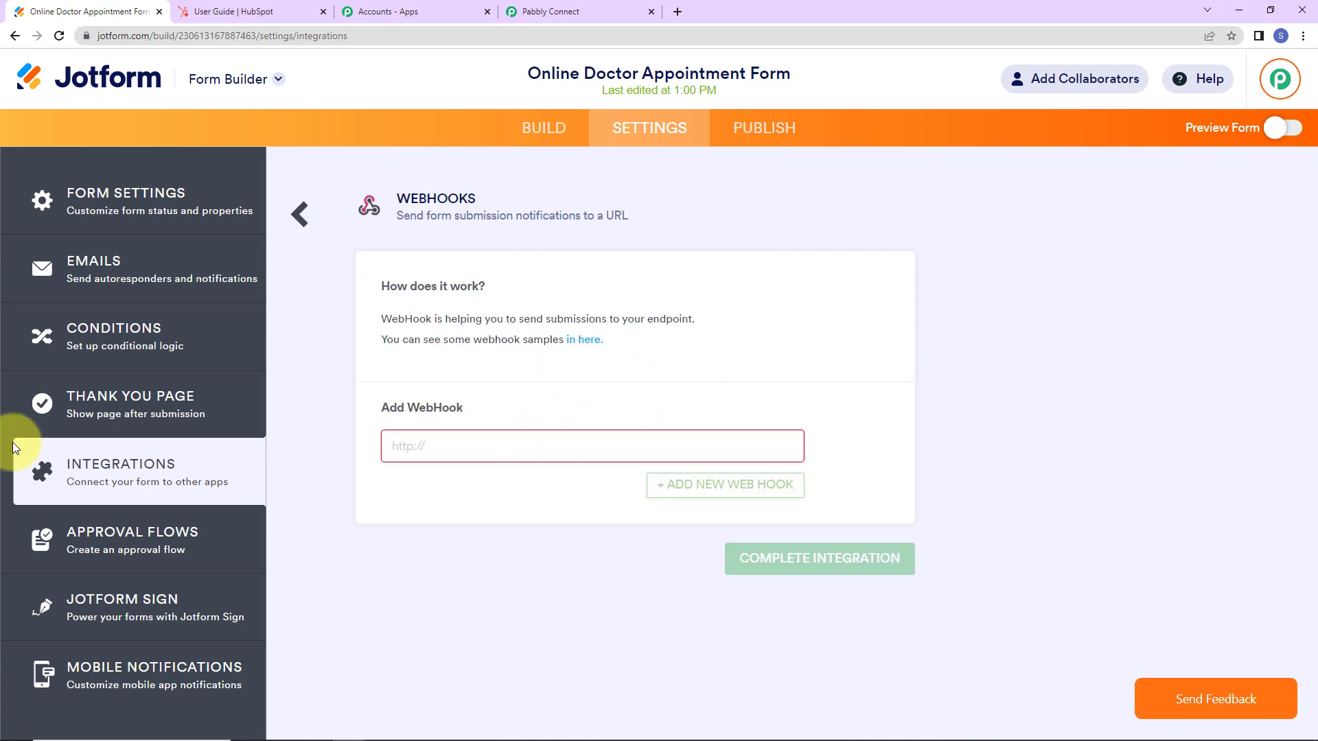
Paste the Pabbly webhook URL into the WebHooks field and complete the integration.
click(538, 11)
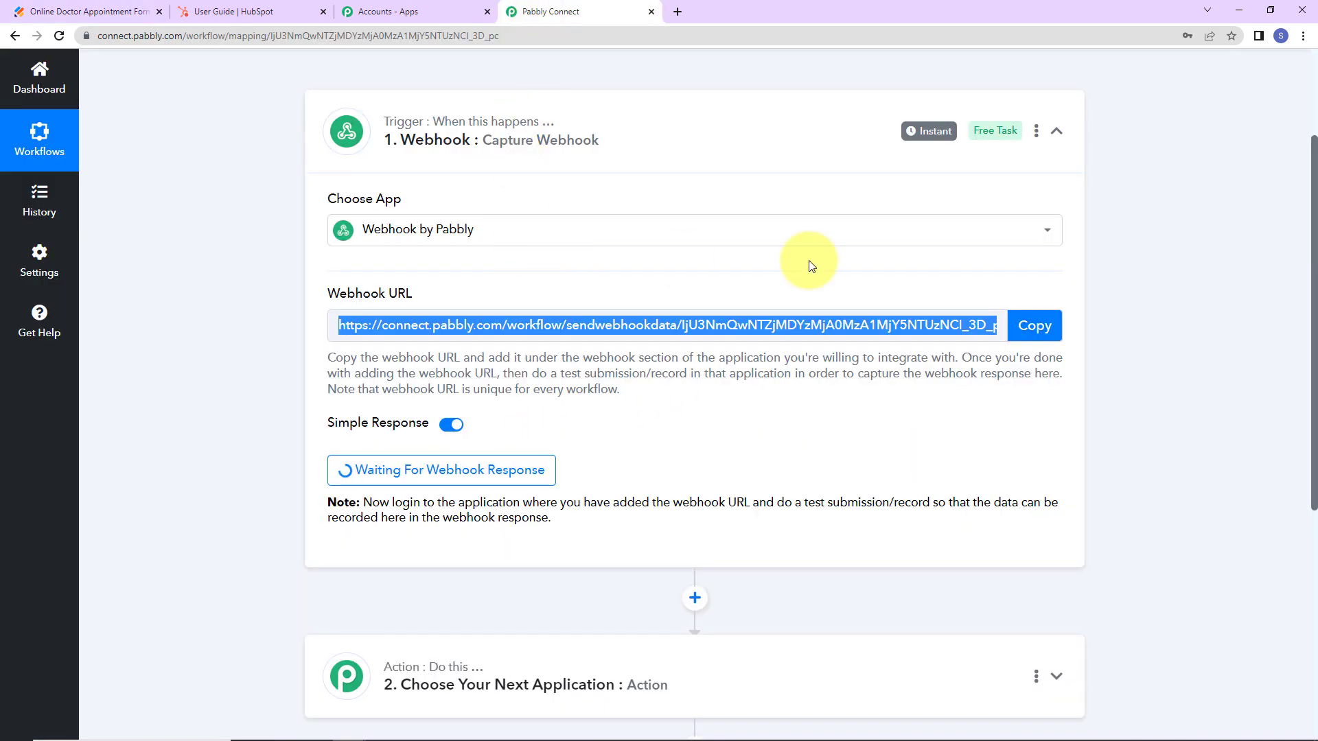
click(1058, 325)
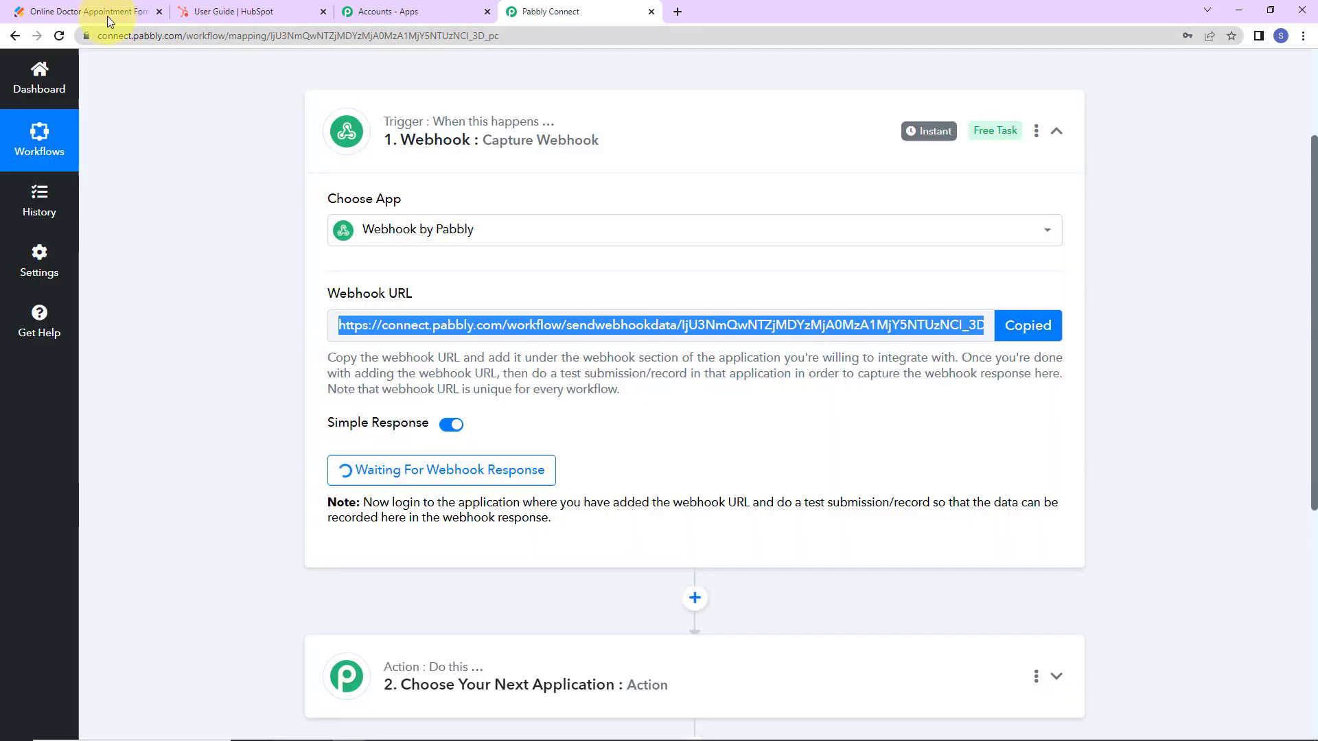
click(107, 14)
click(405, 443)
key(ctrl+v)
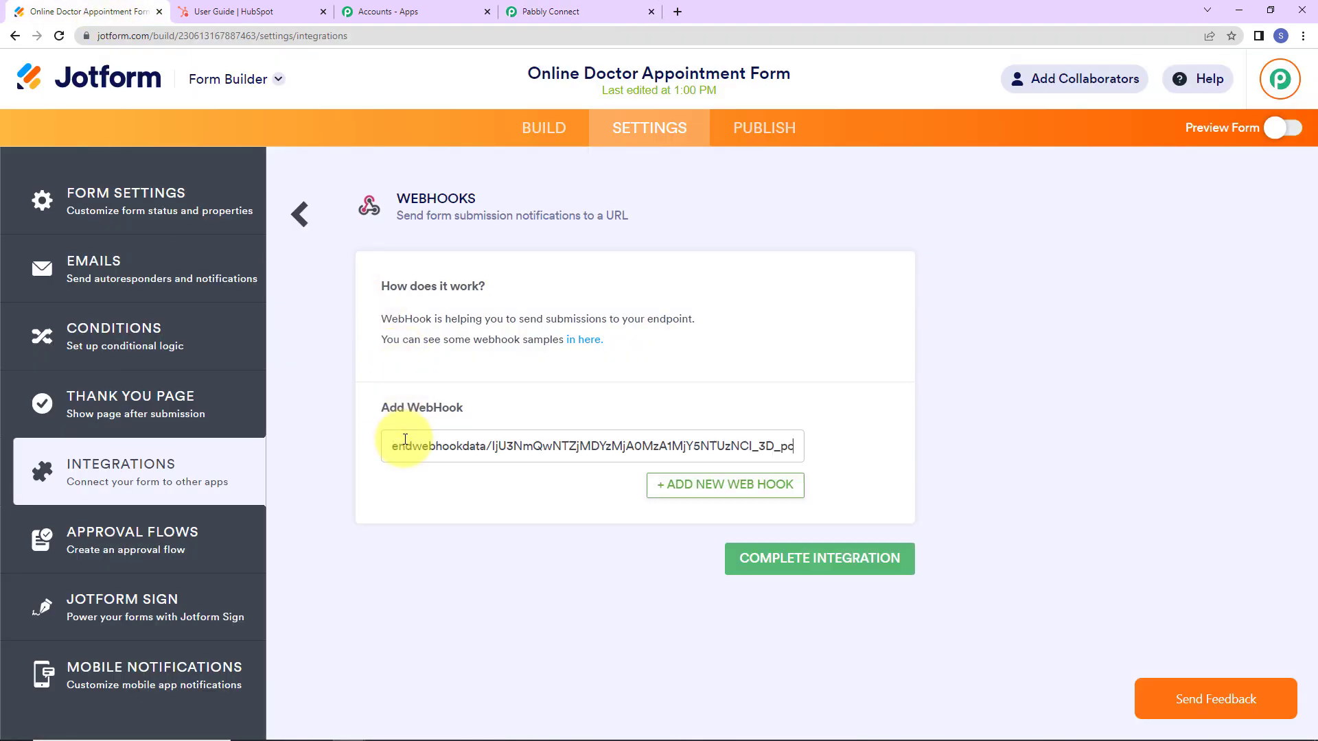
click(810, 559)
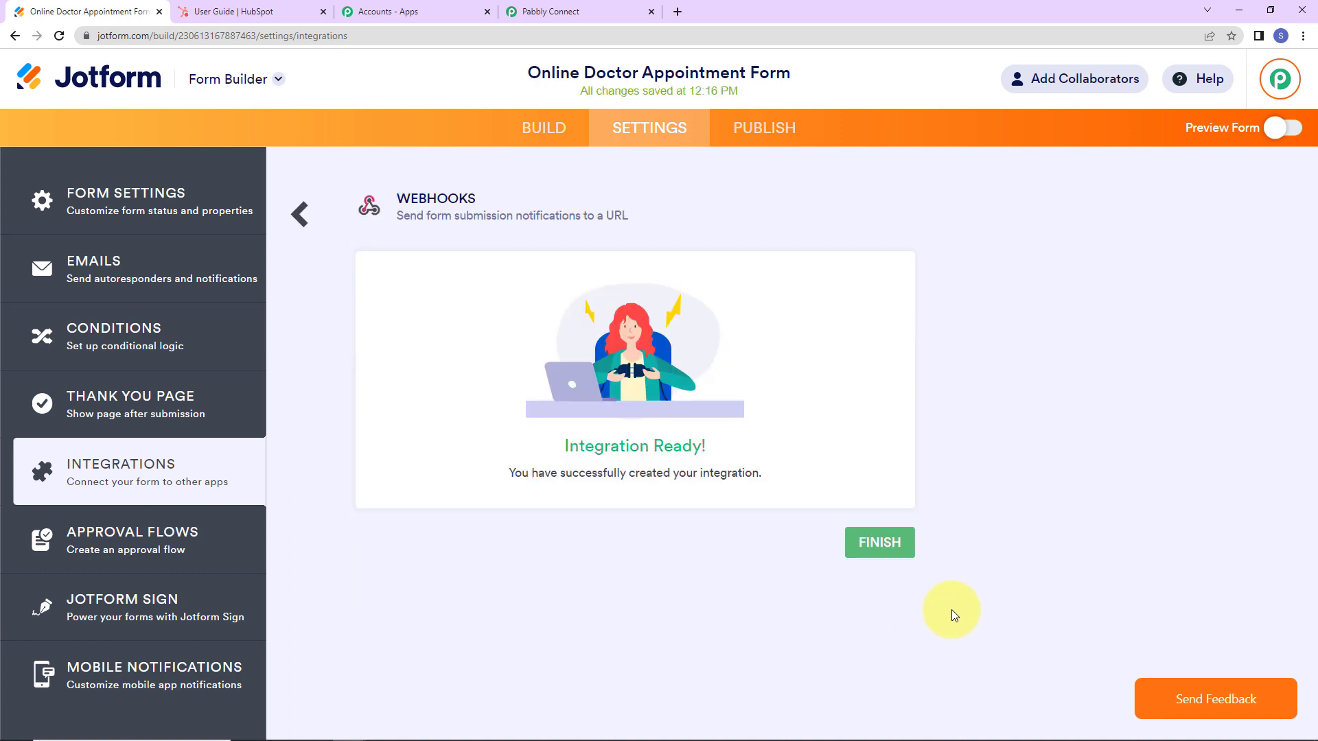
click(891, 555)
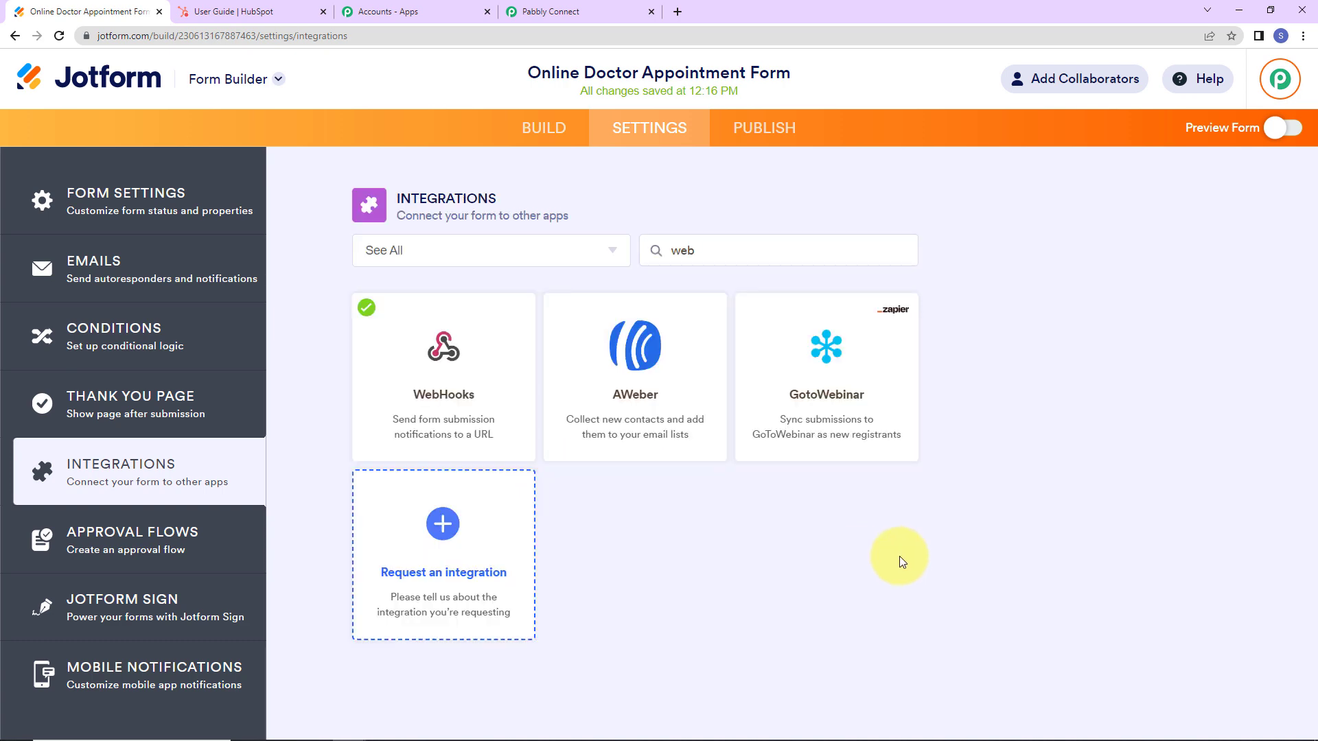
Confirm the Pabbly trigger is still awaiting data, then preview the appointment form.
click(595, 10)
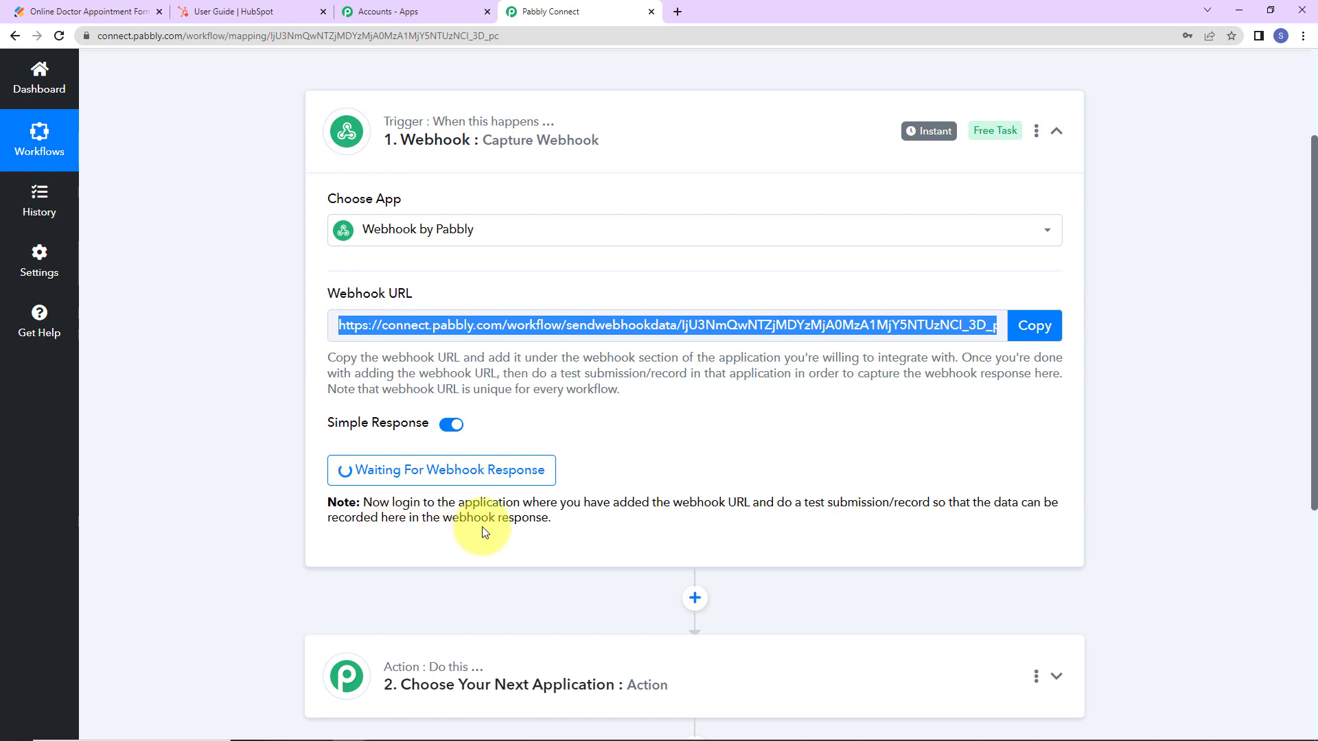
click(85, 11)
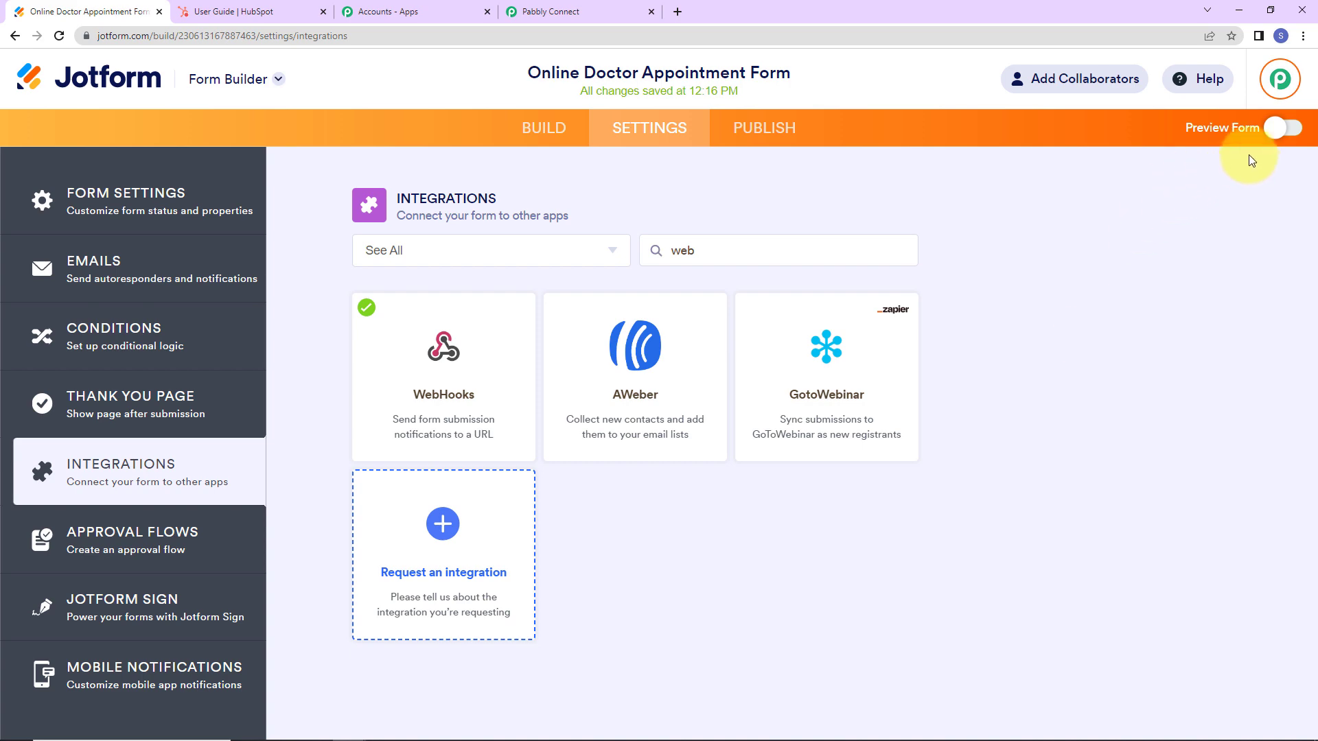
click(1278, 128)
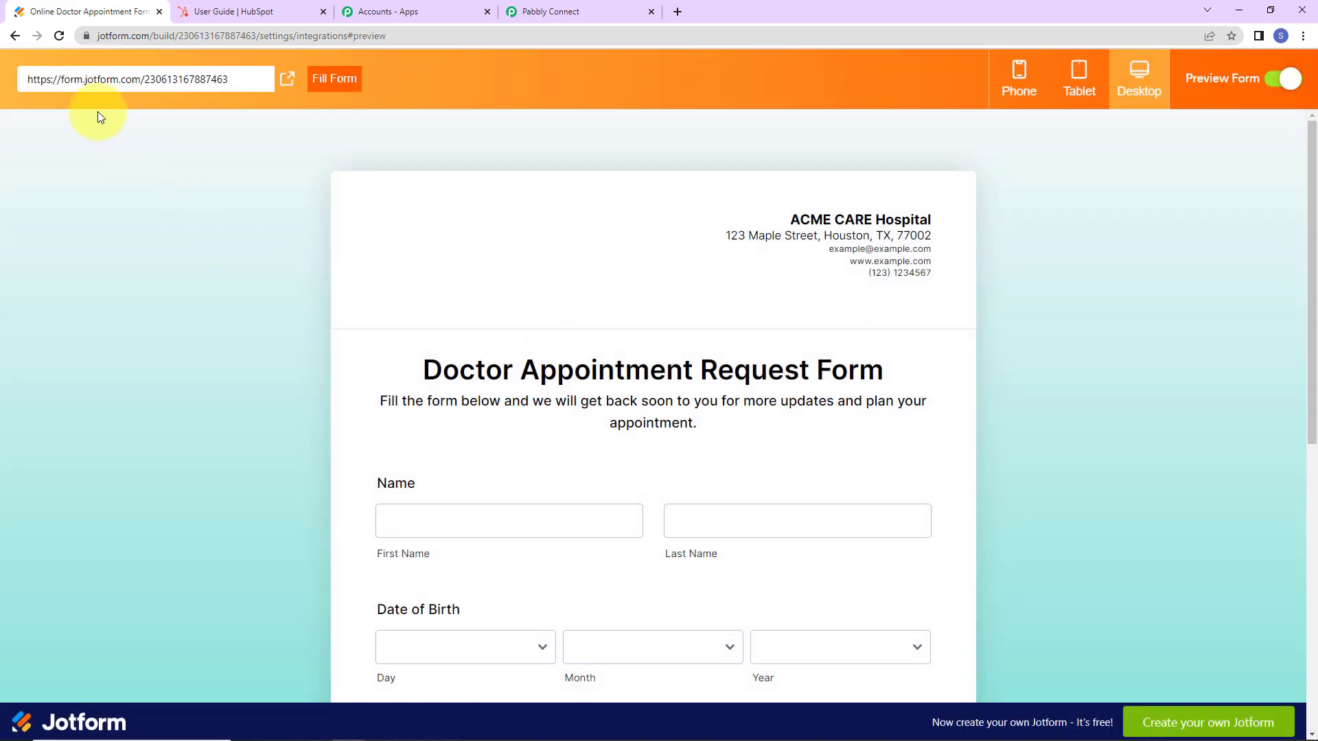
Open the live form in a new tab and fill first and last name from autofill suggestions.
click(287, 79)
scroll(310, 304, down, 3)
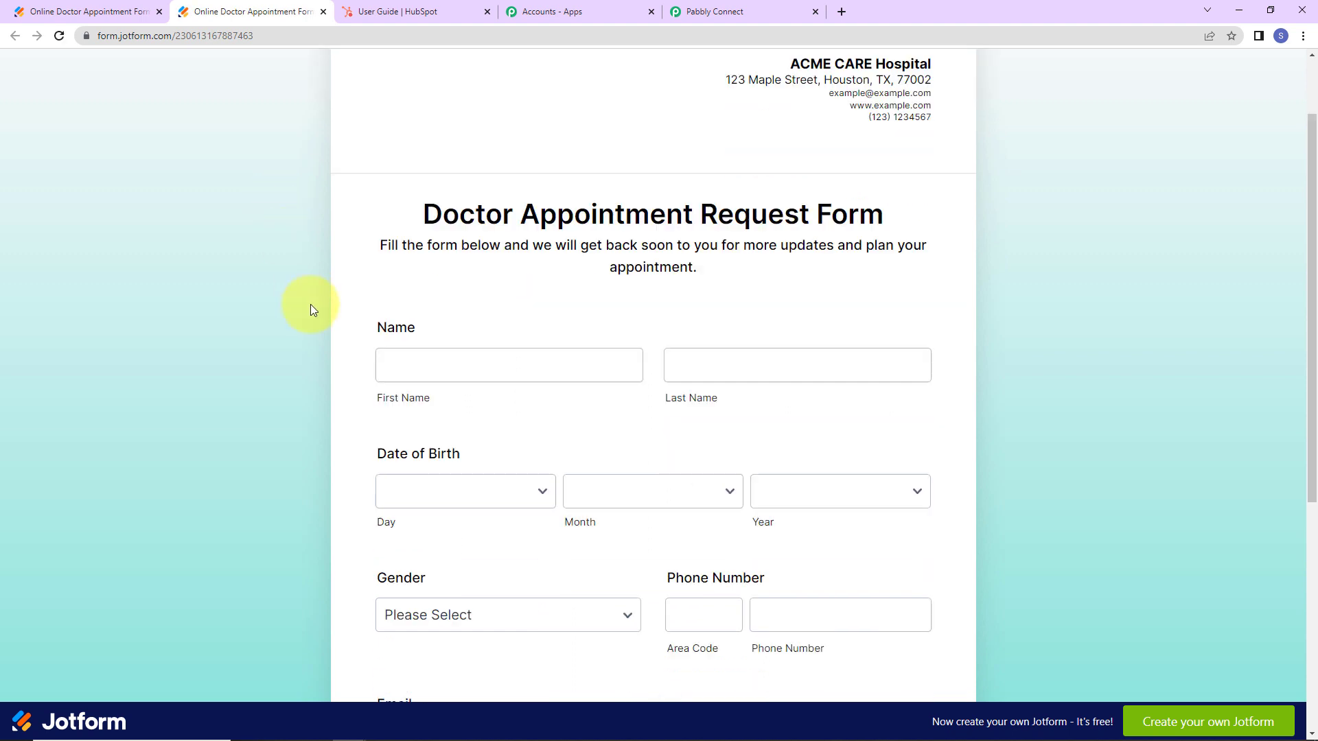
click(405, 304)
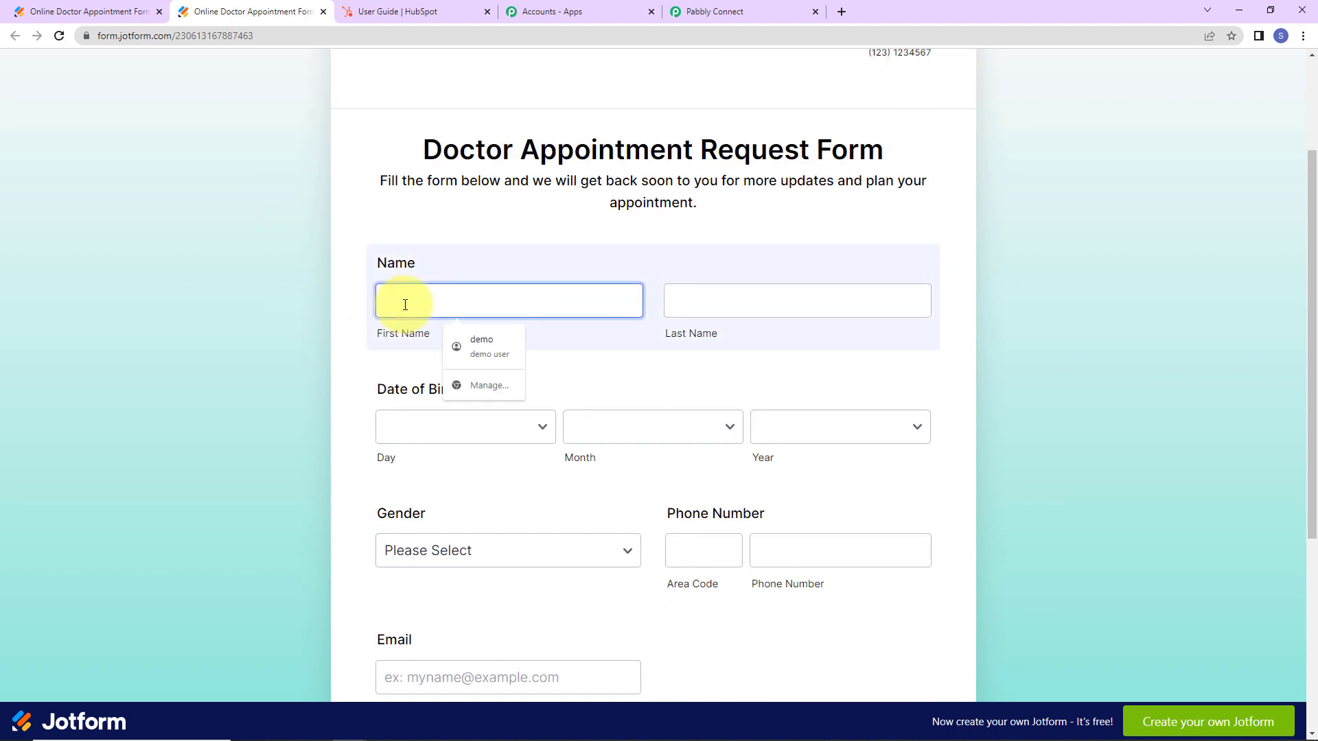
text(S)
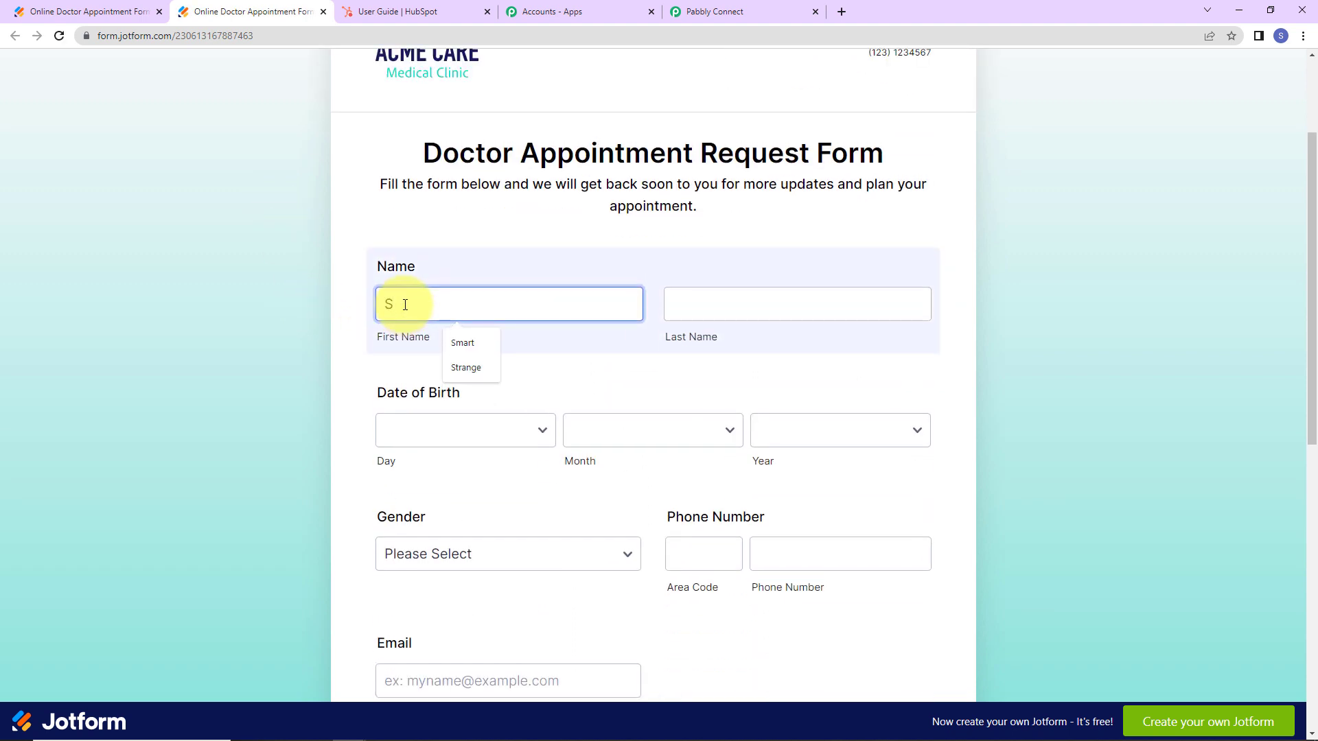
click(462, 343)
click(735, 300)
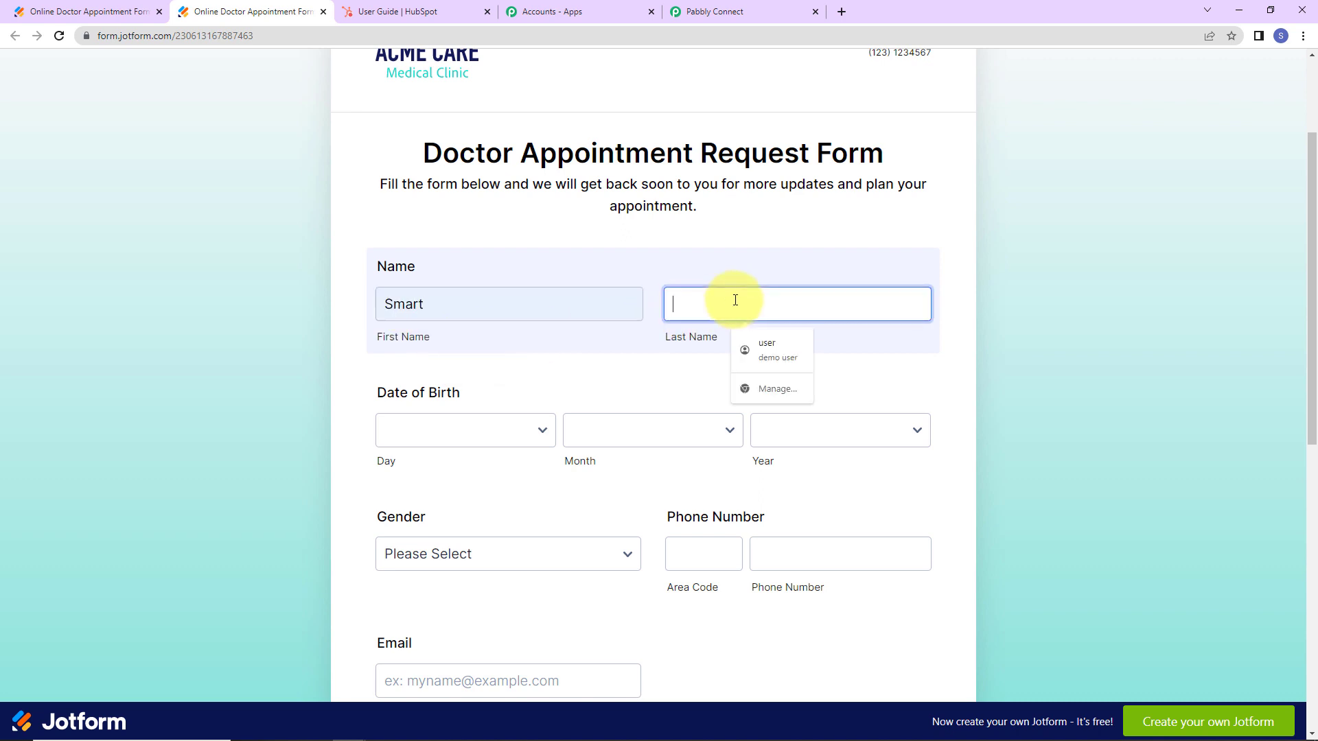
click(766, 343)
Set the date of birth to 1 January 2008 and gender to Female.
click(449, 431)
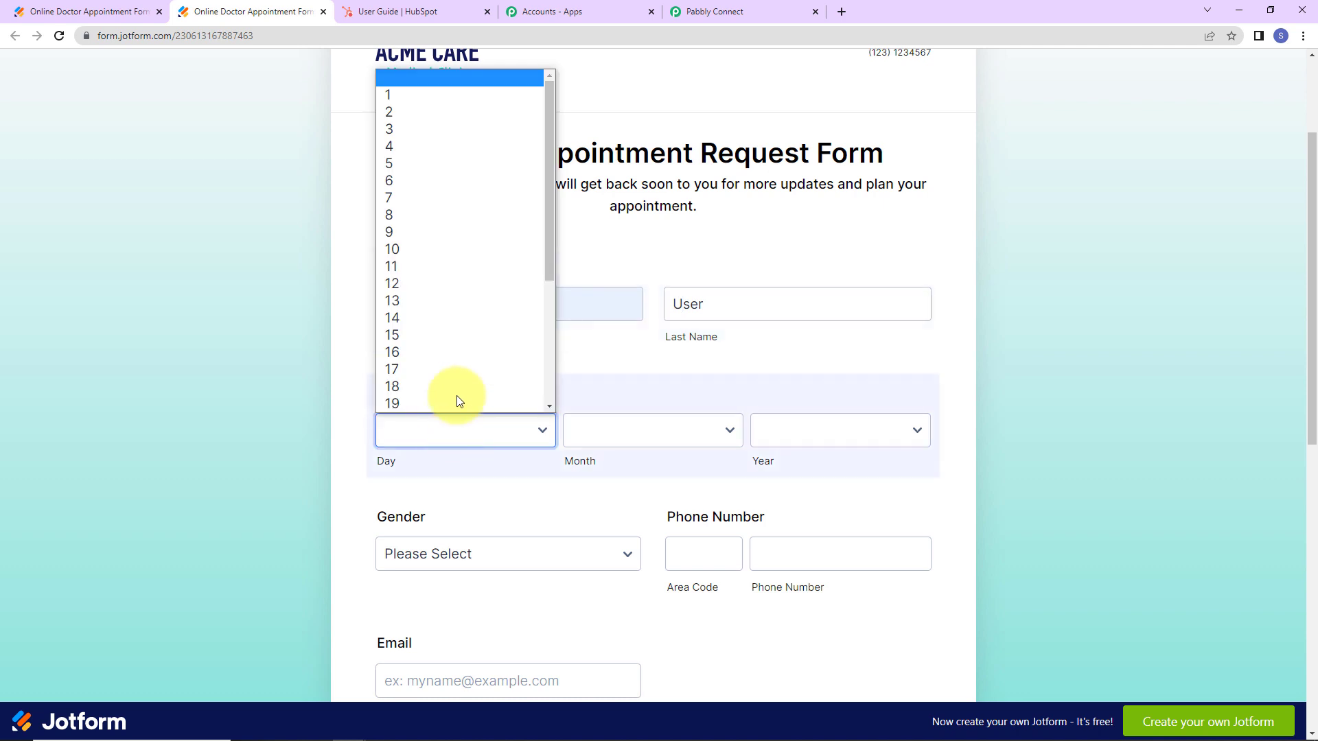
click(438, 94)
click(618, 436)
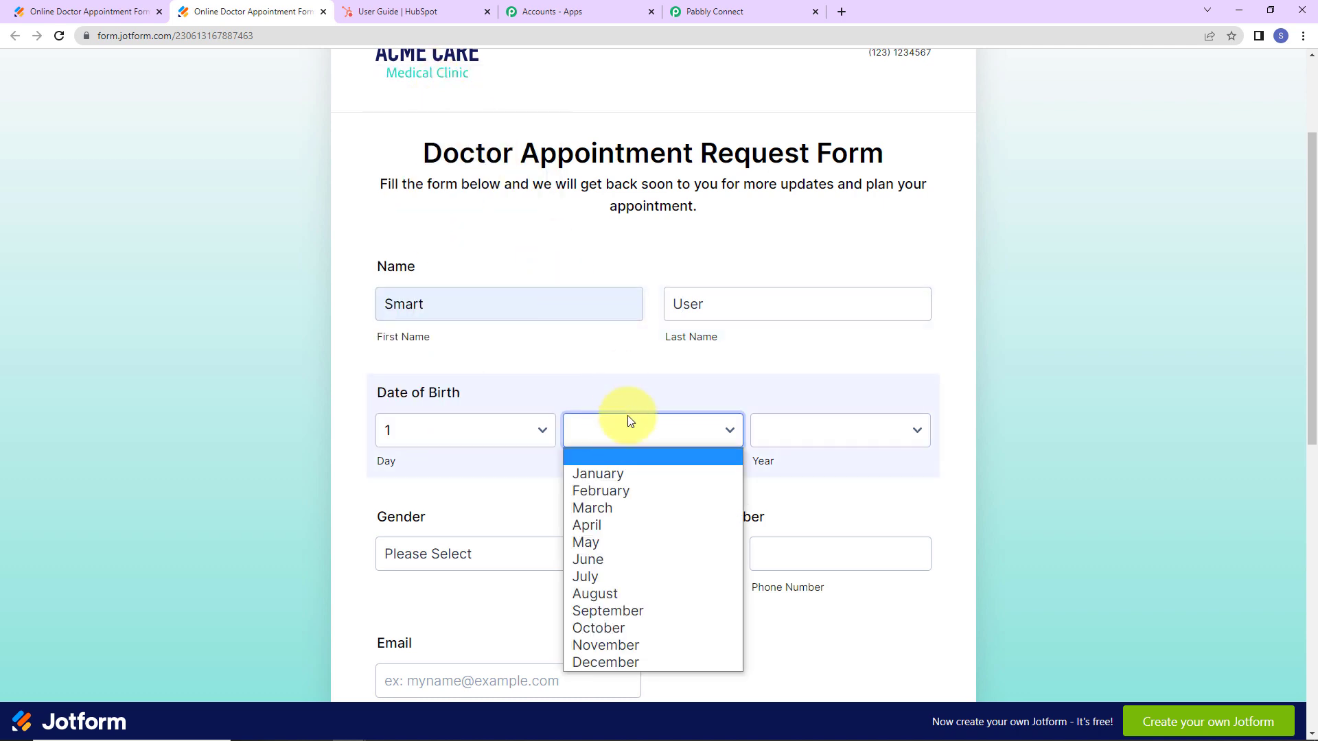
click(599, 470)
click(785, 432)
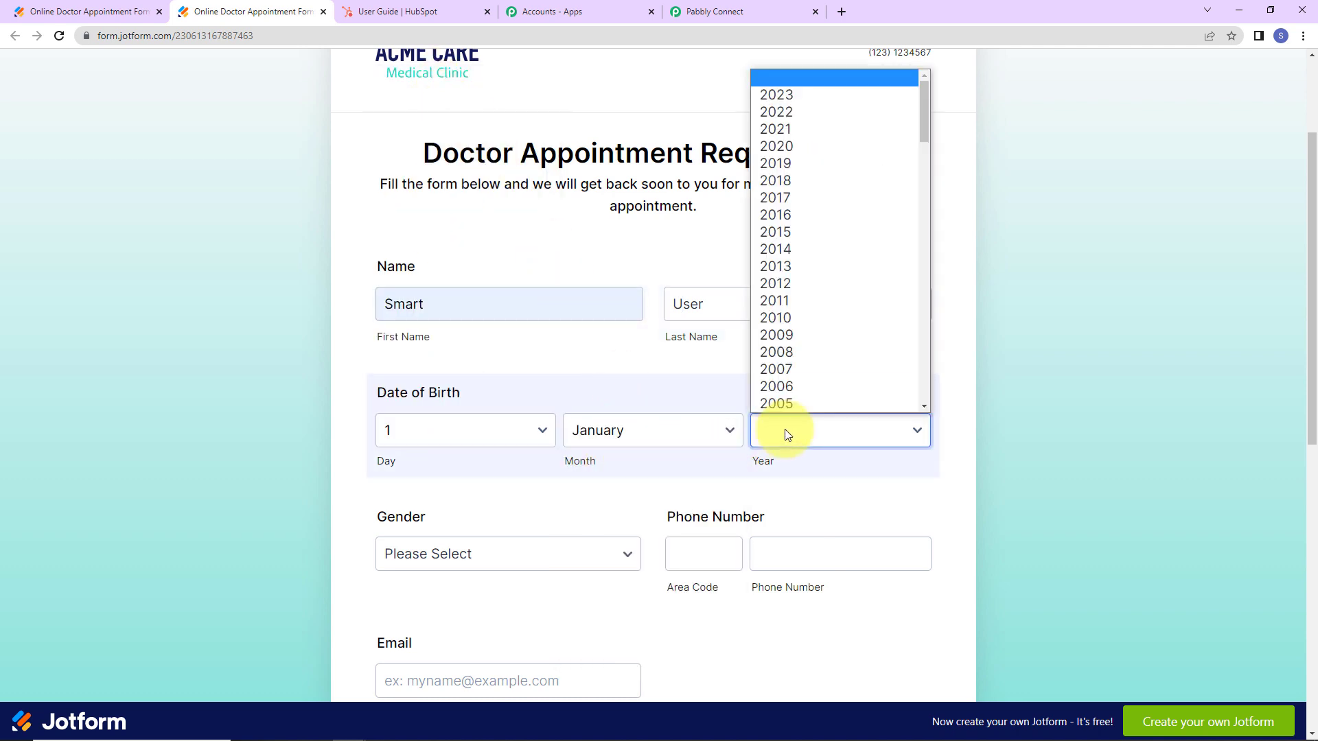
click(792, 351)
scroll(634, 526, down, 5)
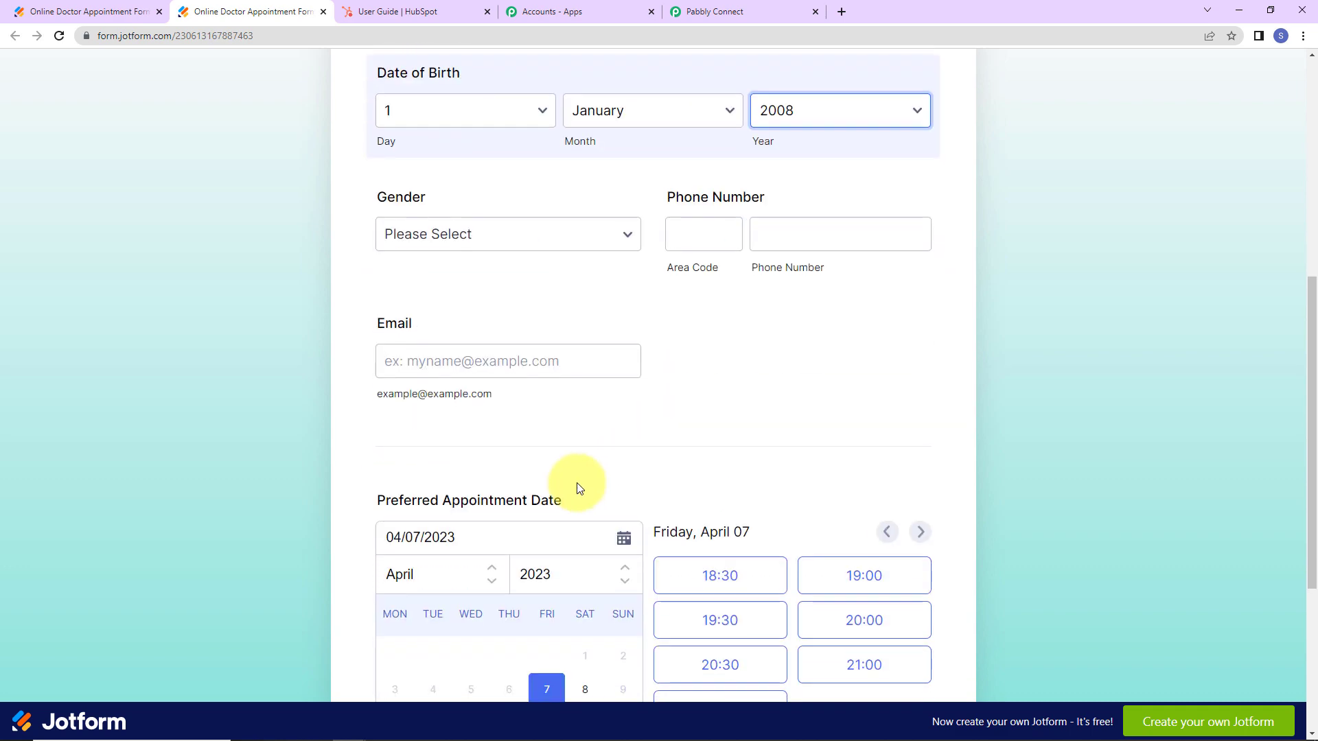
click(507, 224)
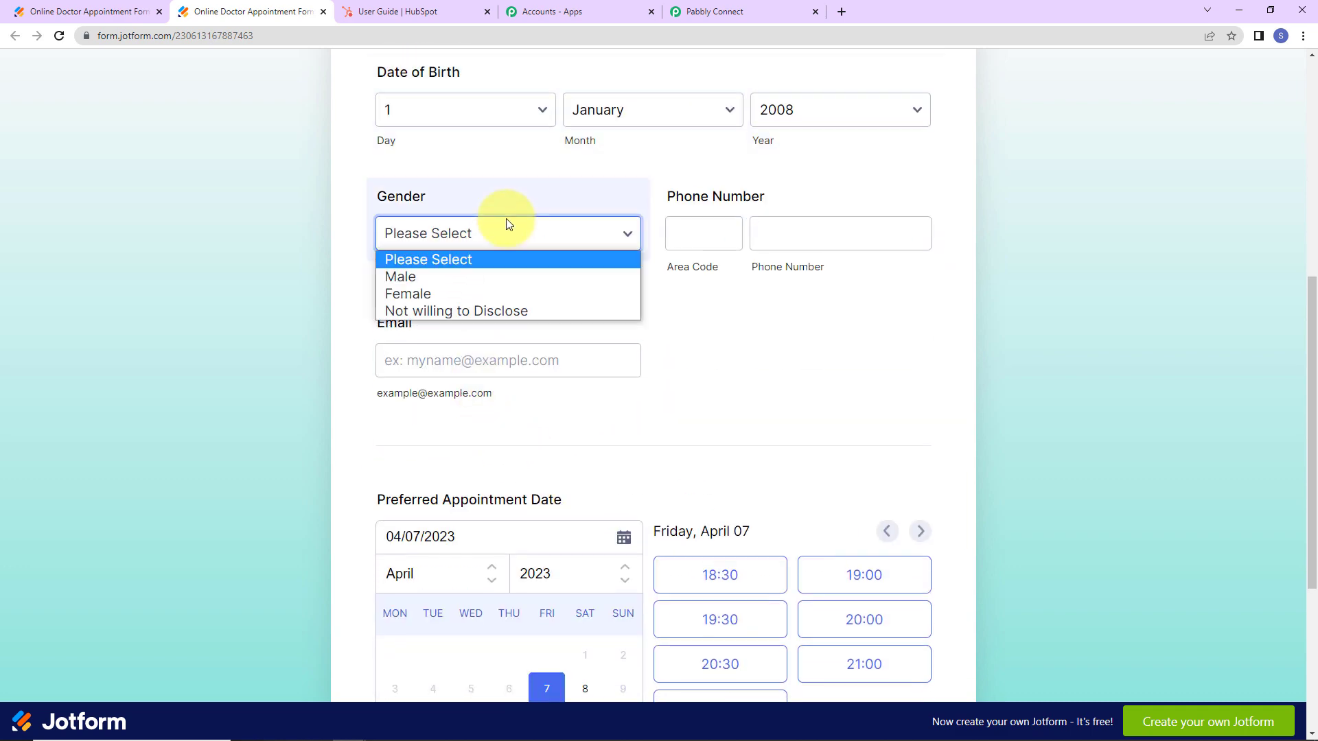
click(389, 297)
Enter area code +91, then fill phone number and email from autofill suggestions.
click(677, 242)
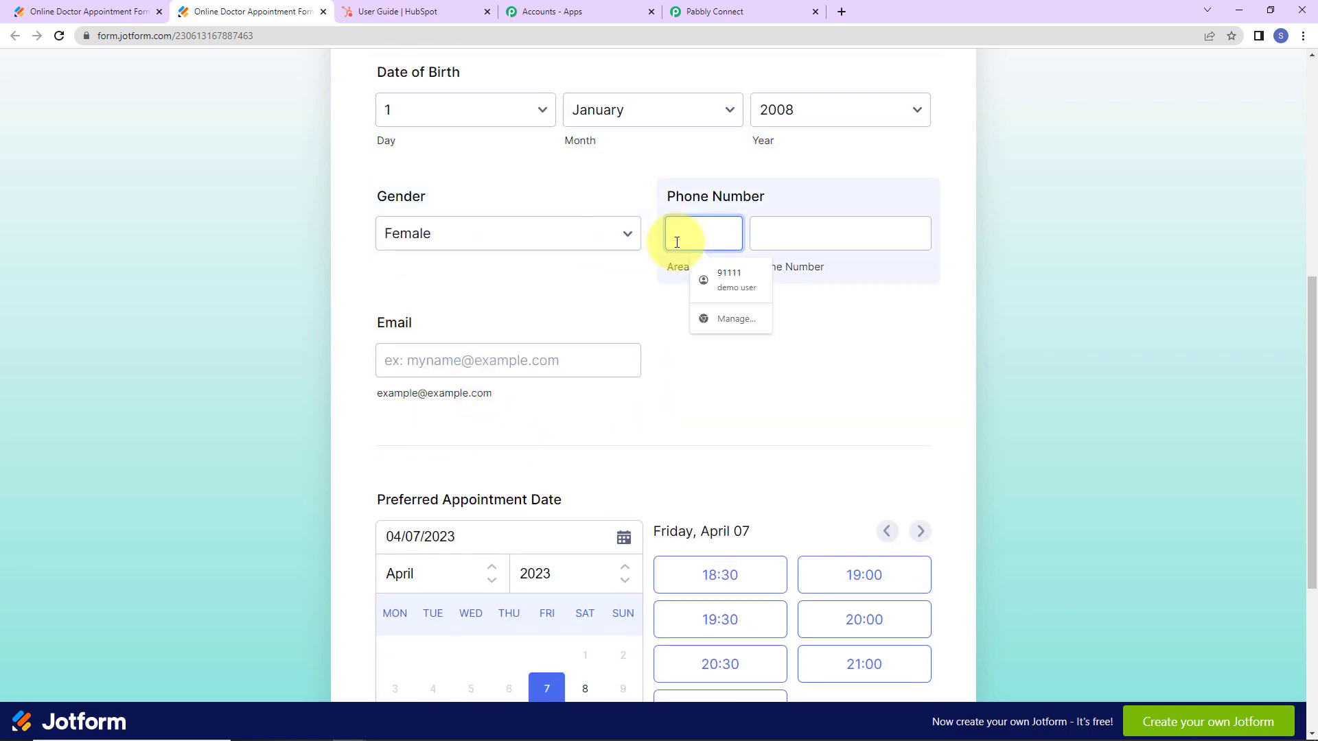
text(+91)
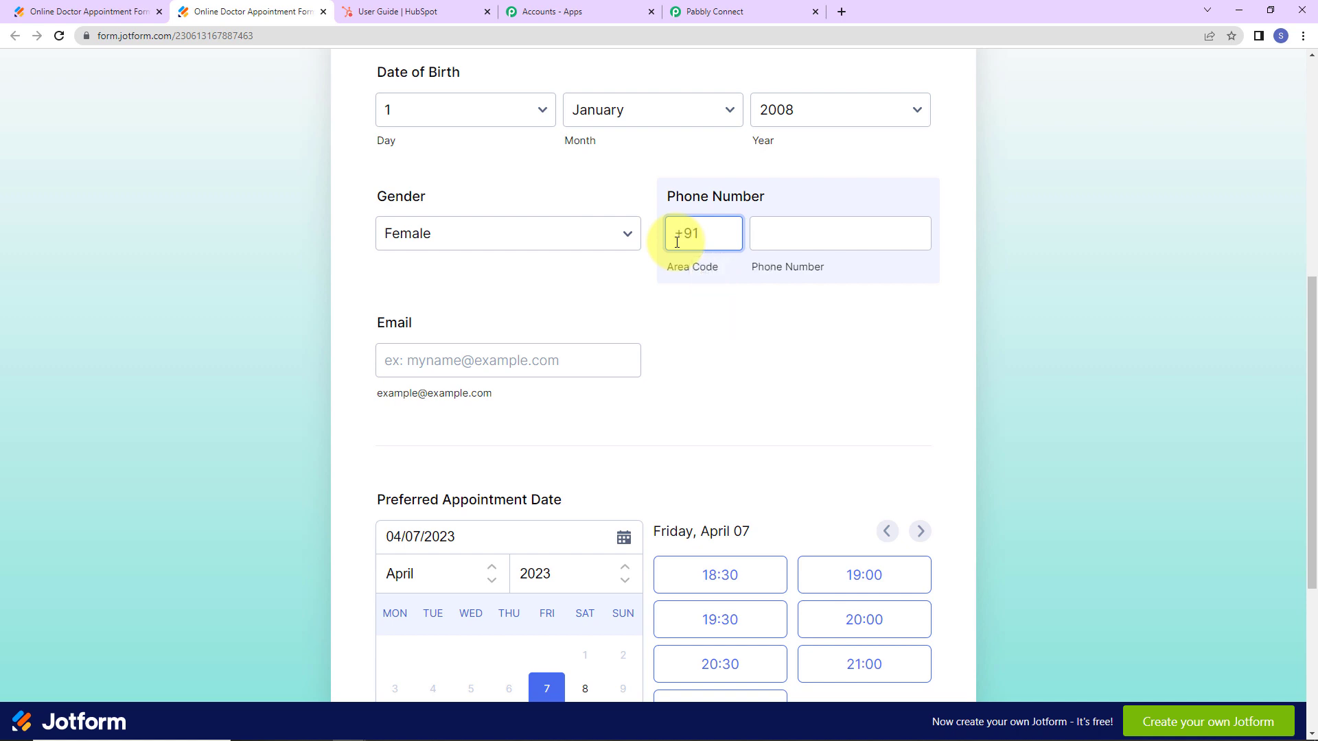
click(789, 233)
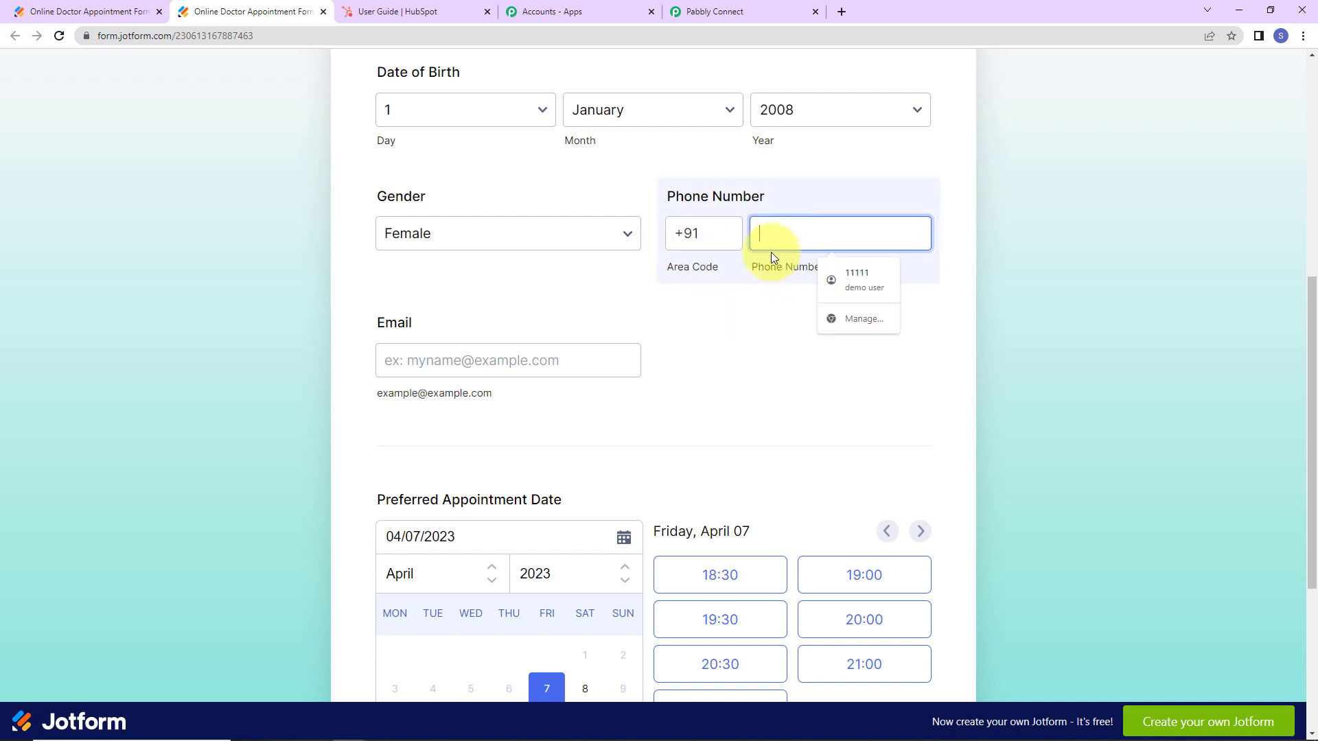
text(9)
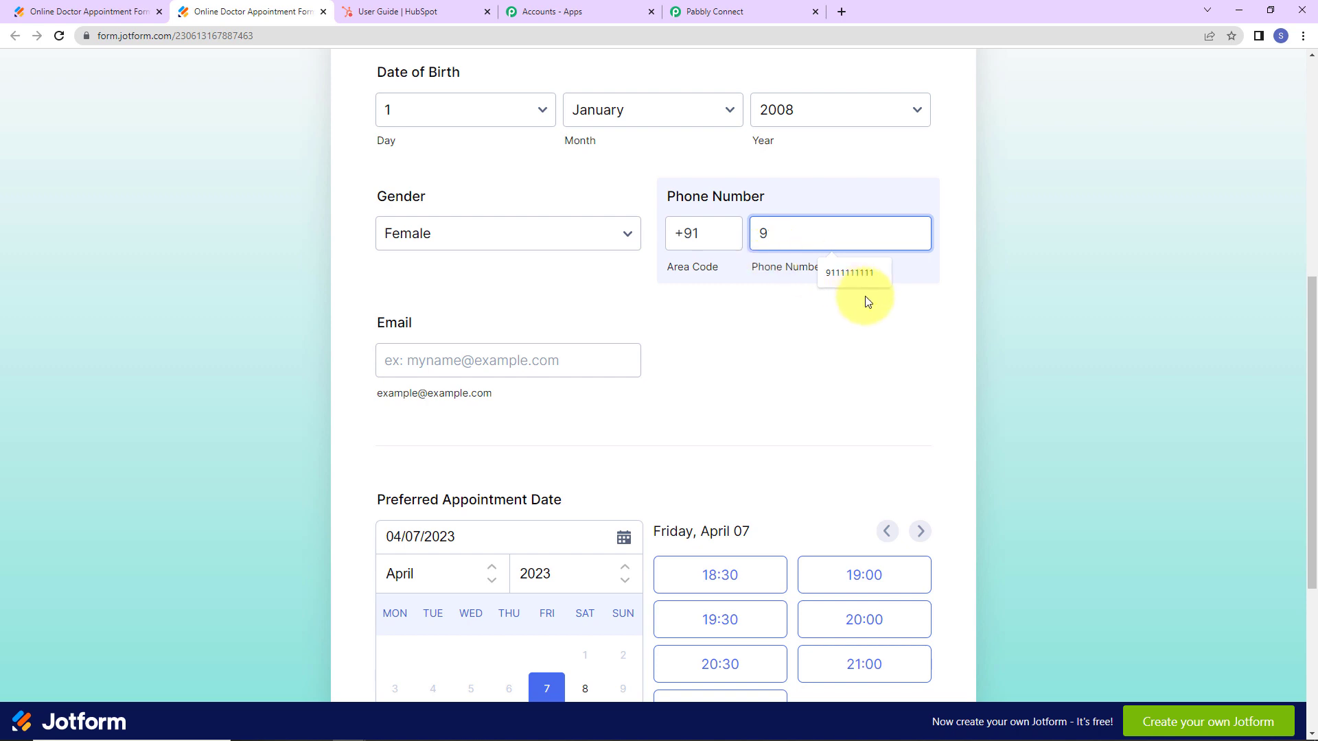
click(866, 276)
click(477, 356)
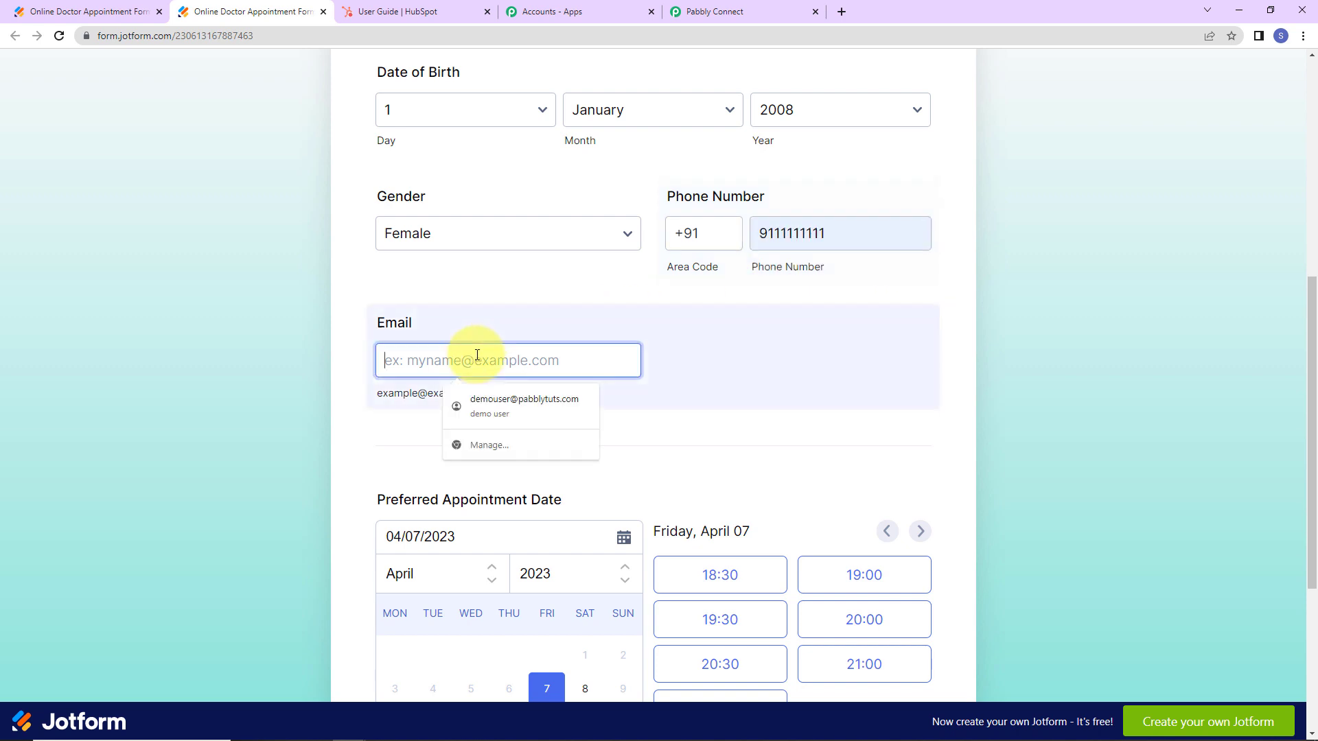
text(sm)
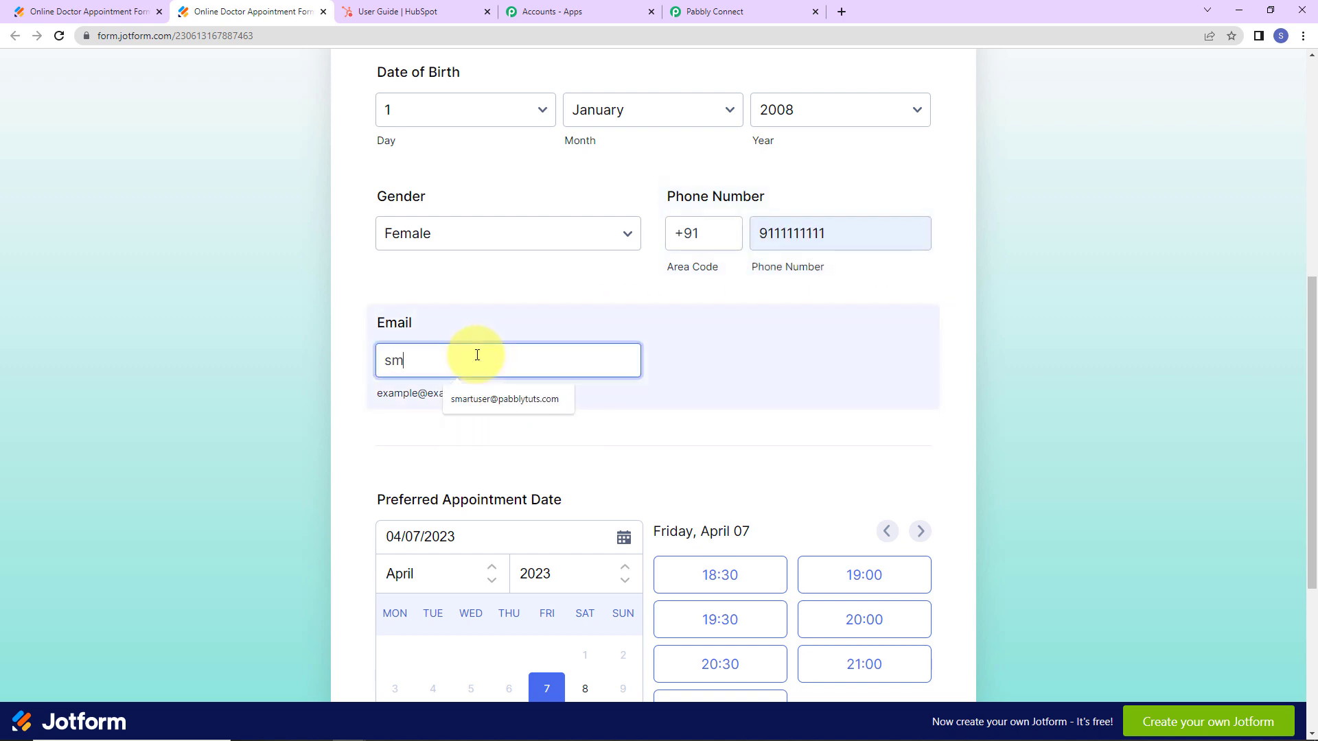
click(492, 395)
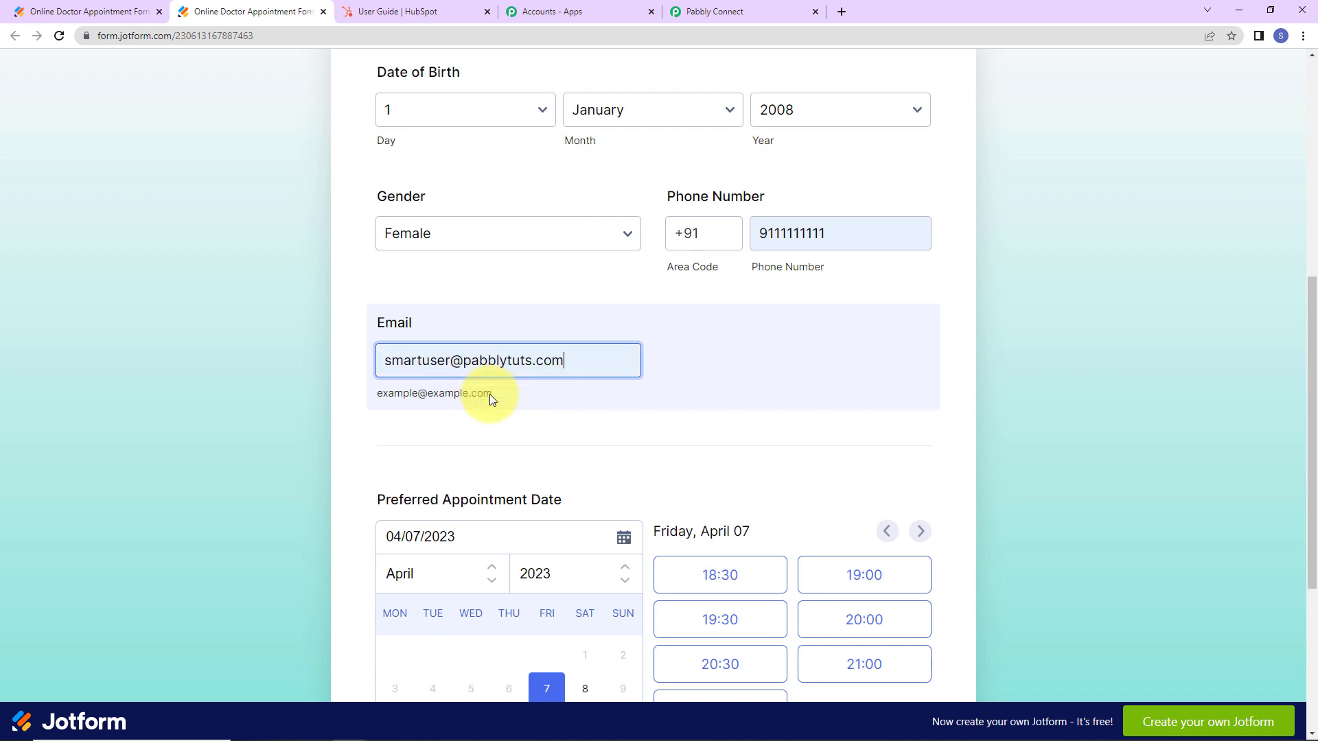
Pick an April 11, 2023 appointment at 18:30 and submit the form.
scroll(673, 394, down, 2)
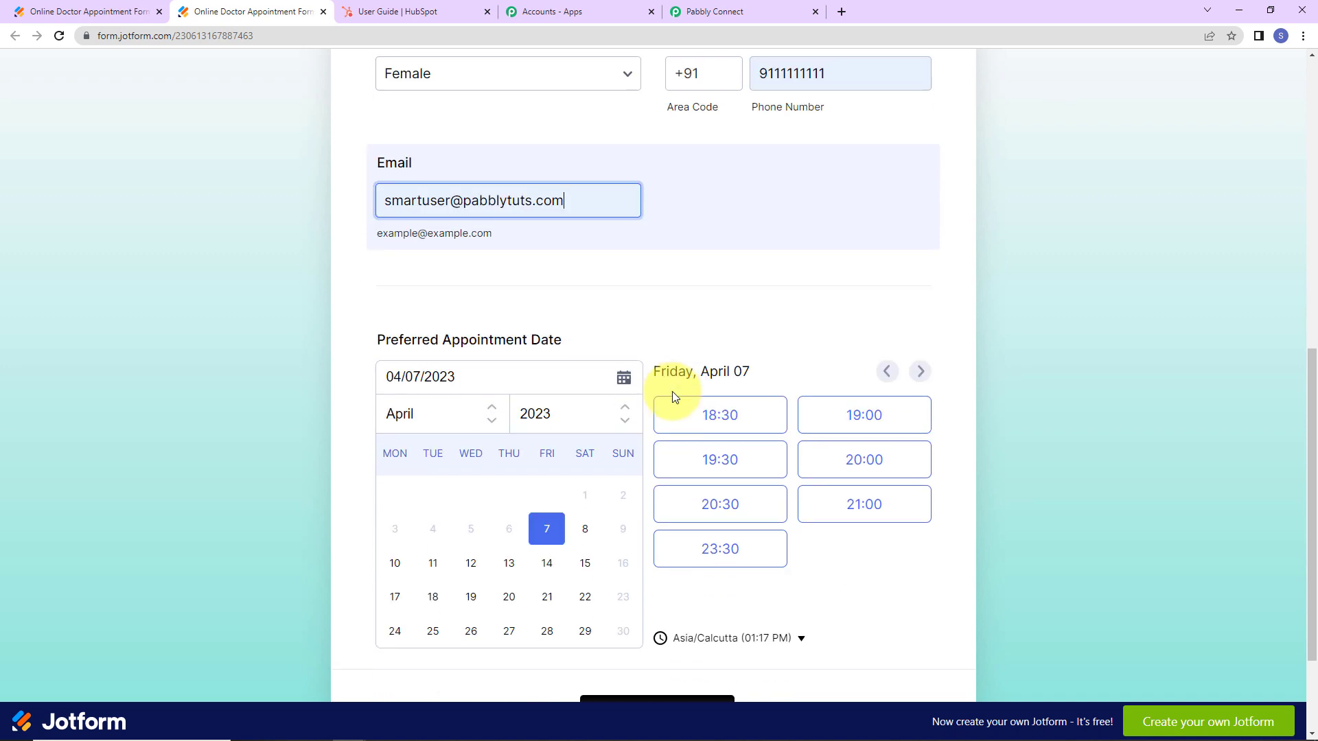
scroll(665, 385, down, 2)
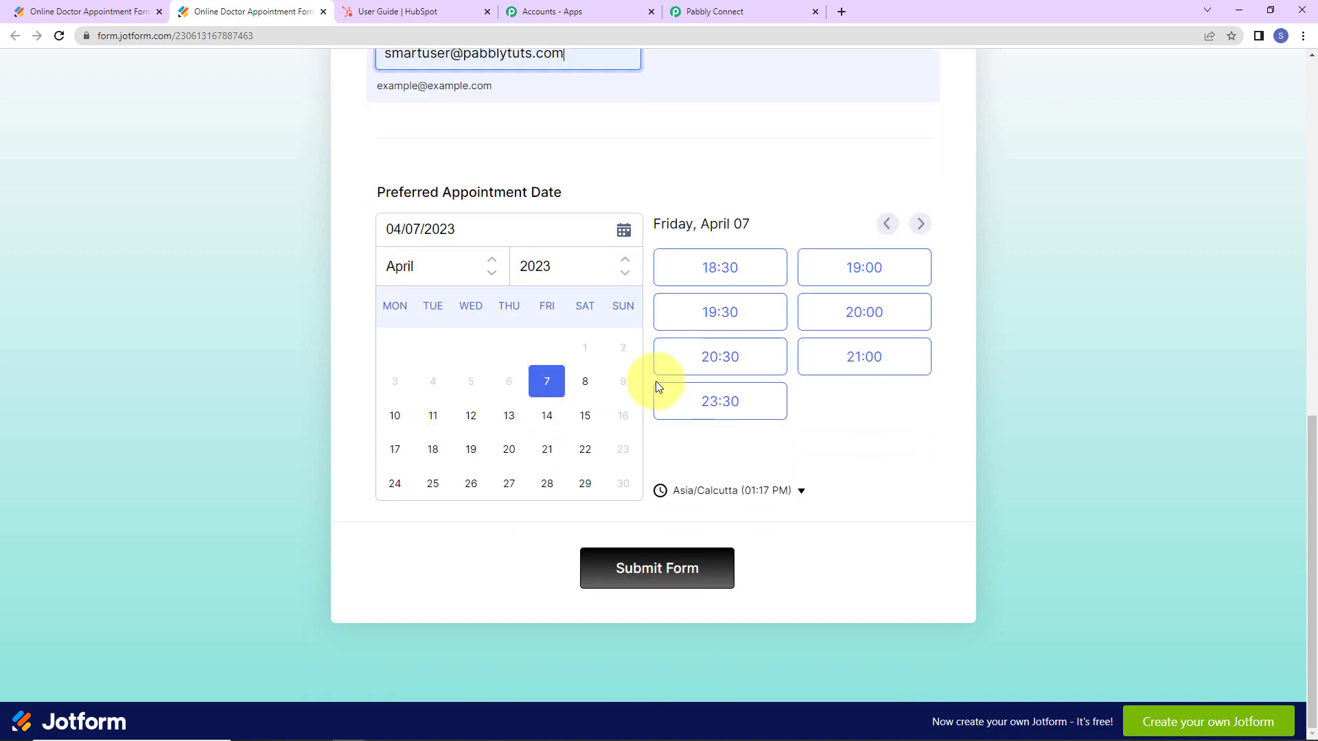
click(433, 418)
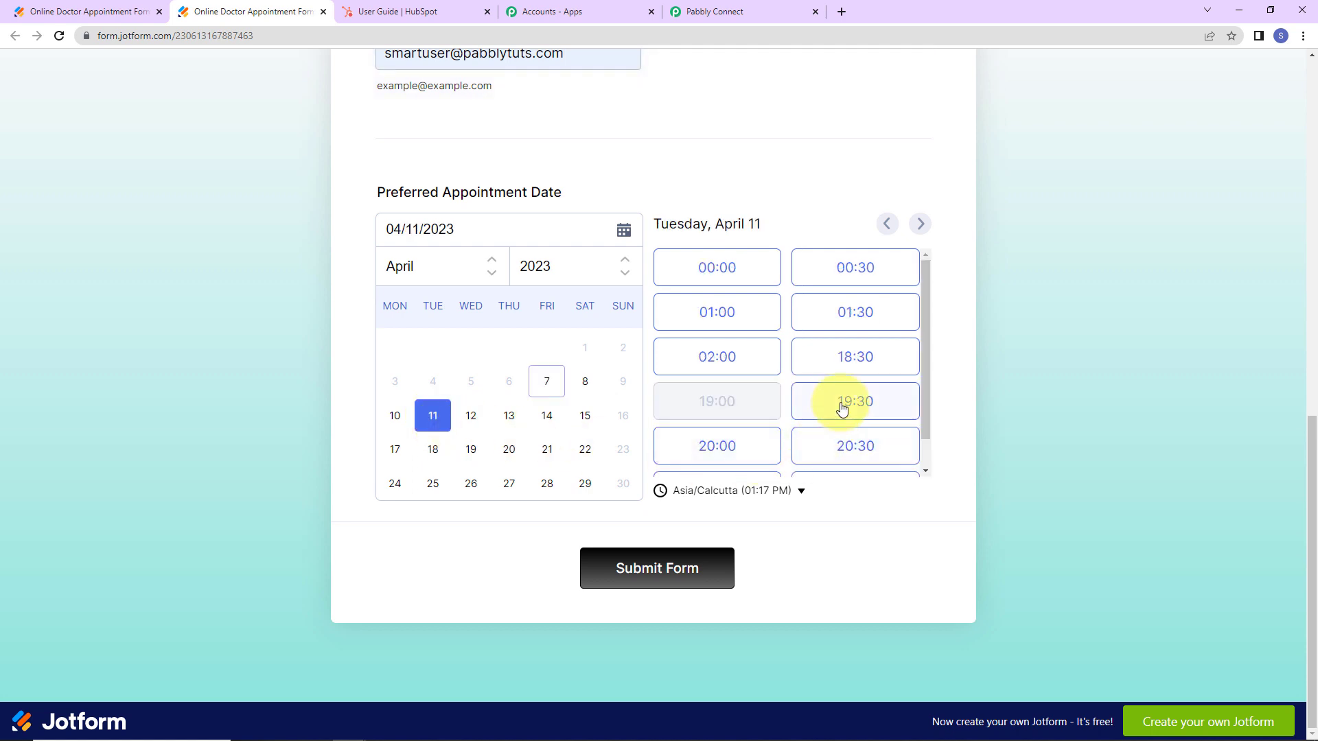
click(838, 359)
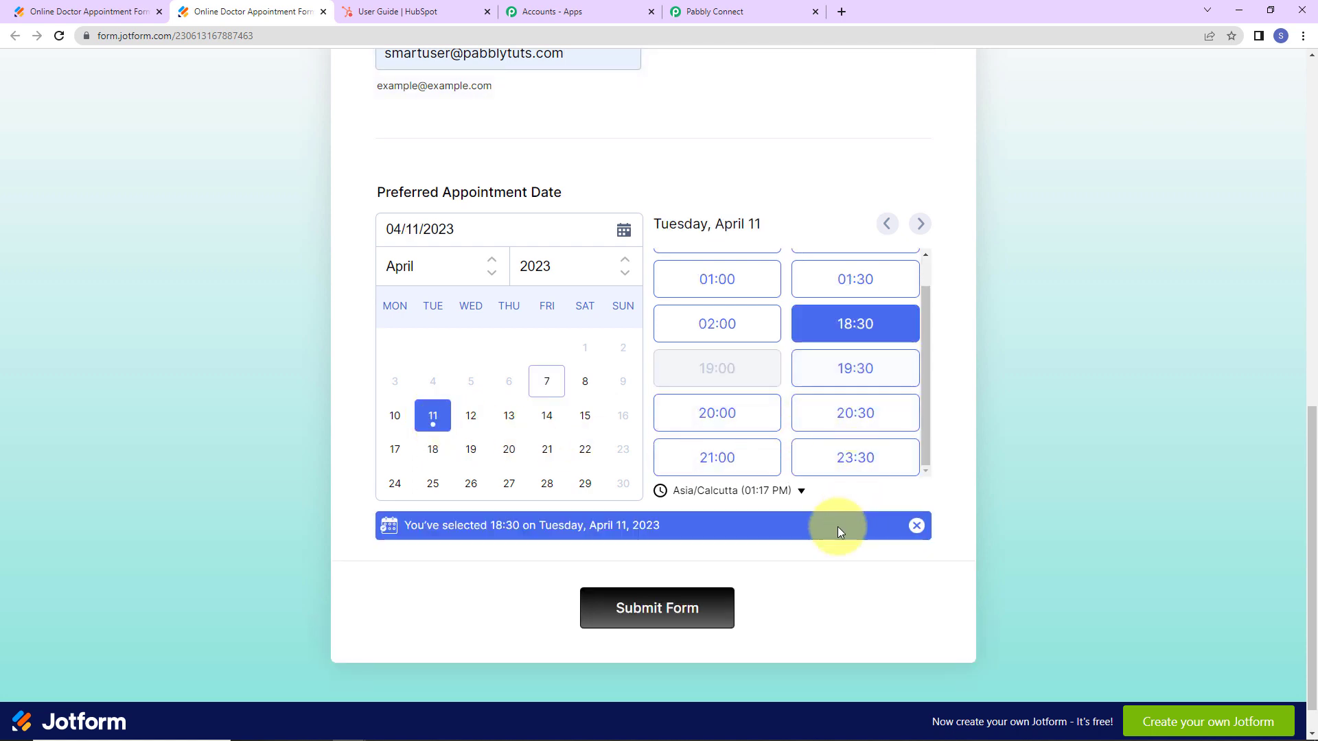
click(594, 598)
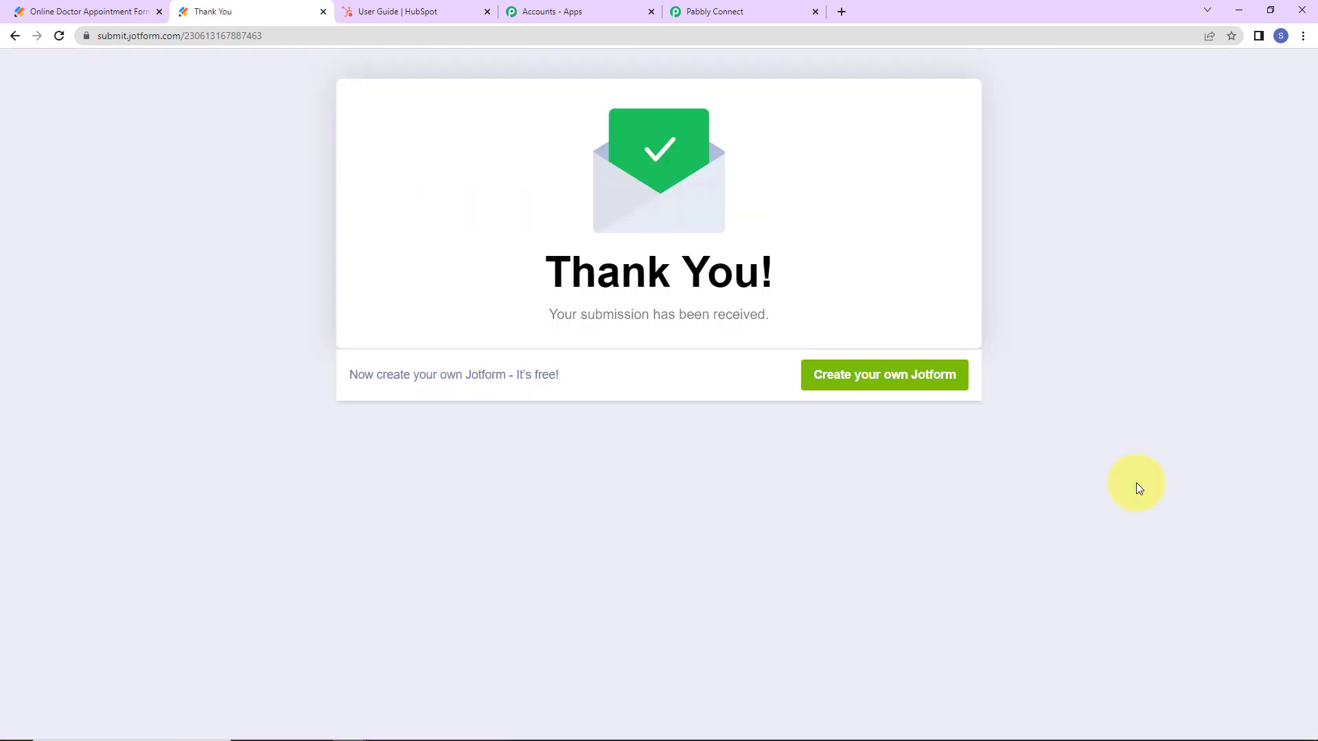
click(734, 14)
scroll(1080, 400, down, 2)
scroll(1081, 398, down, 2)
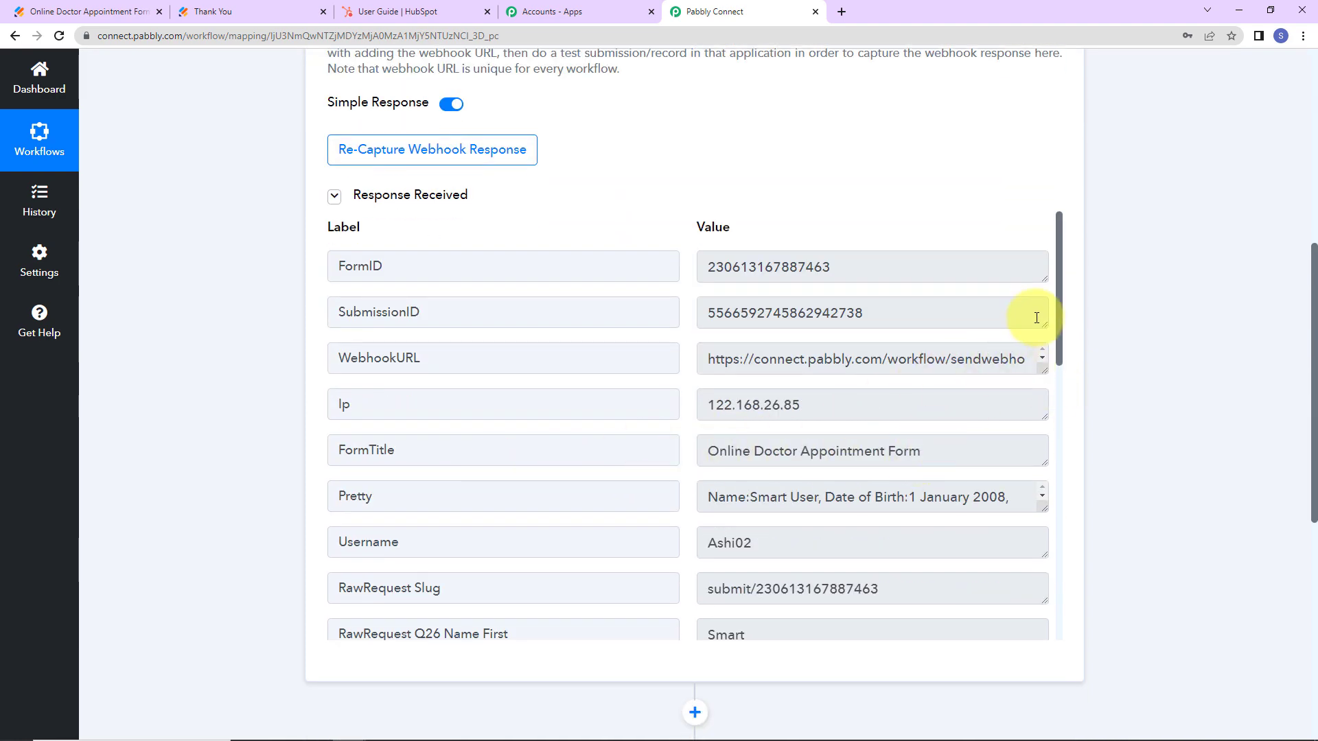
drag(1061, 303, 1061, 387)
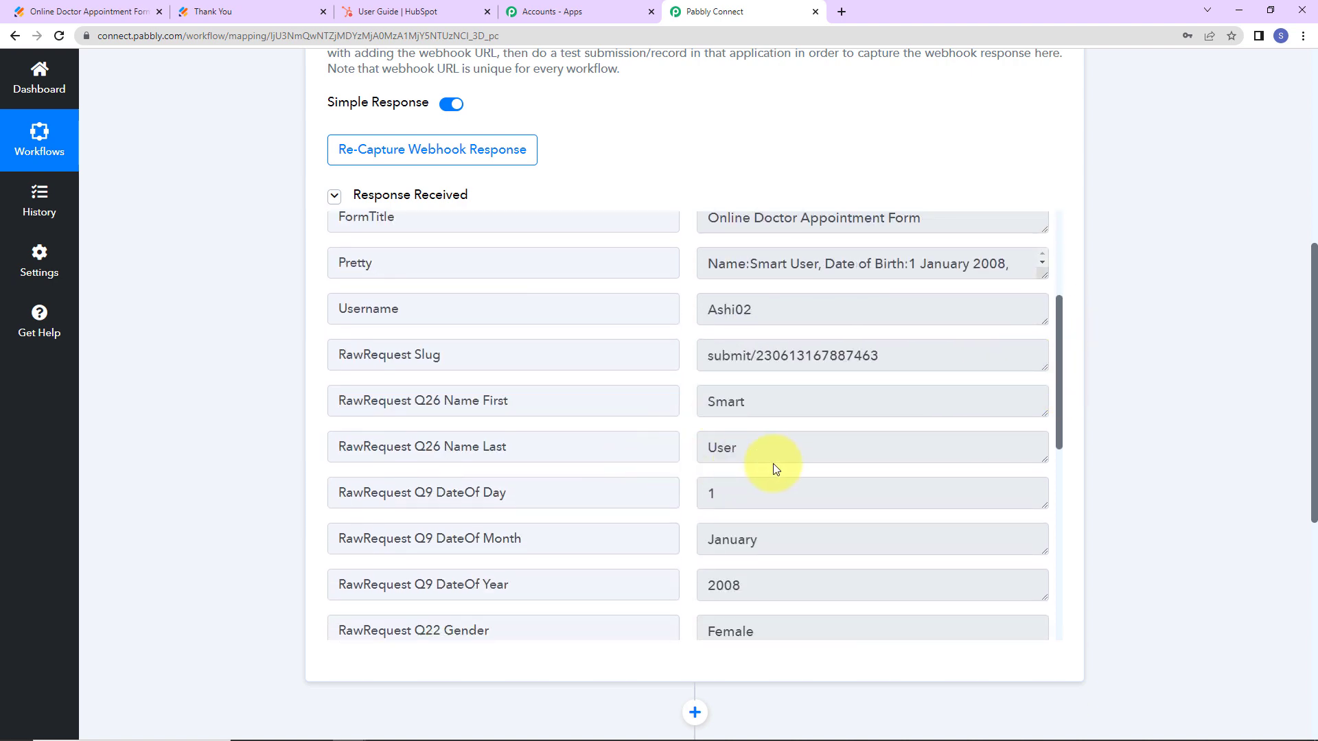
scroll(776, 496, down, 3)
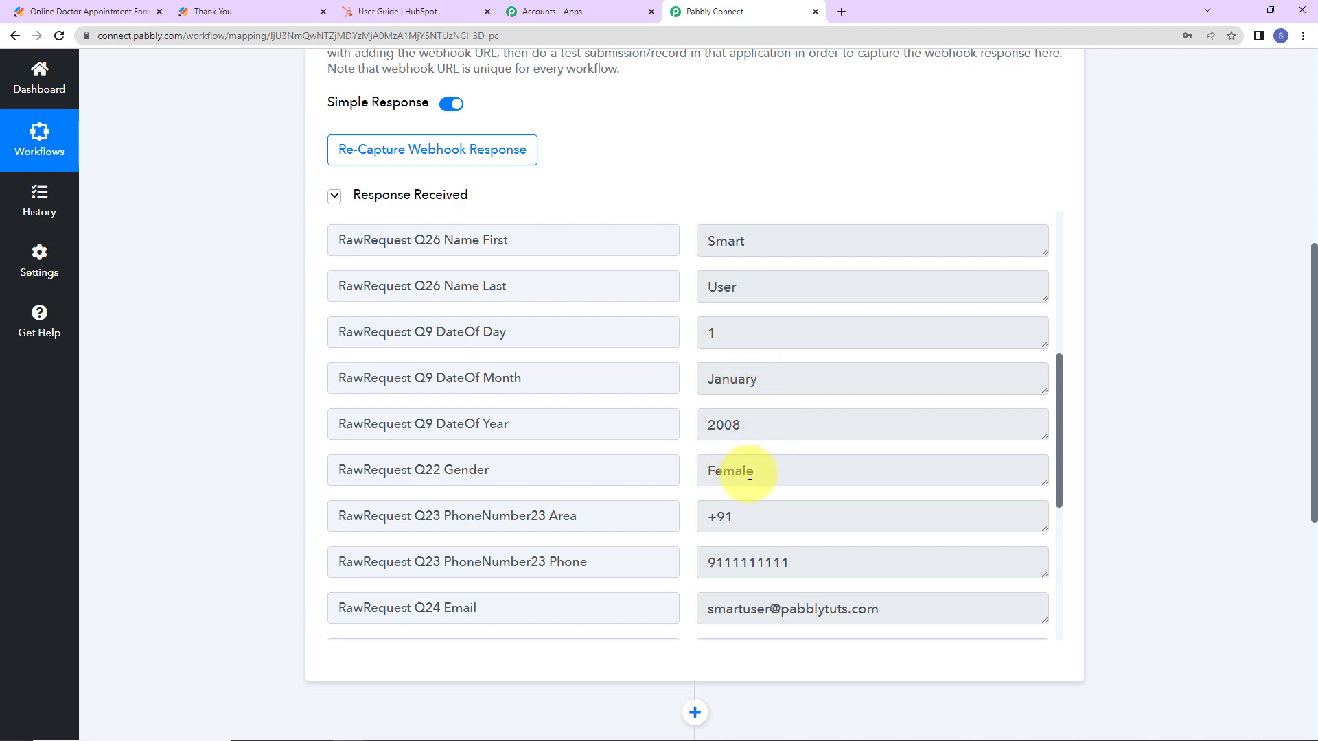
scroll(748, 474, down, 3)
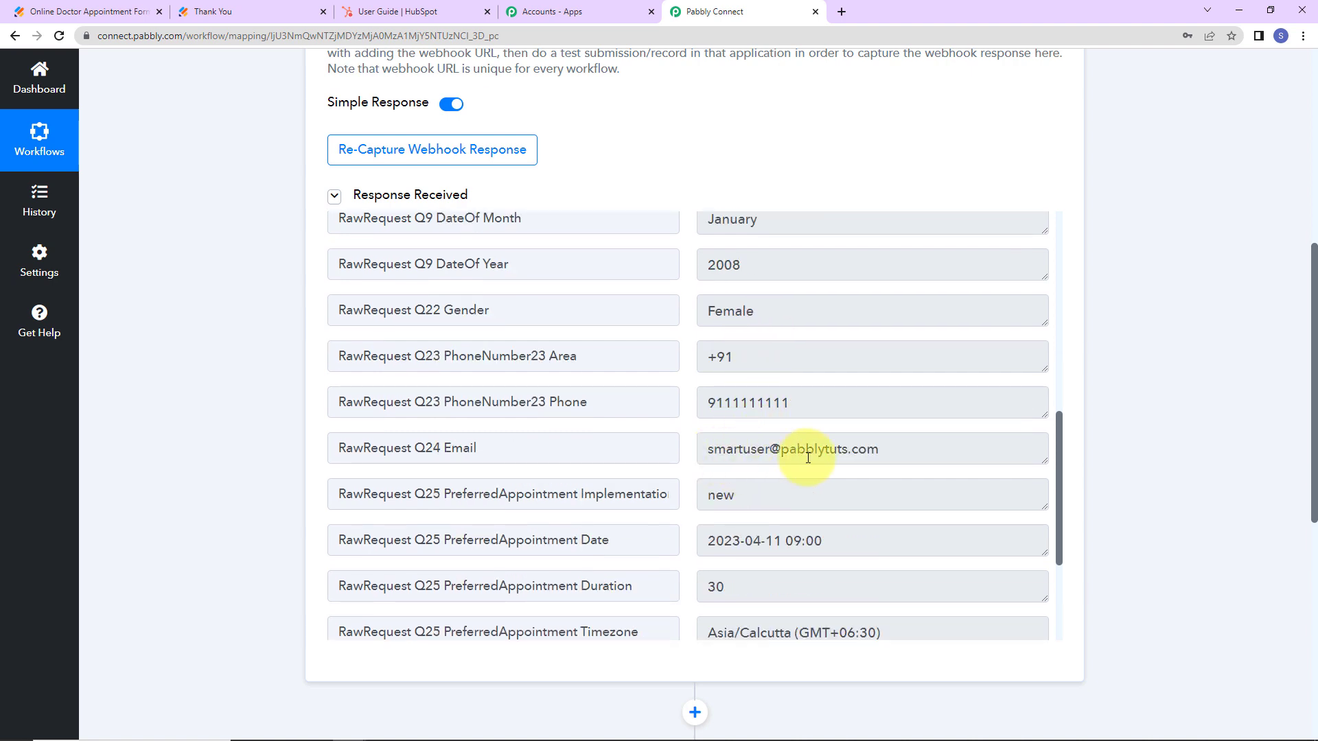
scroll(808, 458, down, 3)
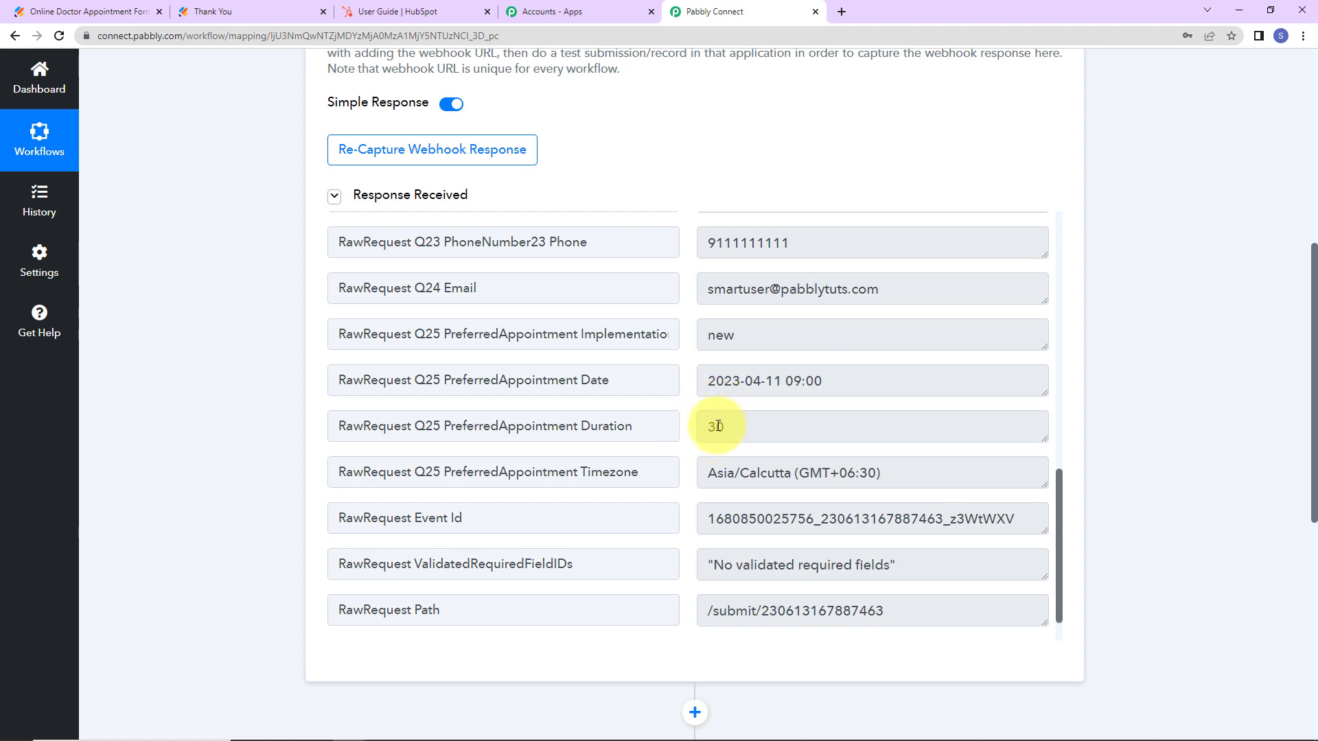
scroll(717, 426, down, 1)
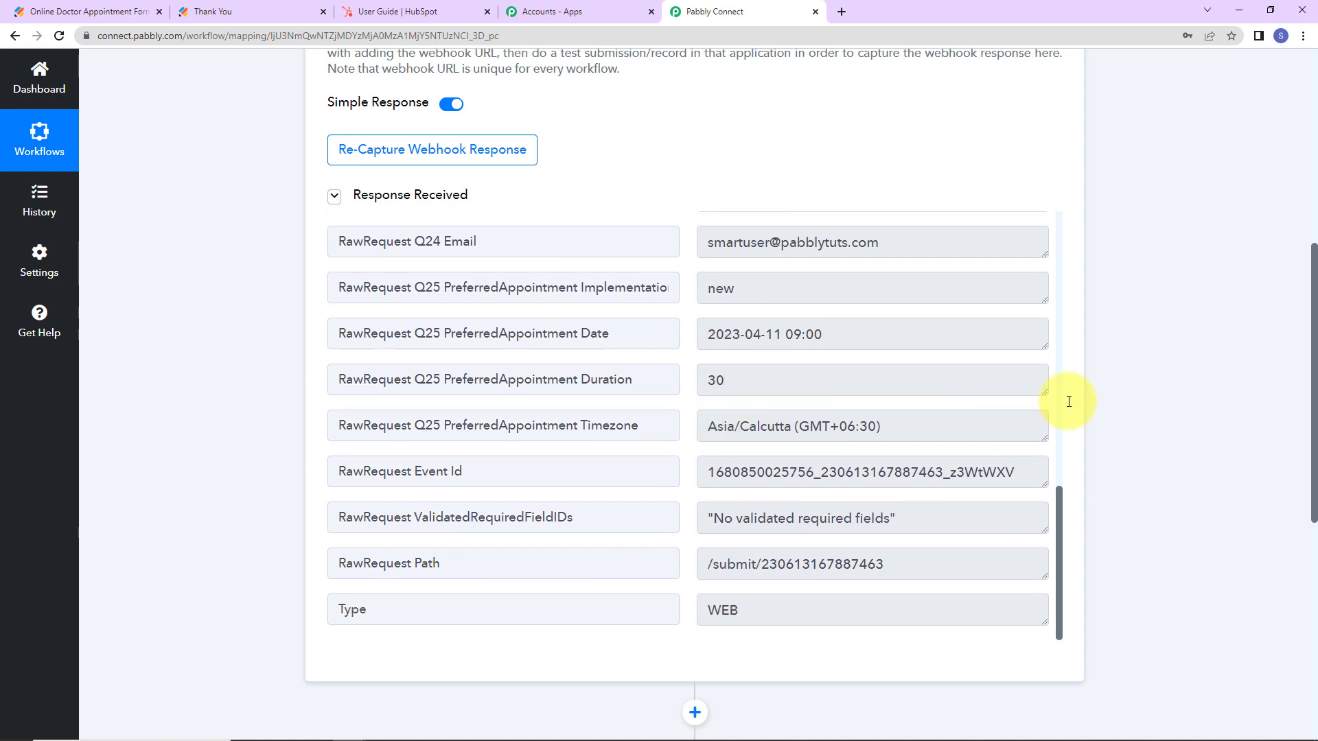
scroll(1112, 390, down, 5)
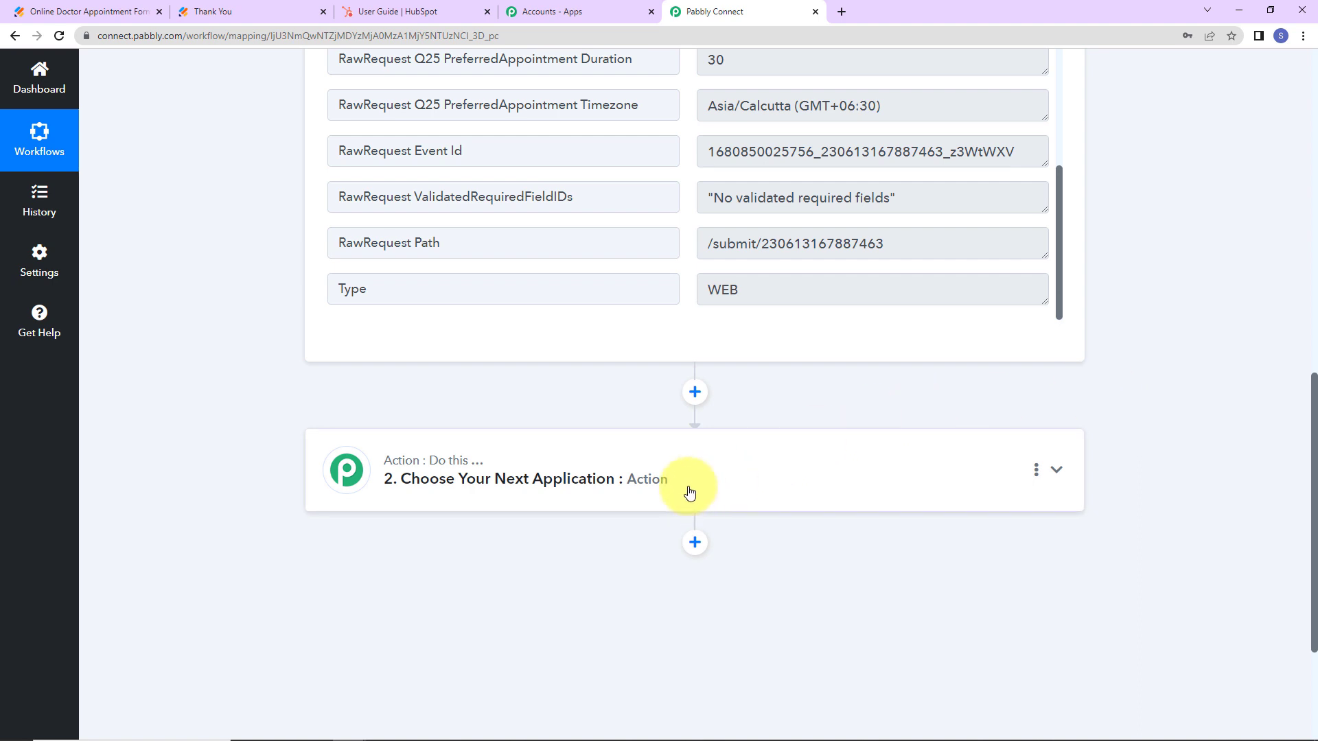
Set the action step to HubSpot CRM with the Create a Contact event.
click(476, 473)
click(401, 567)
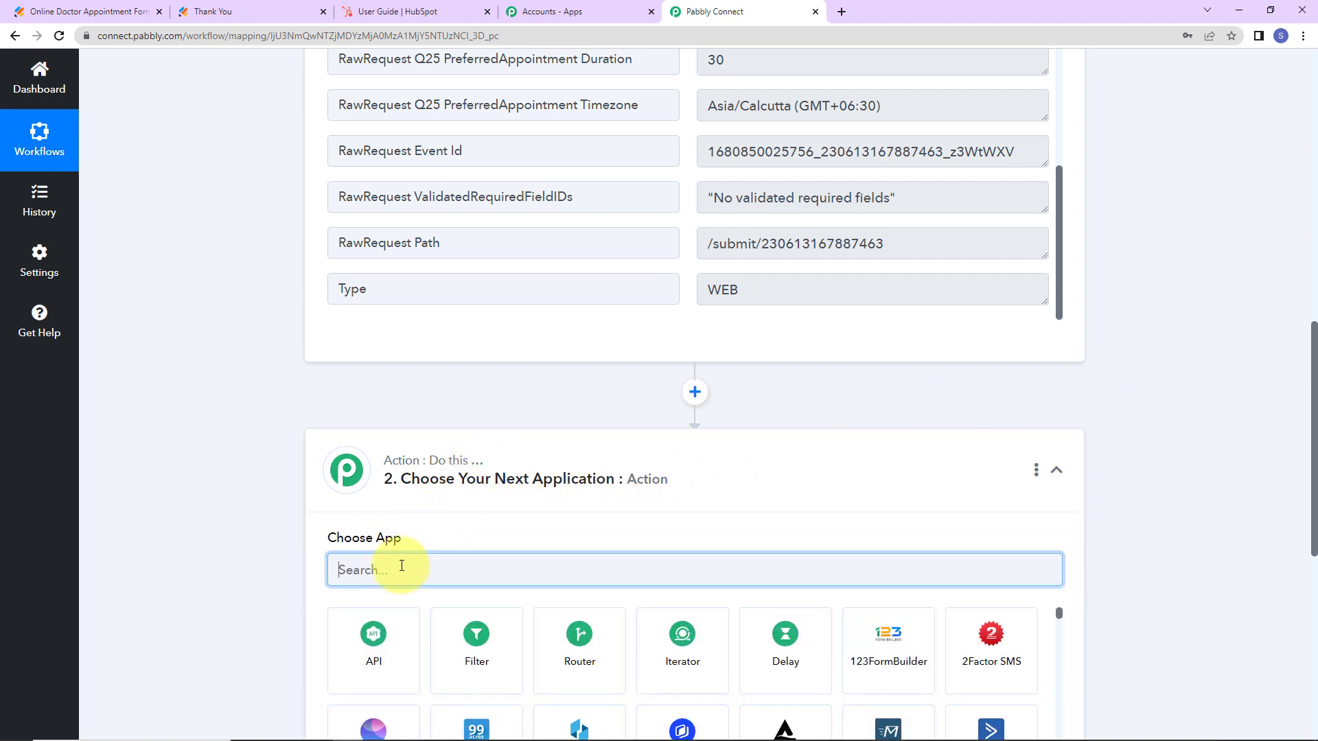
text(hub)
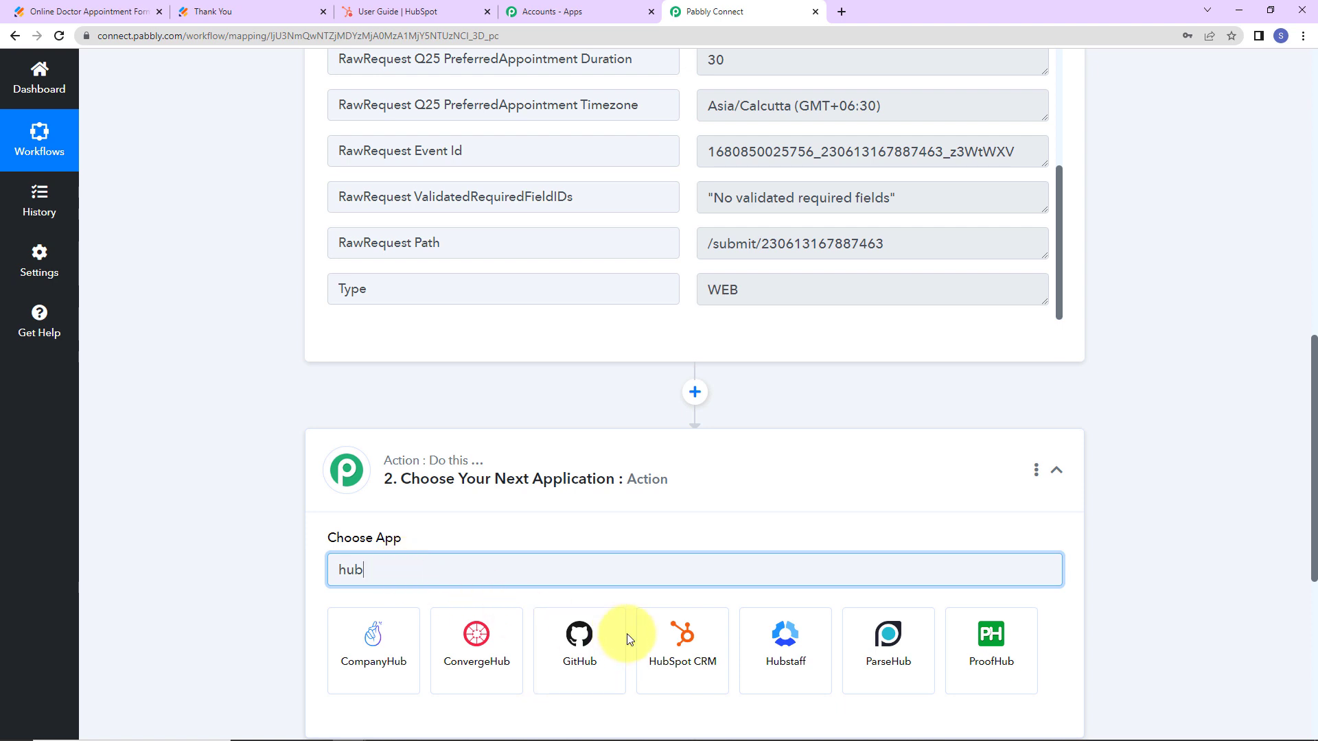
click(668, 639)
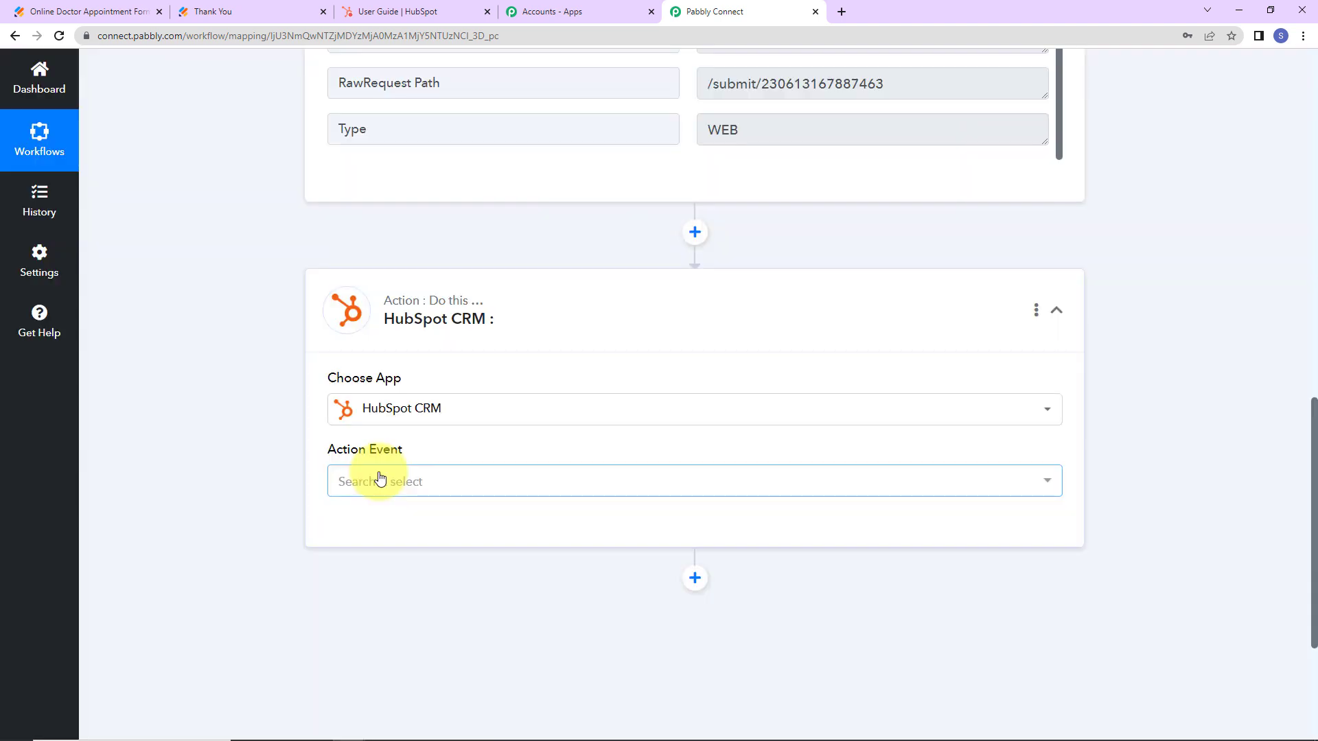
click(377, 476)
click(385, 164)
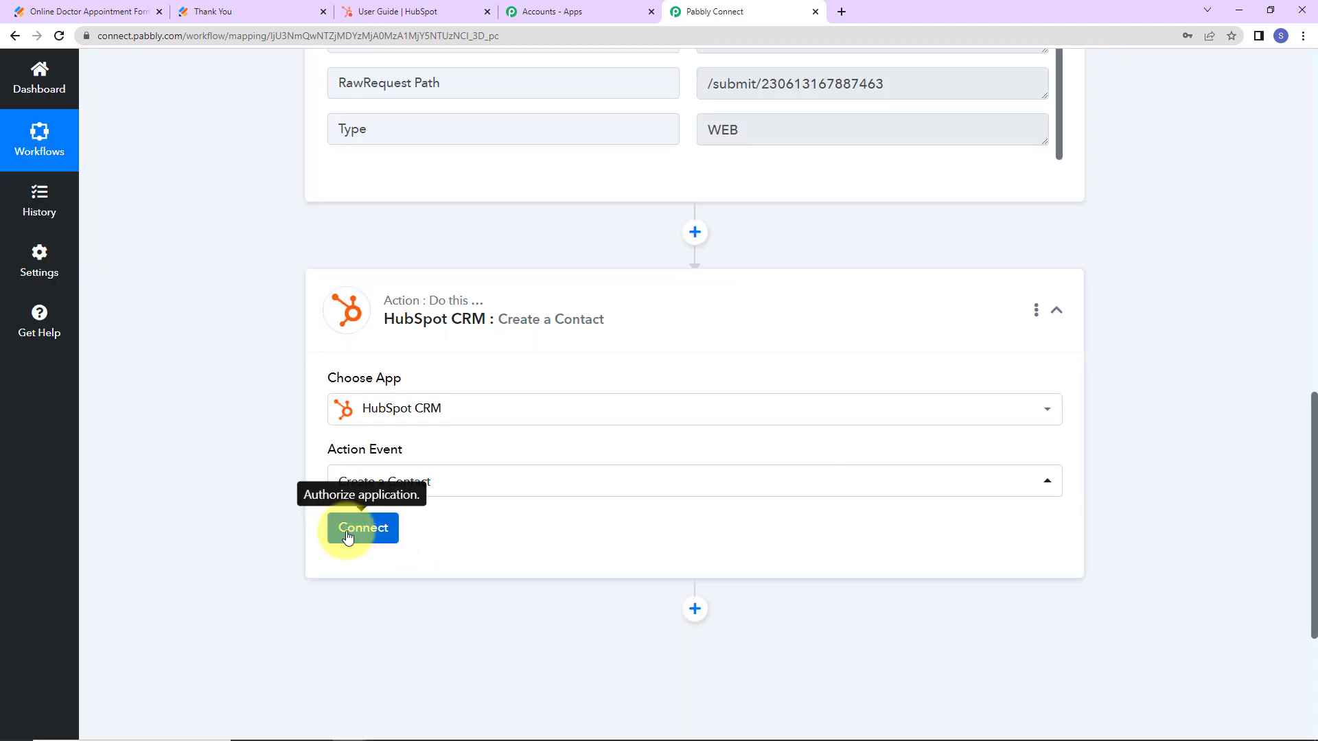
Add a new HubSpot connection and authorize the chosen HubSpot account.
click(353, 530)
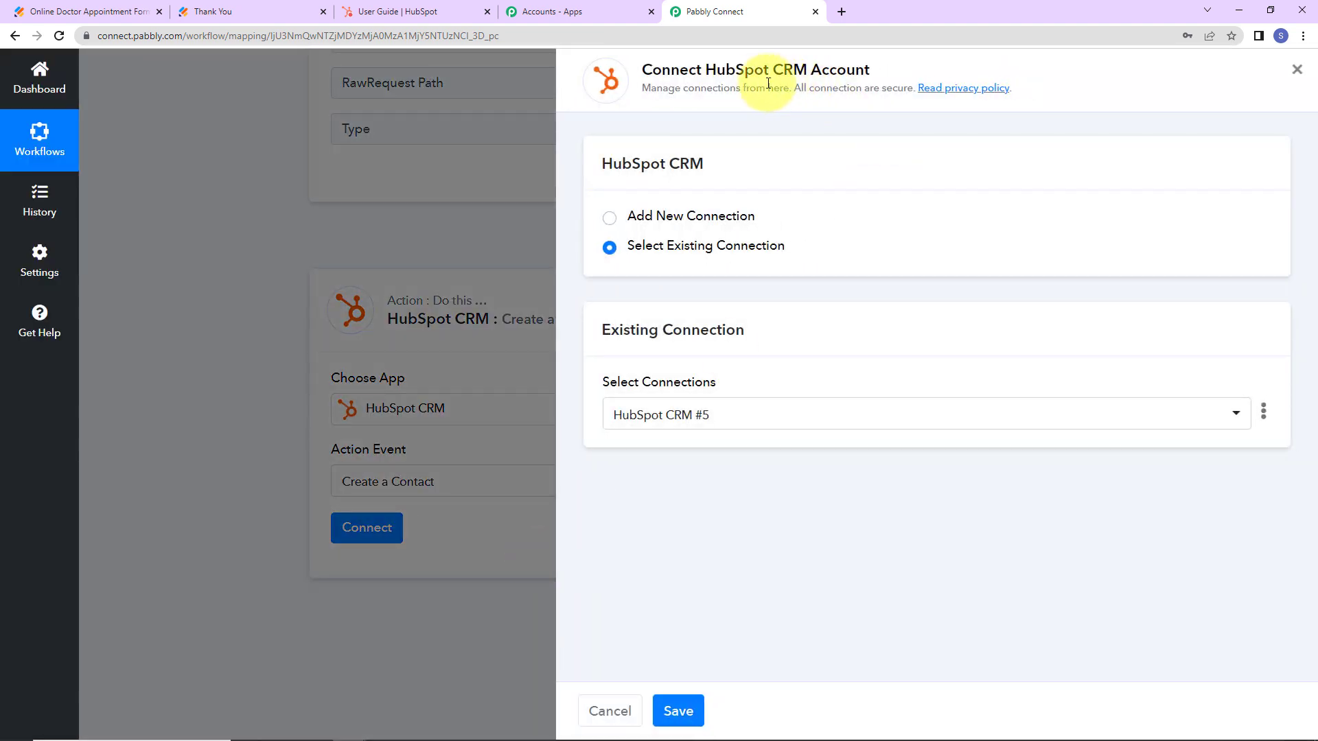
drag(704, 69, 937, 70)
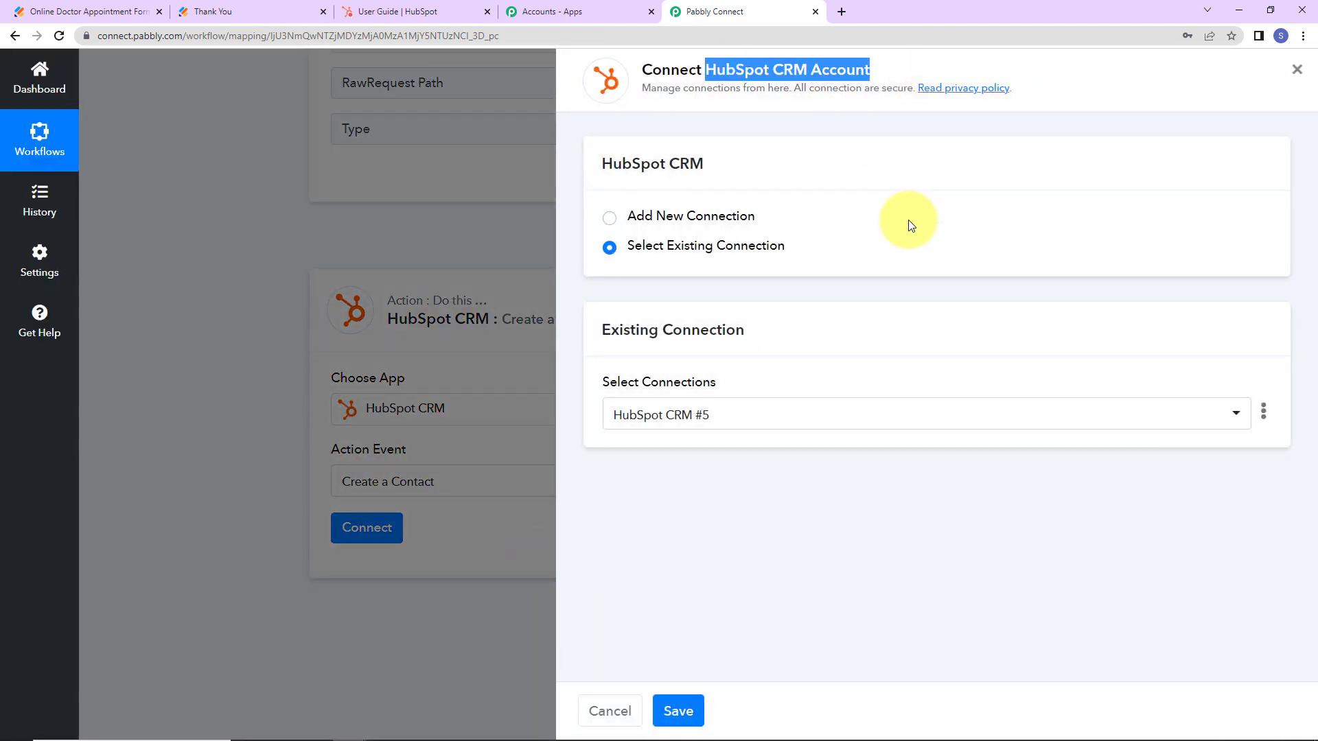
click(609, 217)
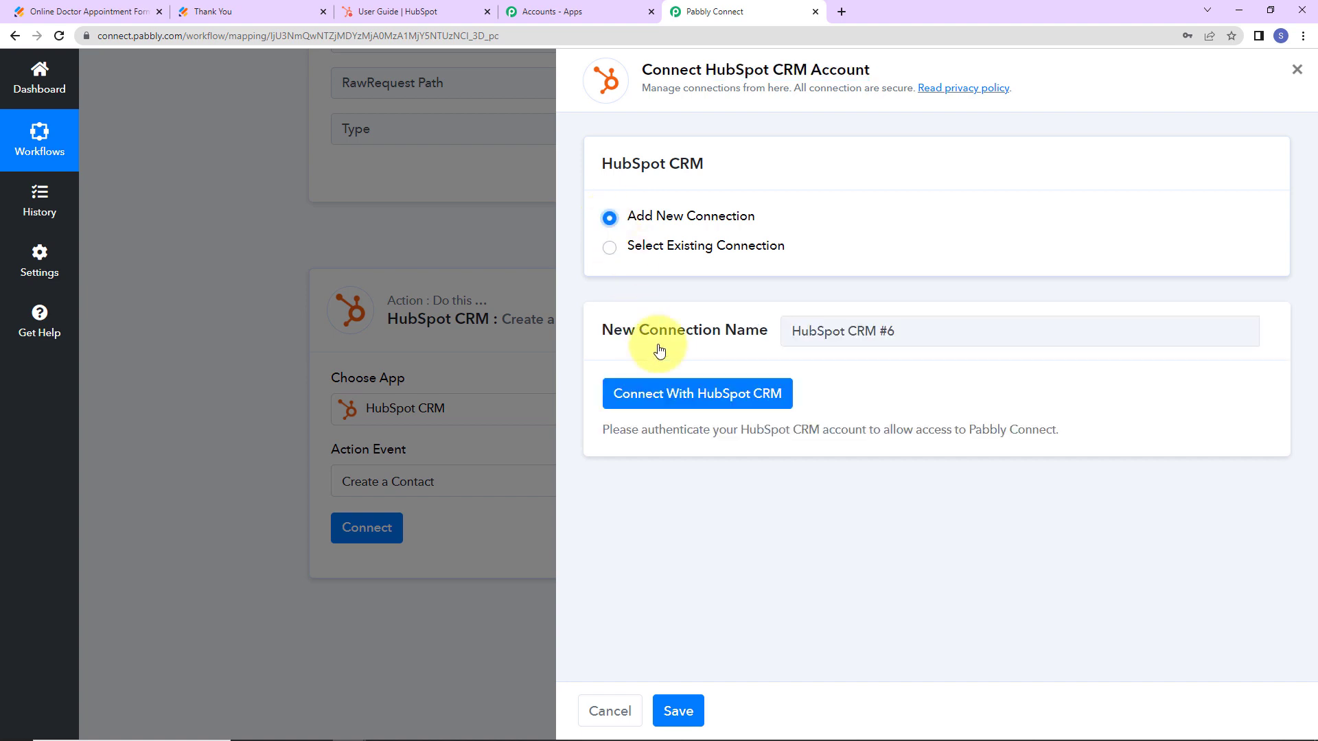
click(688, 401)
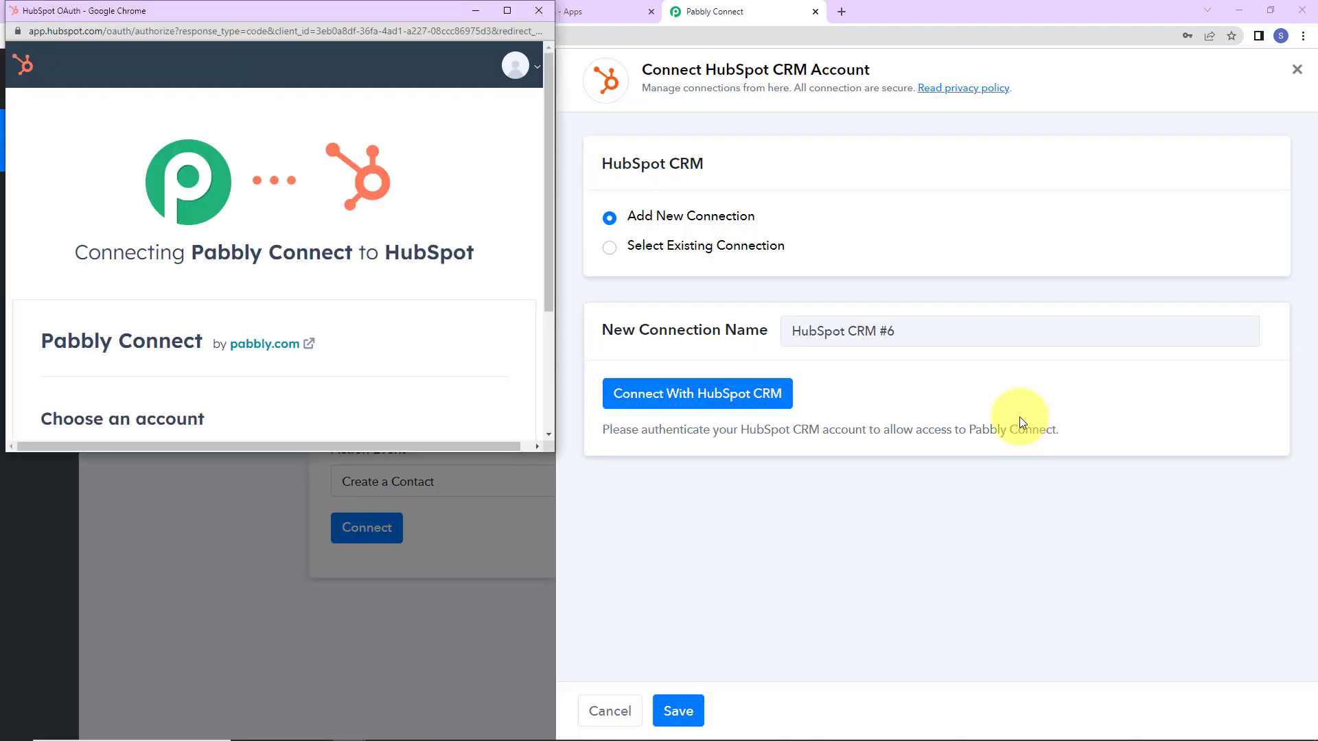
scroll(401, 338, down, 2)
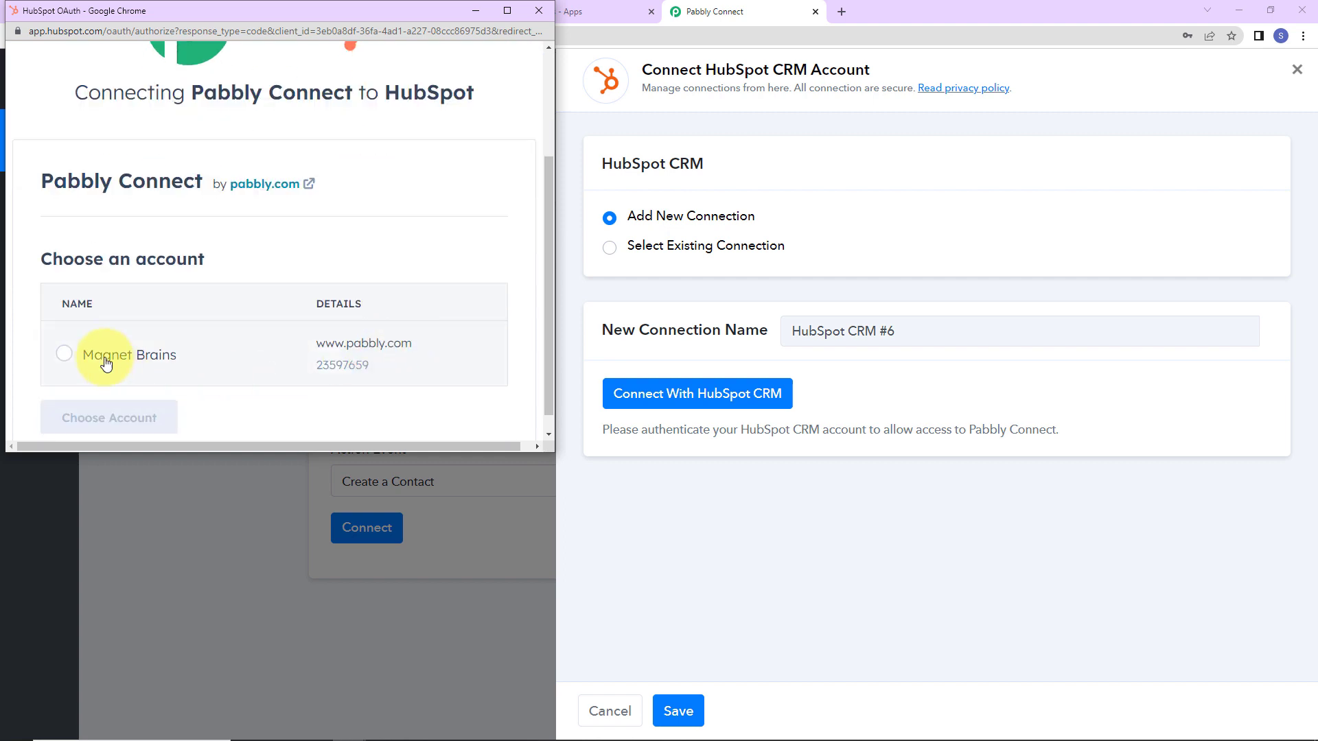
click(64, 352)
click(82, 413)
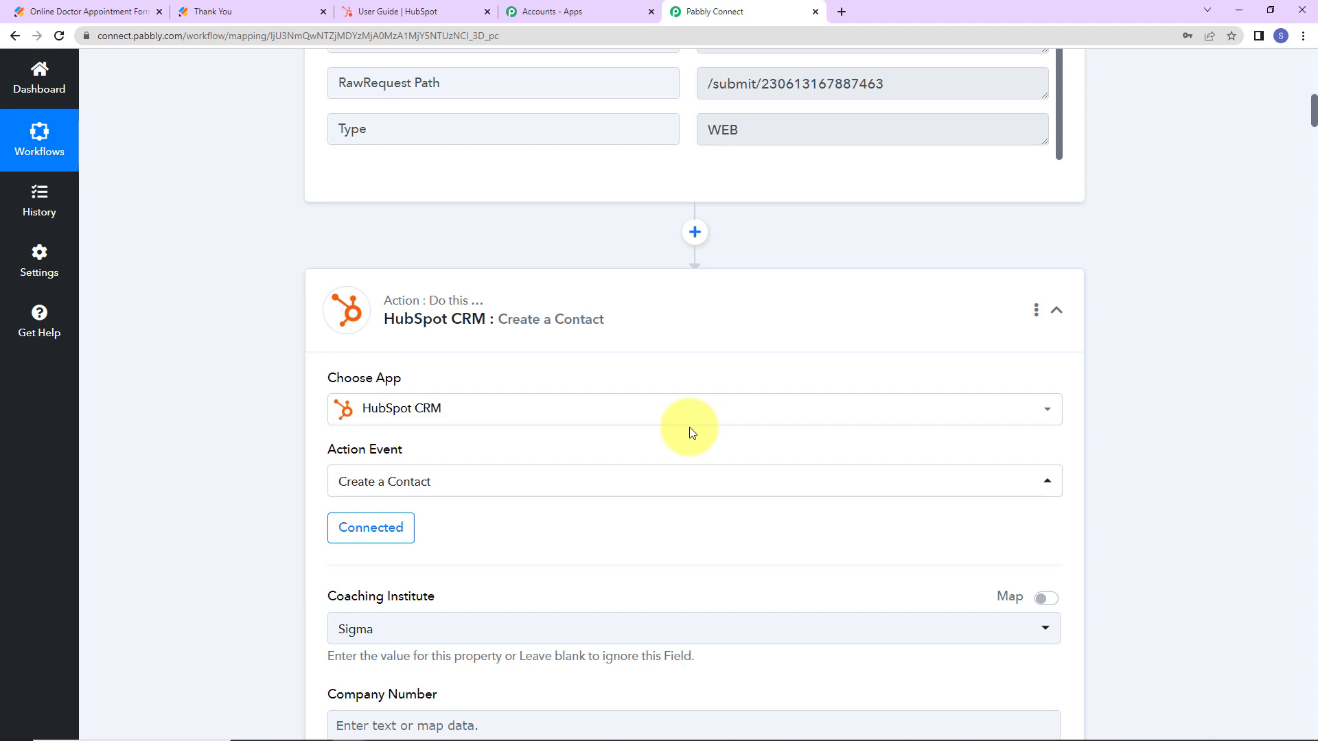
Keep Sigma as the Coaching Institute value.
scroll(457, 542, down, 7)
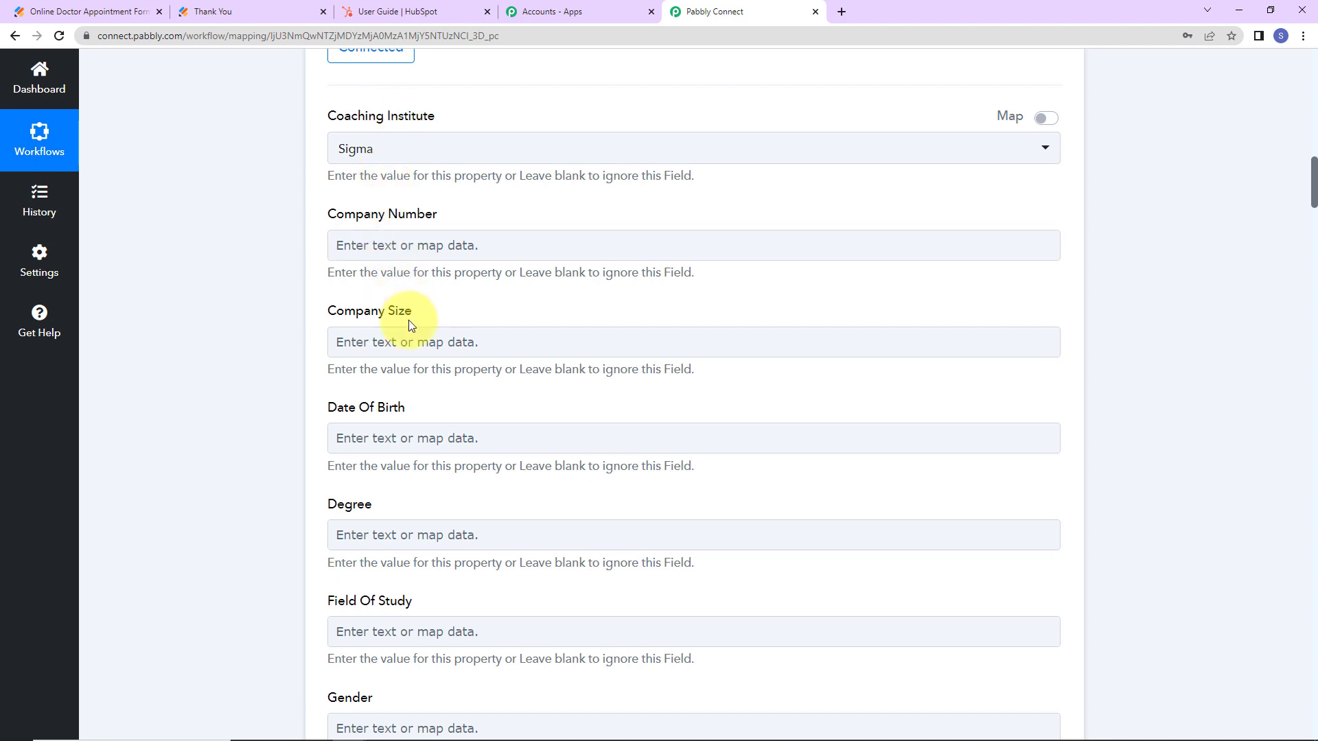
click(410, 151)
click(376, 226)
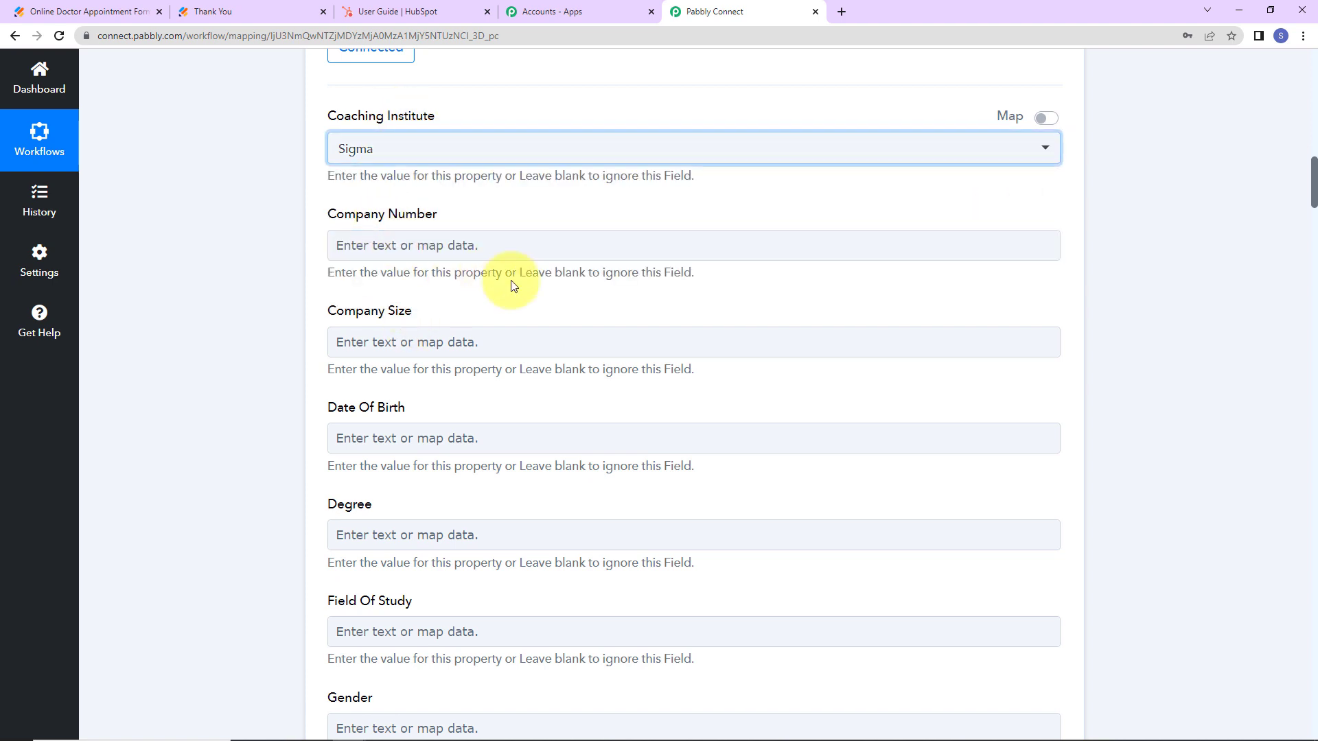
Map Date Of Birth to the submitted birth day, month and year.
scroll(547, 359, down, 2)
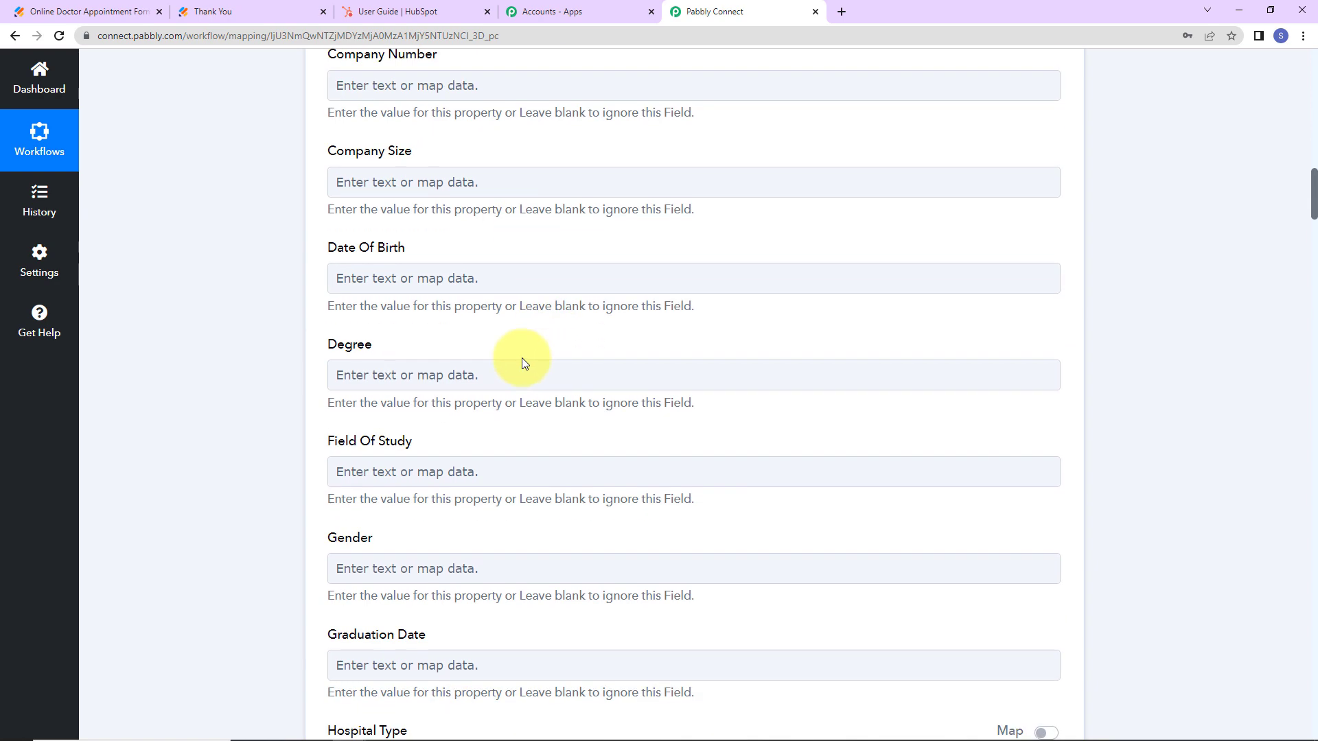
click(392, 282)
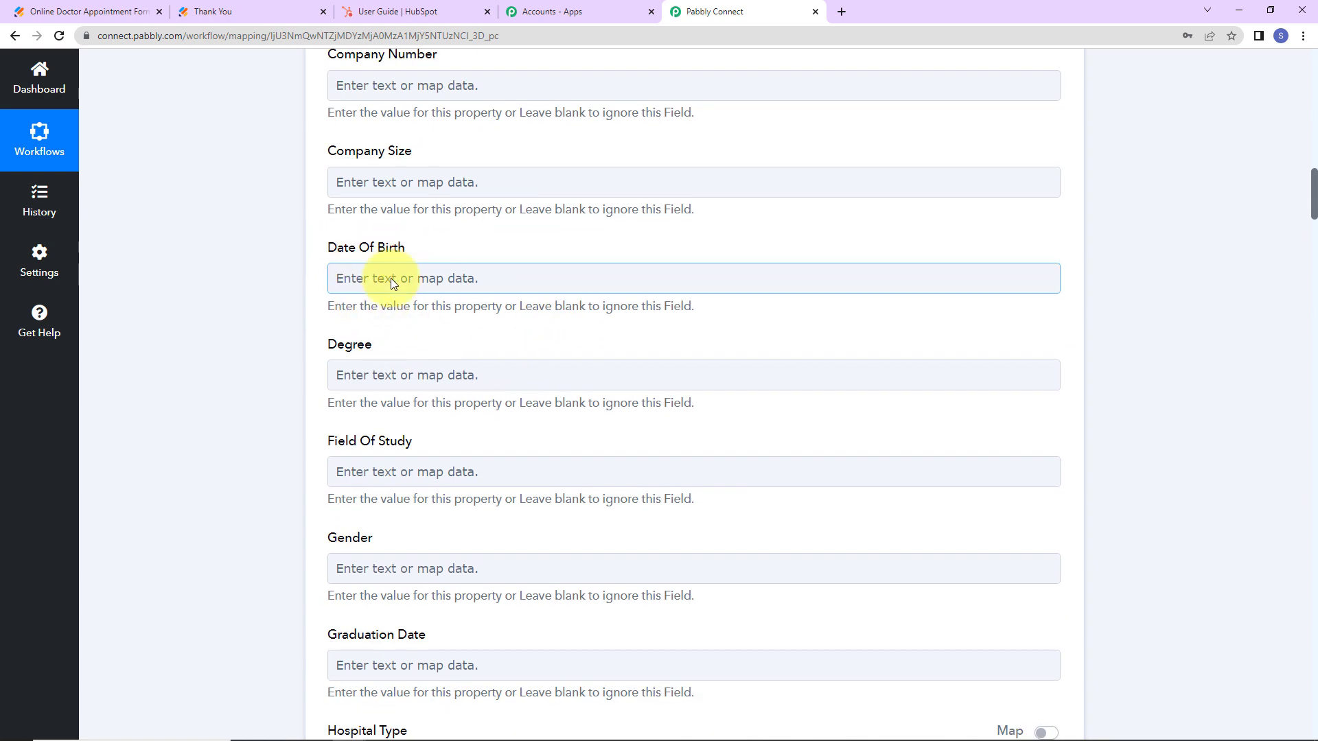
click(390, 279)
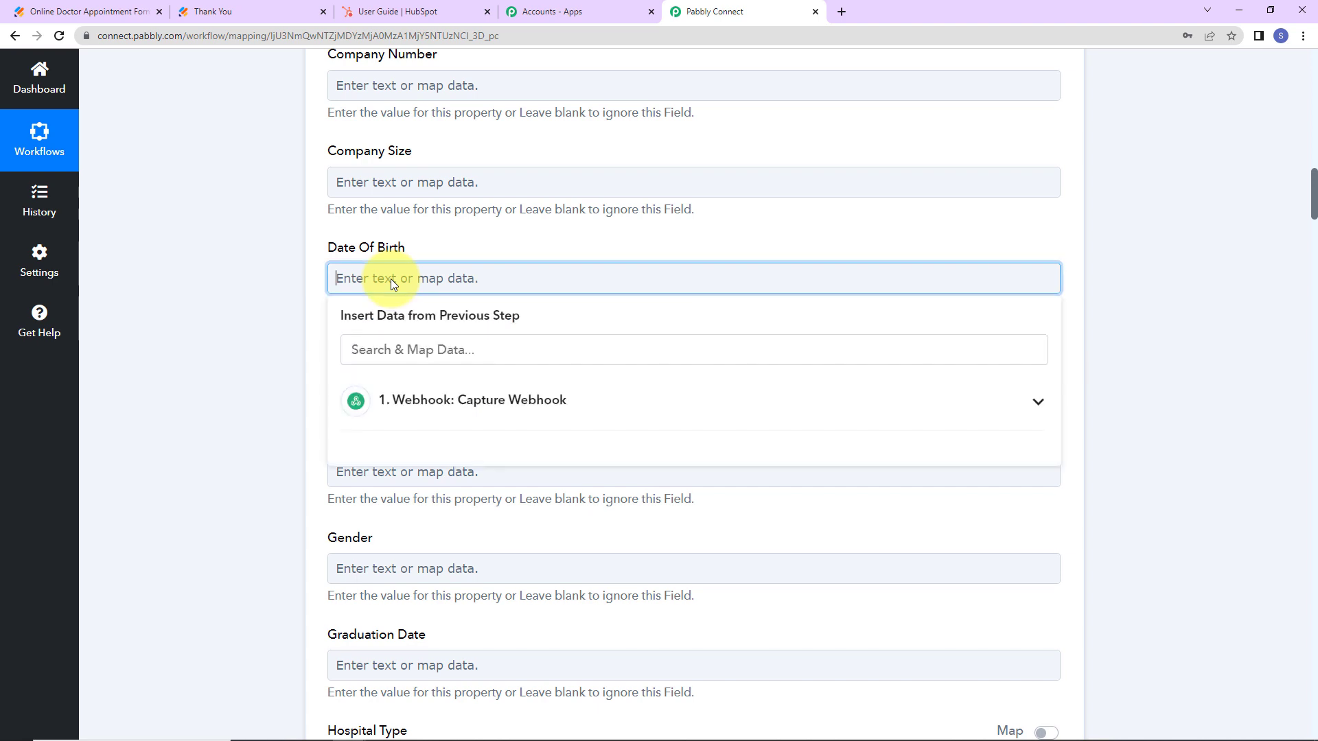
click(415, 409)
scroll(440, 480, down, 3)
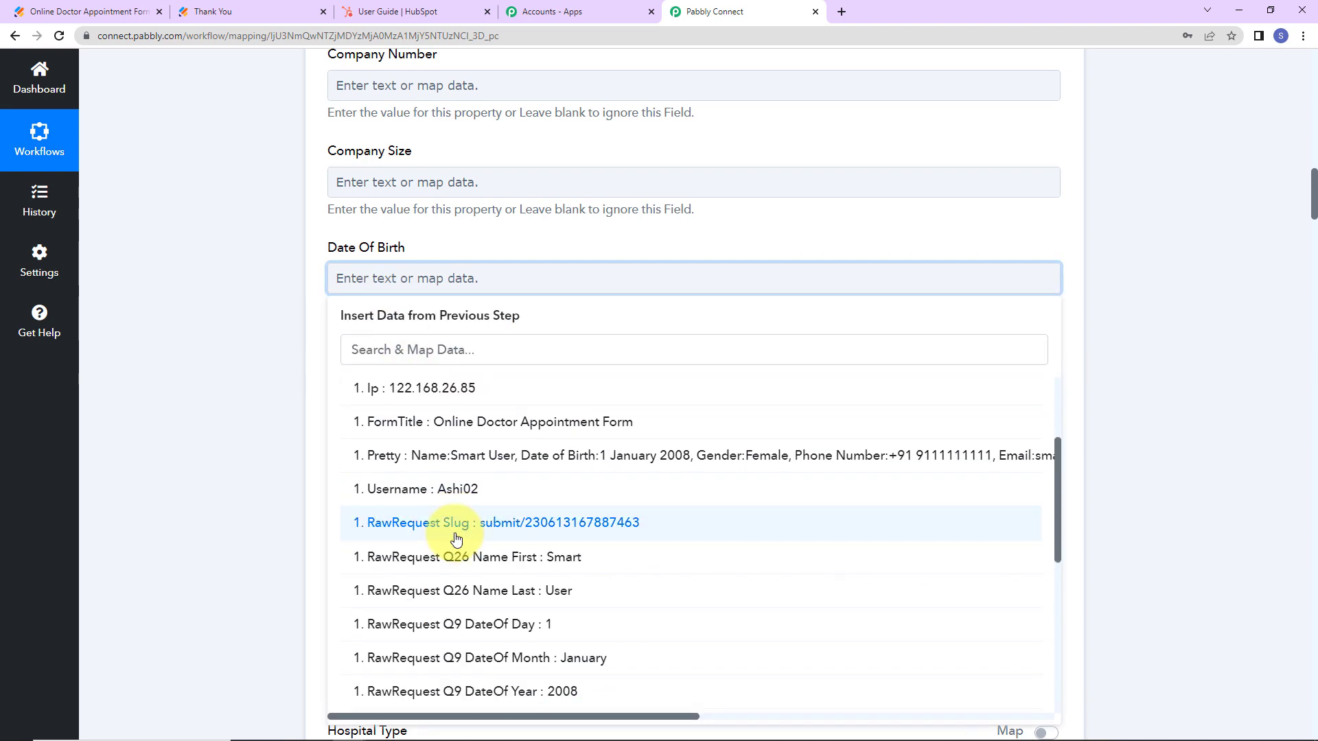
click(441, 623)
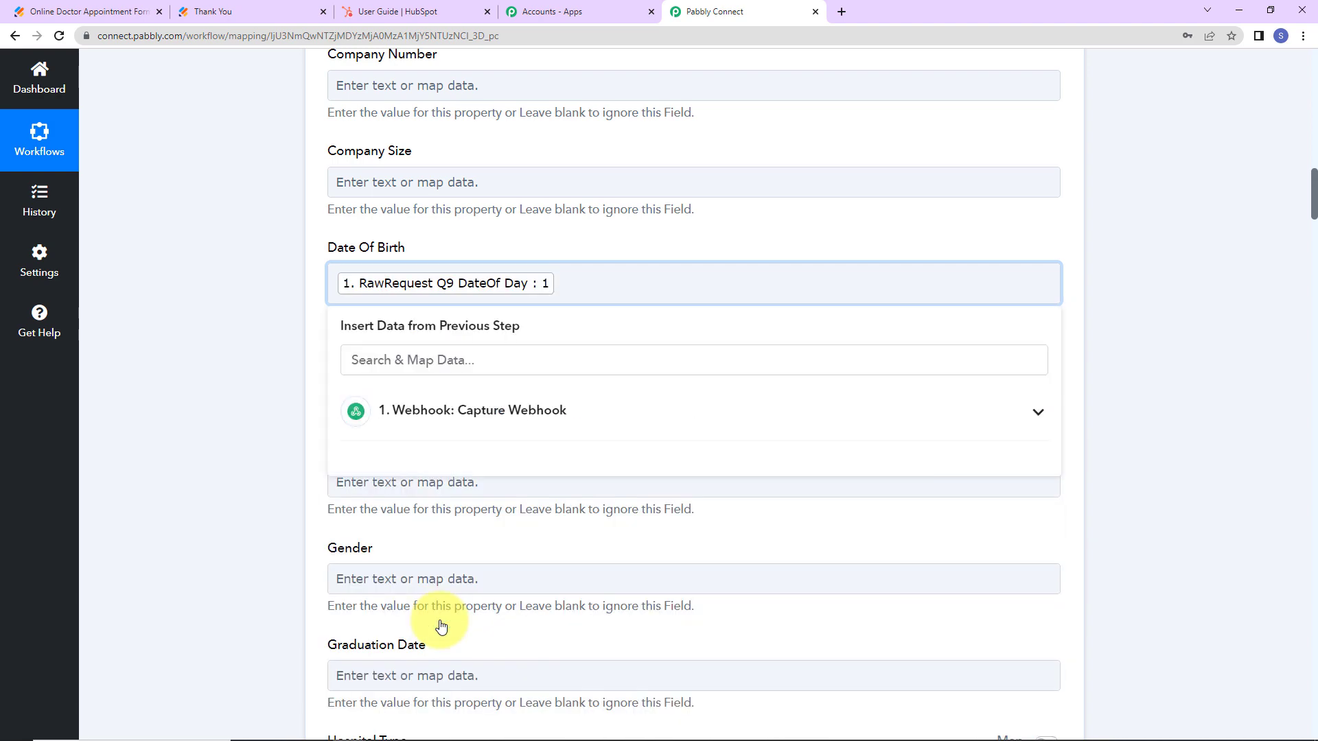
click(544, 415)
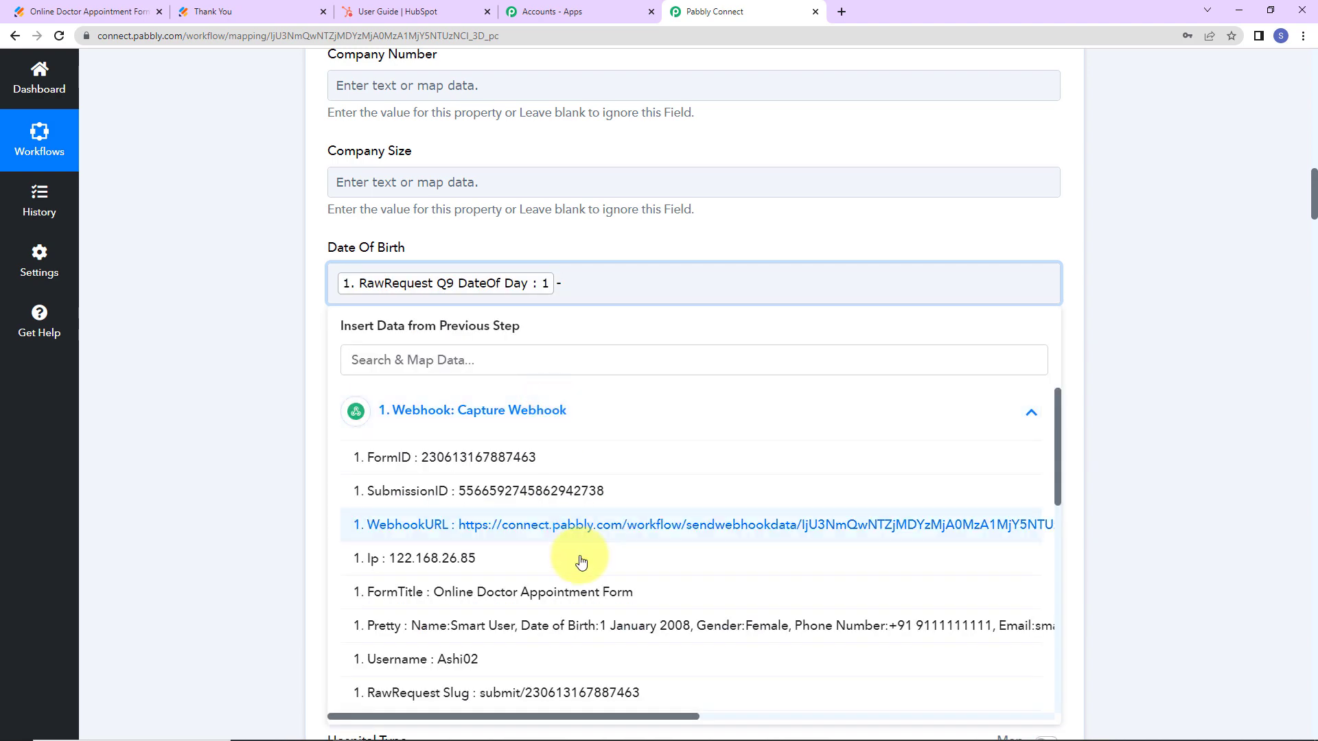
scroll(580, 569, down, 2)
click(555, 669)
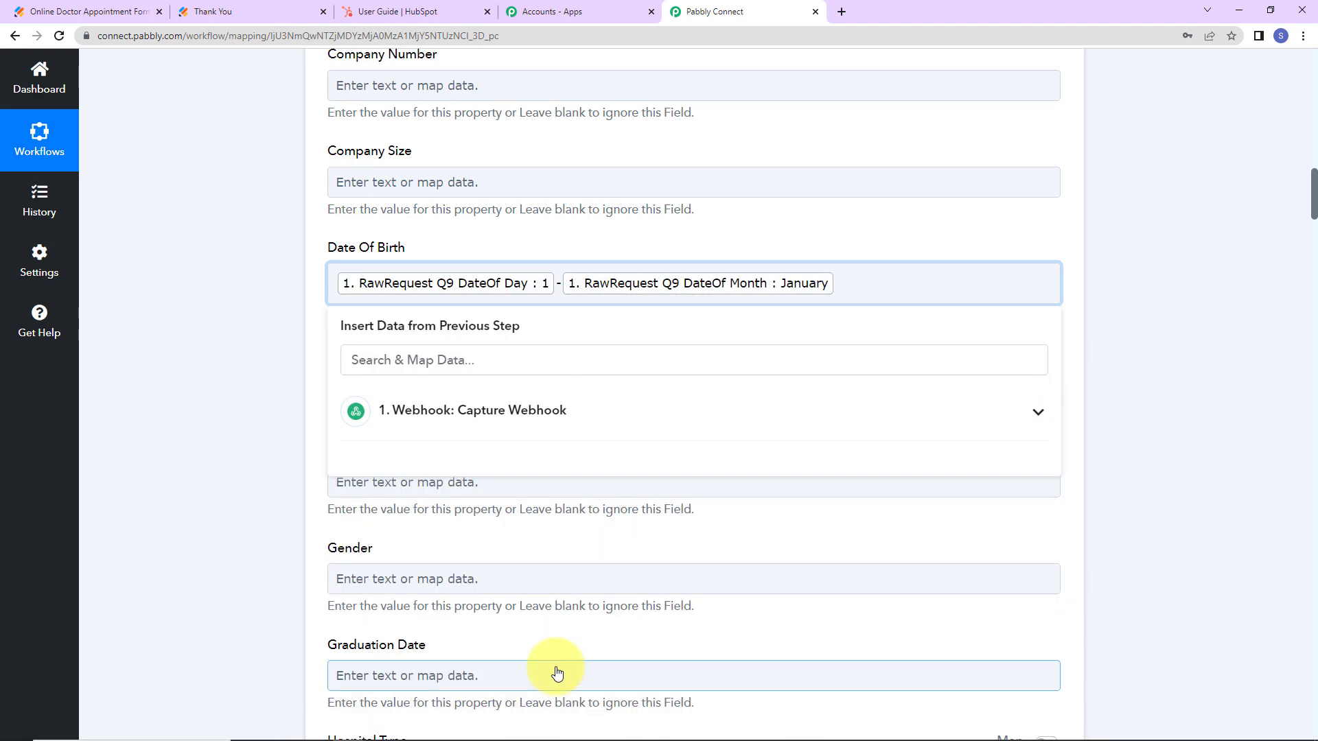
click(588, 415)
scroll(598, 521, down, 2)
click(598, 541)
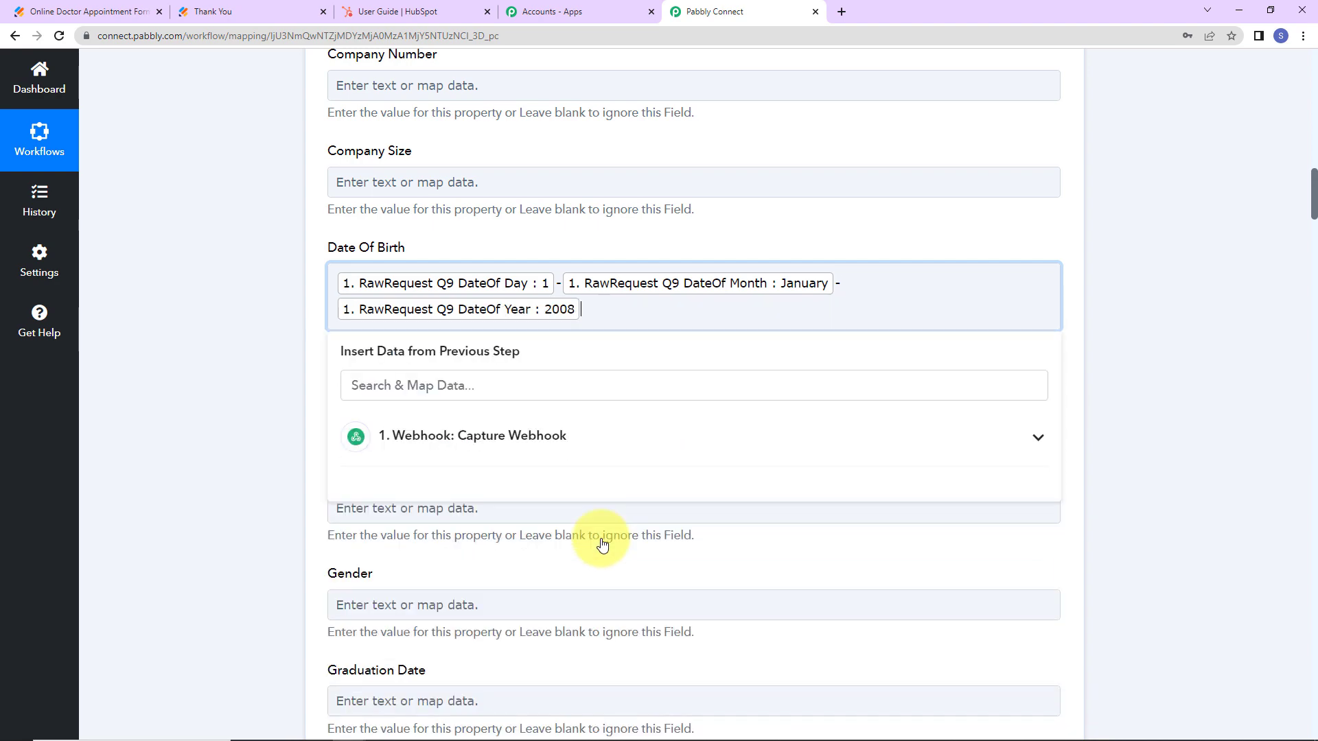
click(290, 410)
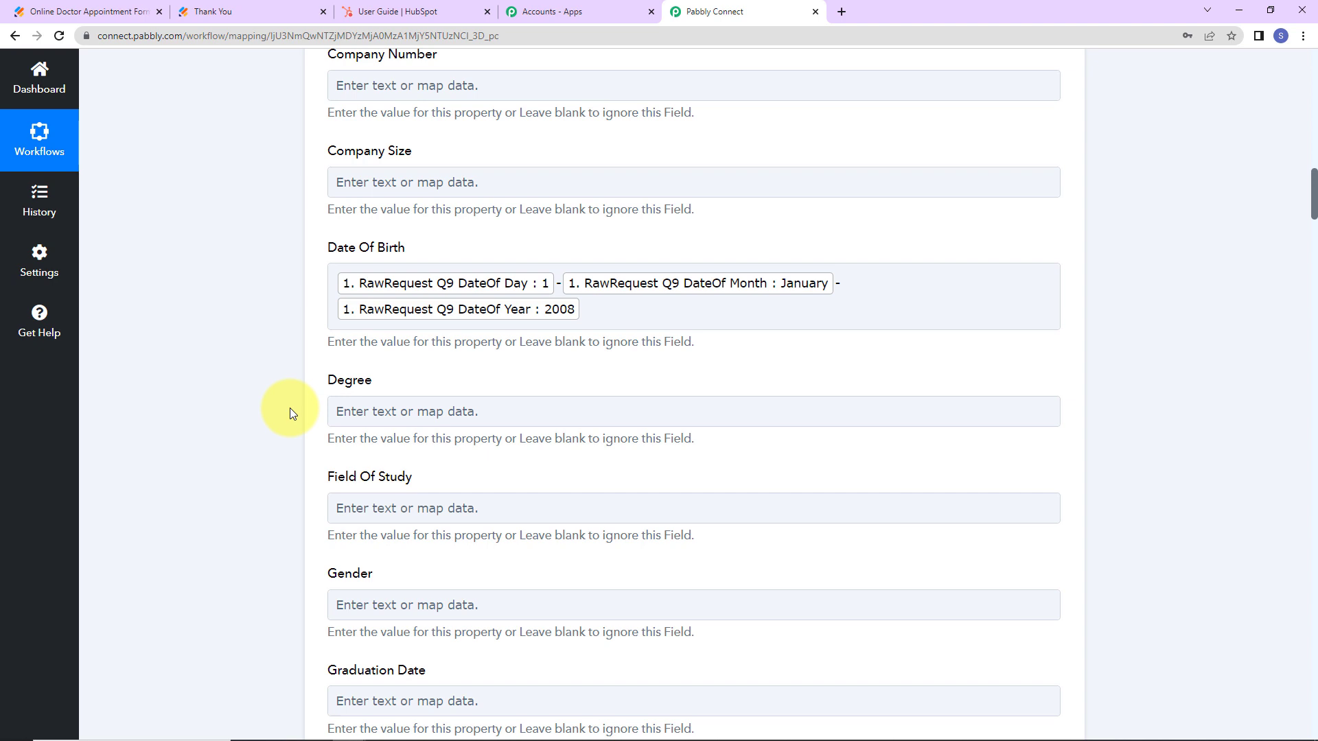
Map the Gender field to the form's gender answer.
scroll(230, 453, down, 2)
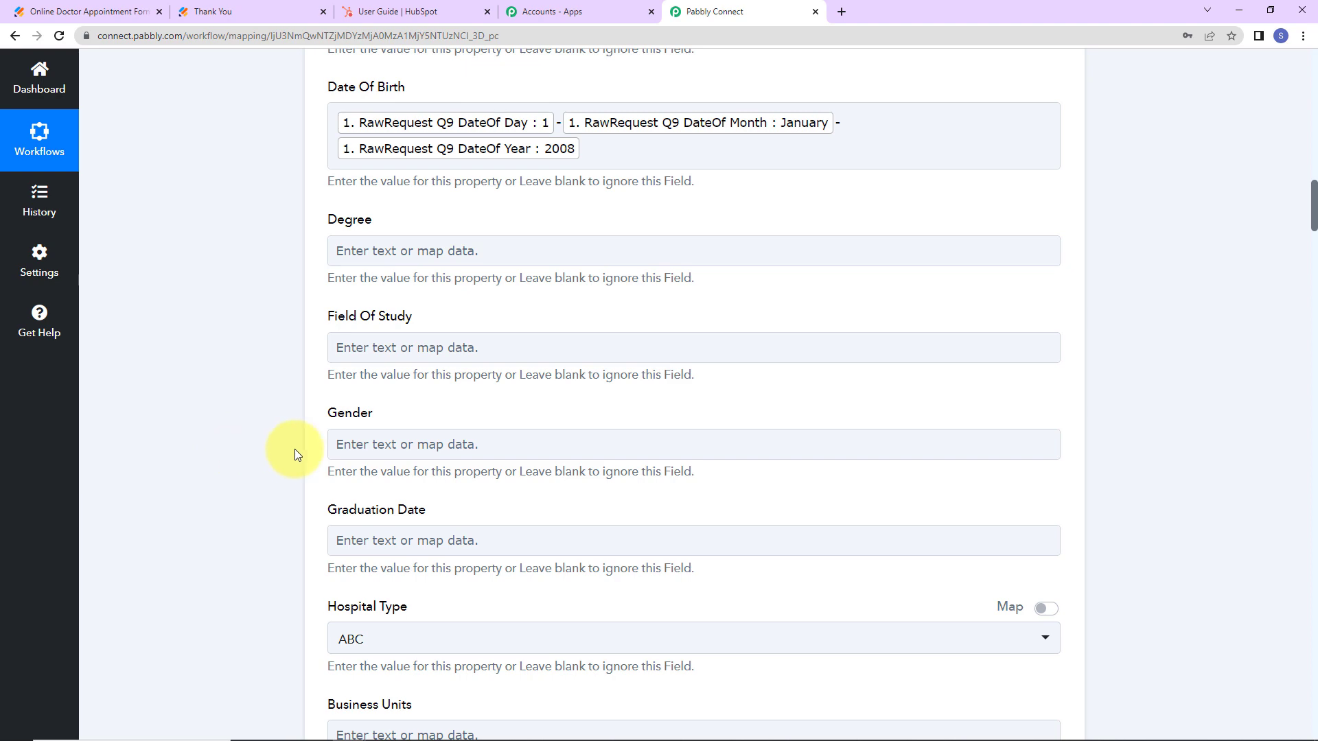
click(343, 445)
scroll(411, 473, down, 2)
click(481, 422)
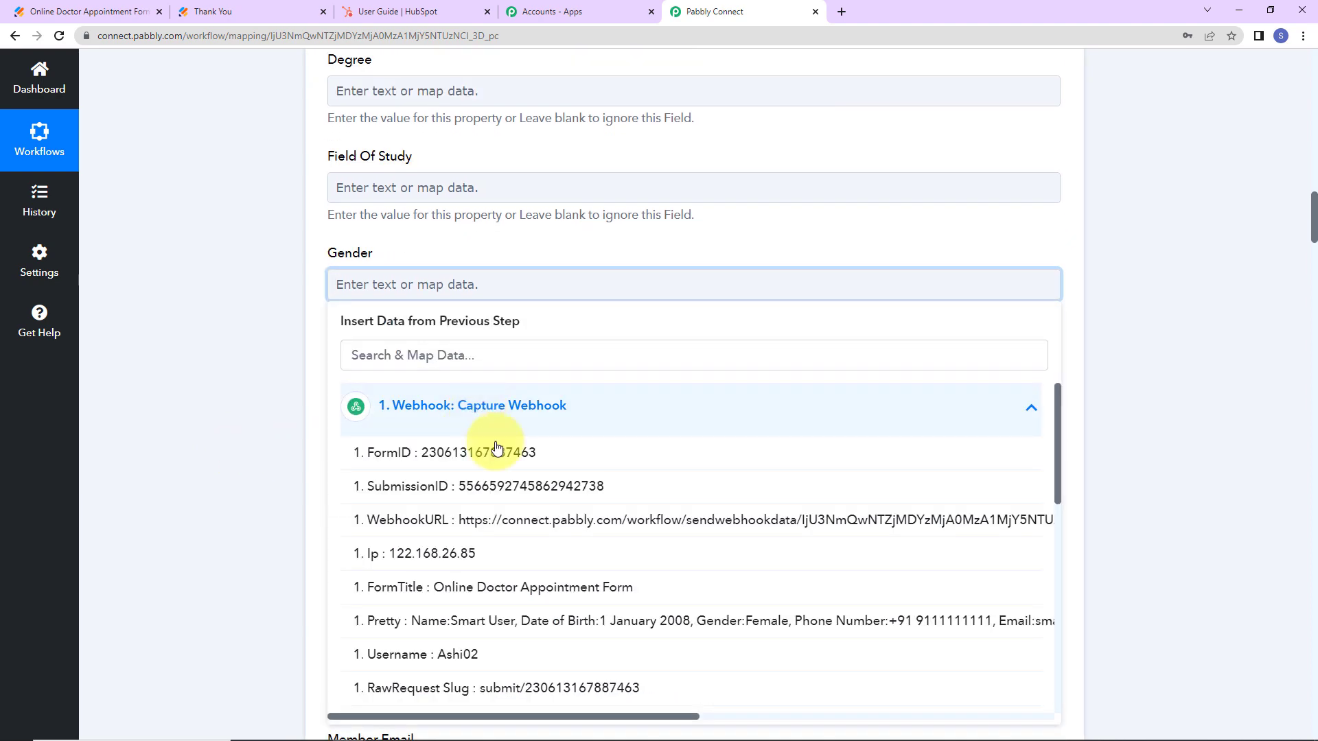
scroll(583, 529, down, 5)
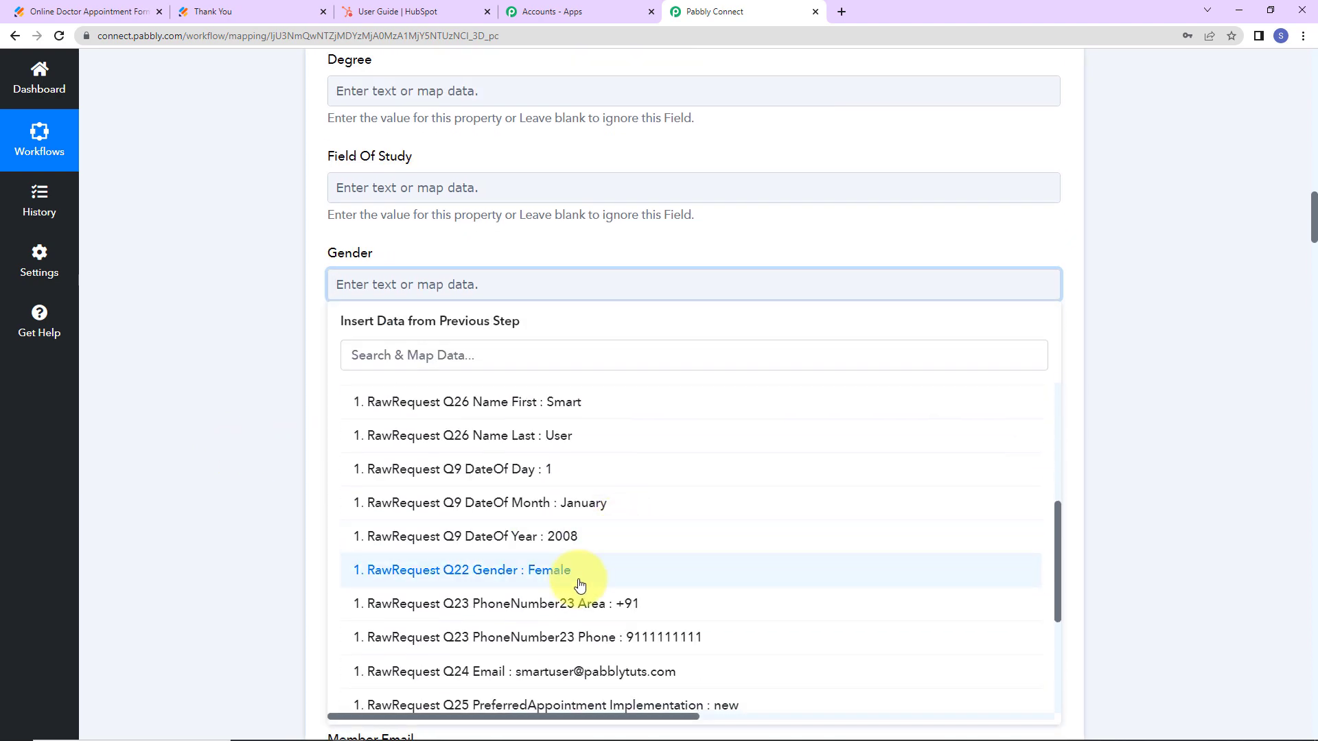
click(580, 585)
click(187, 404)
Map First Name to the submitted first name from the webhook data.
scroll(187, 403, down, 4)
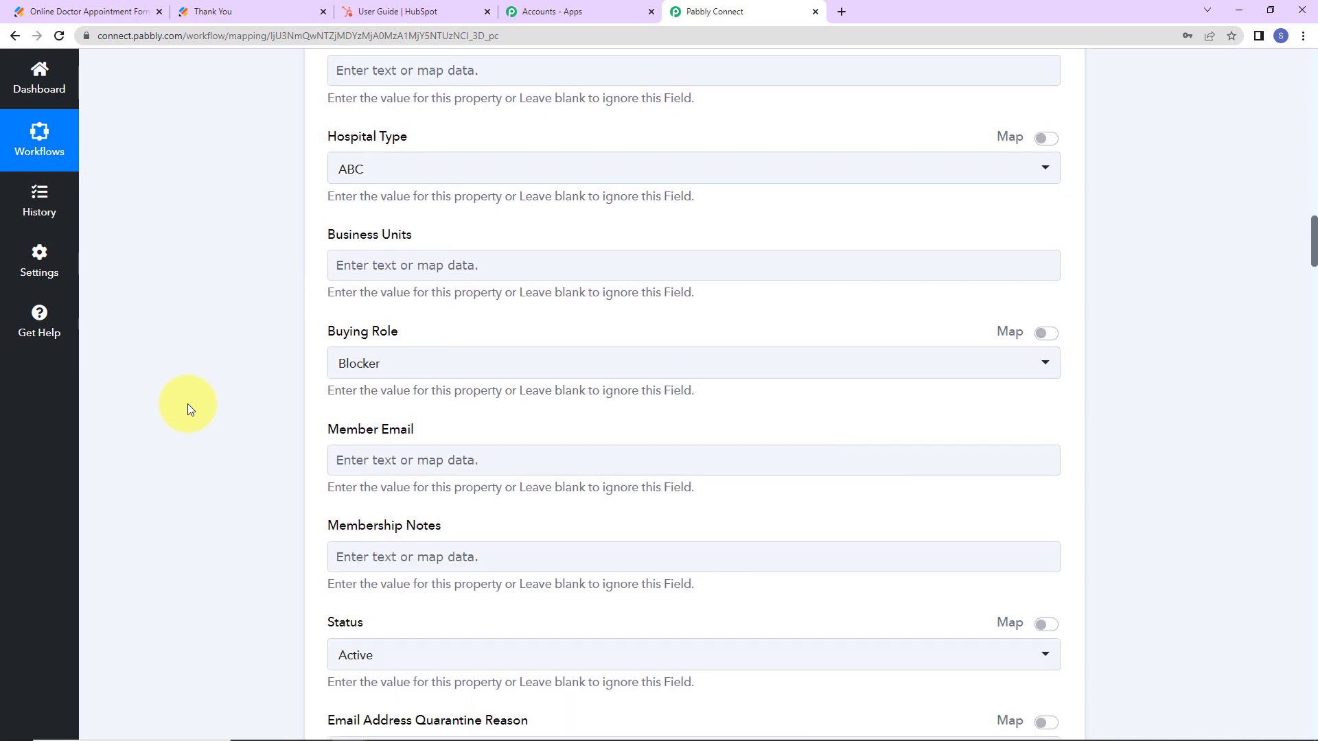
scroll(188, 403, down, 6)
scroll(188, 404, down, 2)
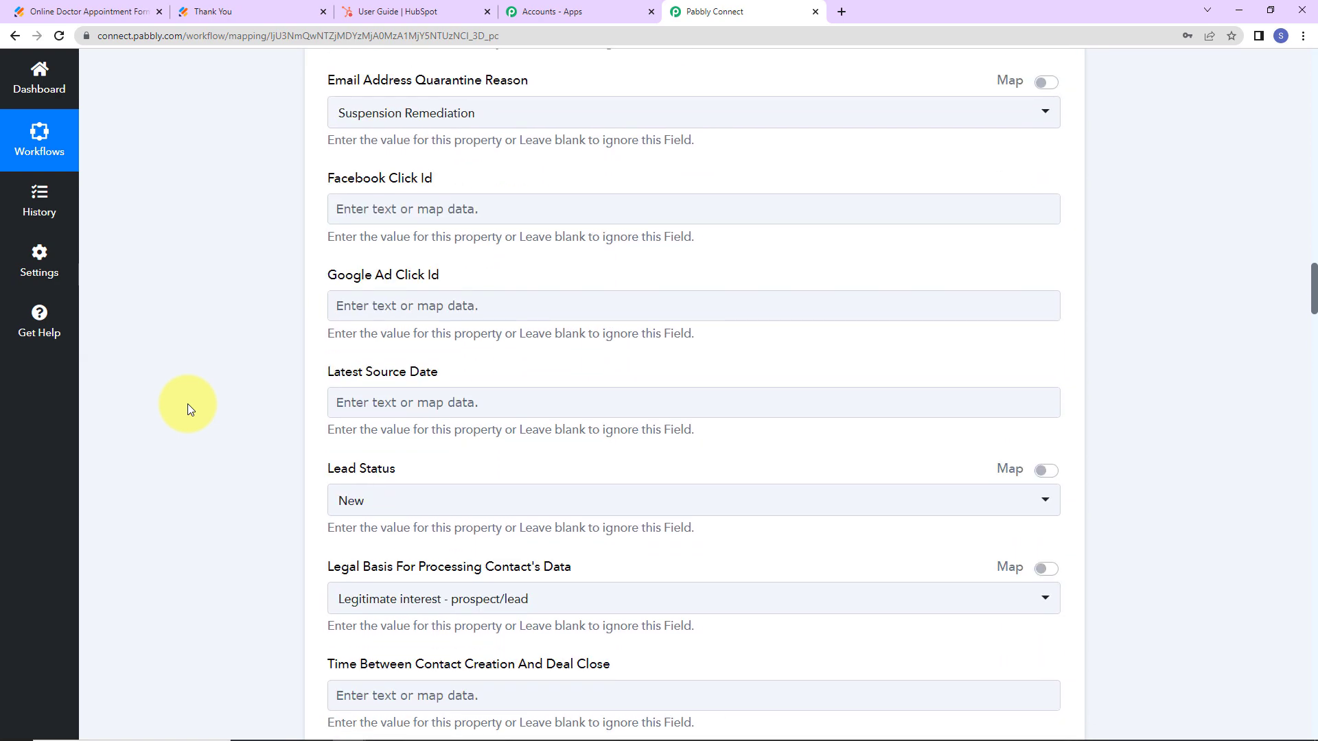
scroll(187, 404, down, 9)
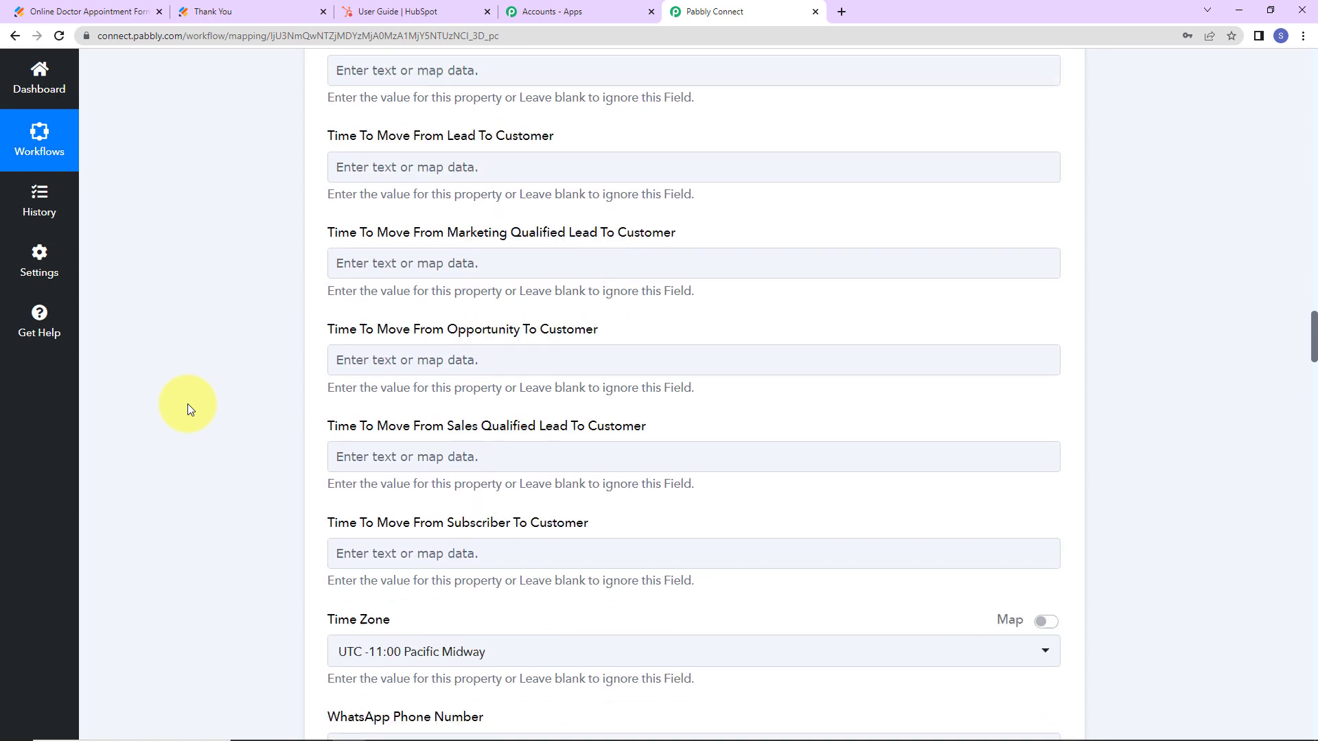
scroll(187, 404, down, 15)
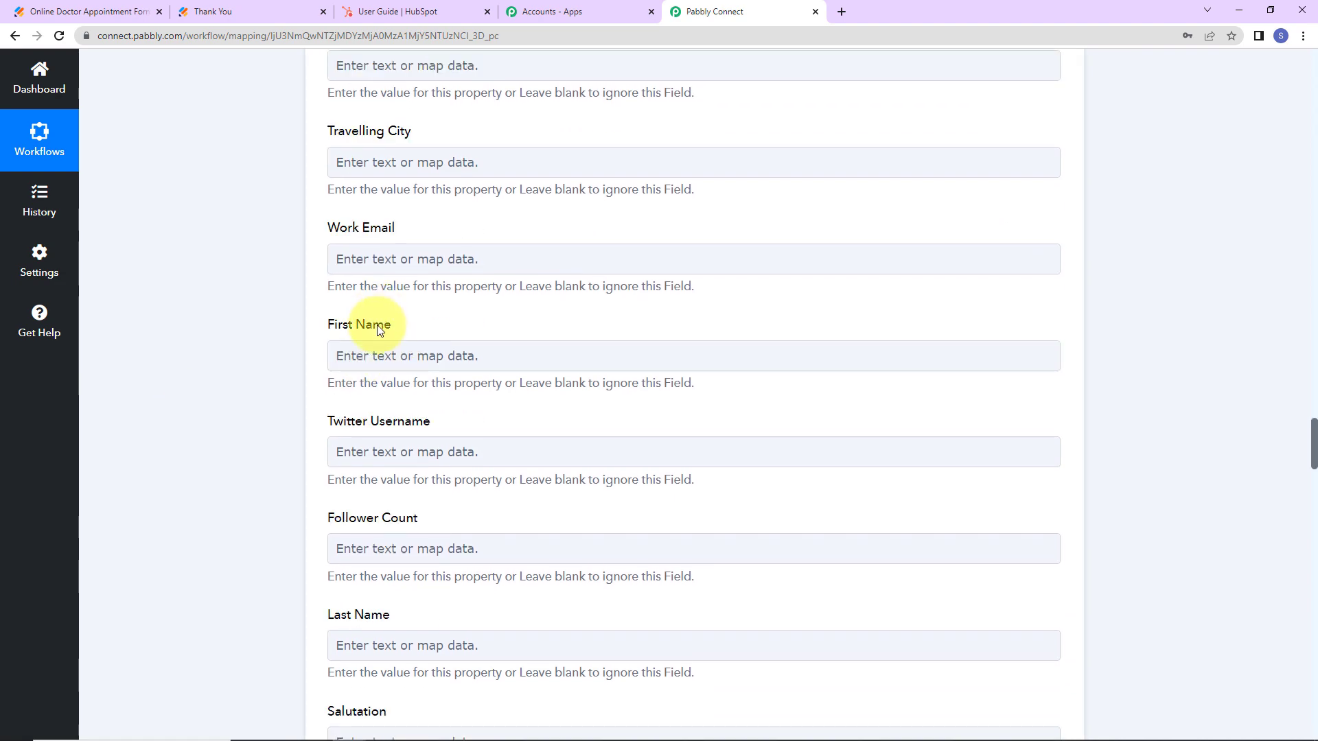
click(377, 355)
click(415, 488)
scroll(857, 542, down, 2)
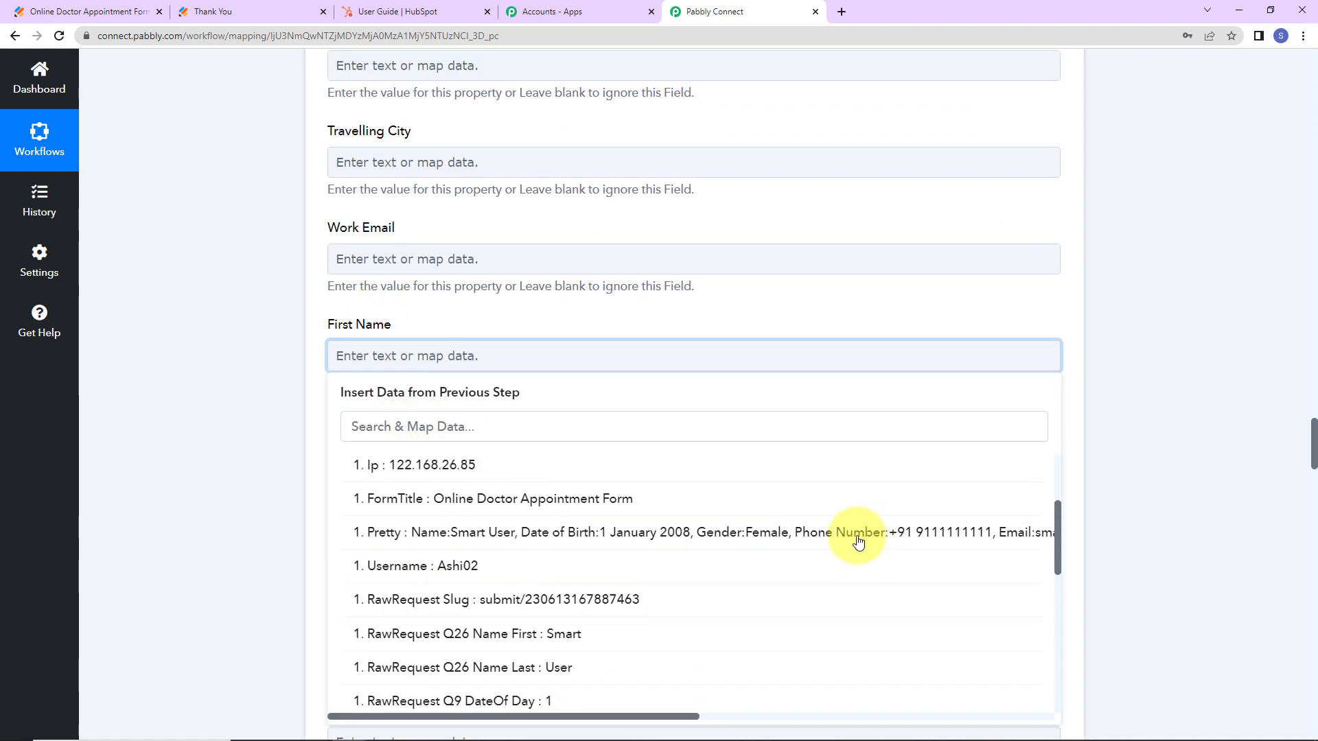
click(524, 632)
click(176, 430)
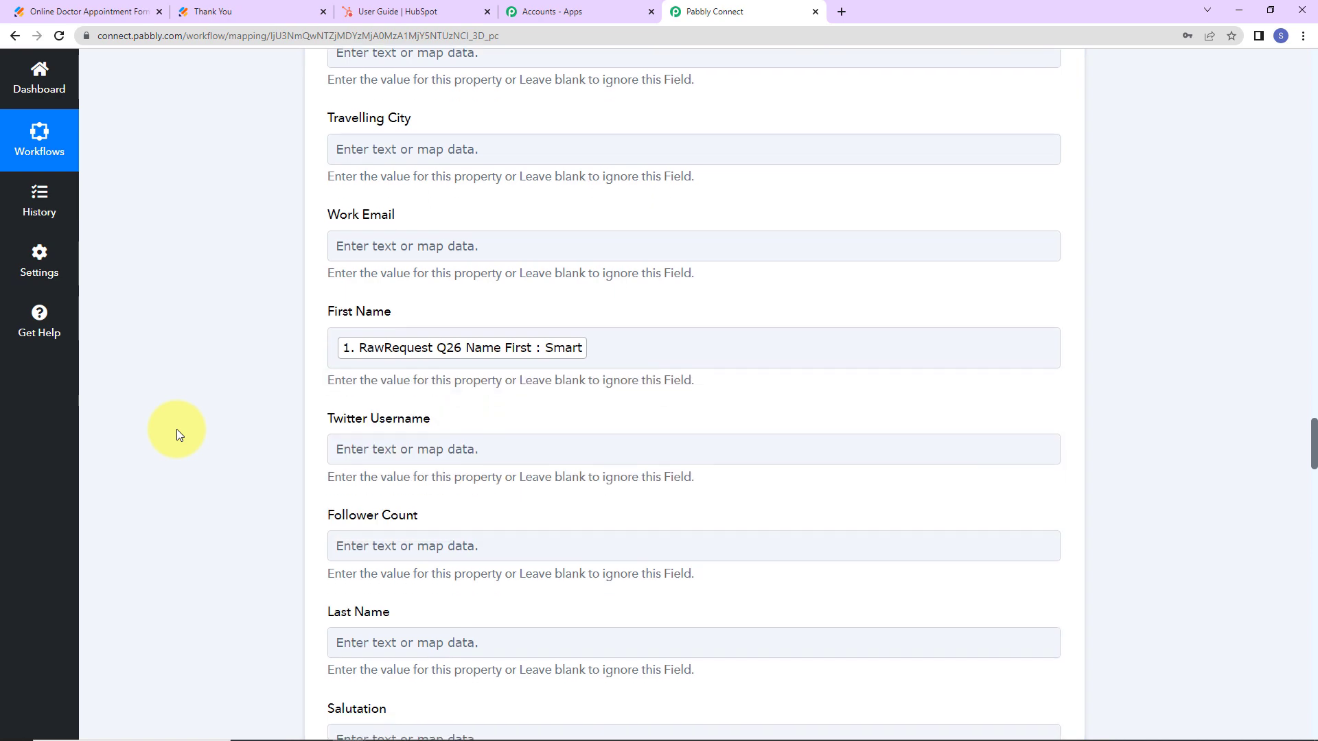
Map Last Name to the submitted last name from the webhook data.
scroll(175, 430, down, 2)
click(342, 494)
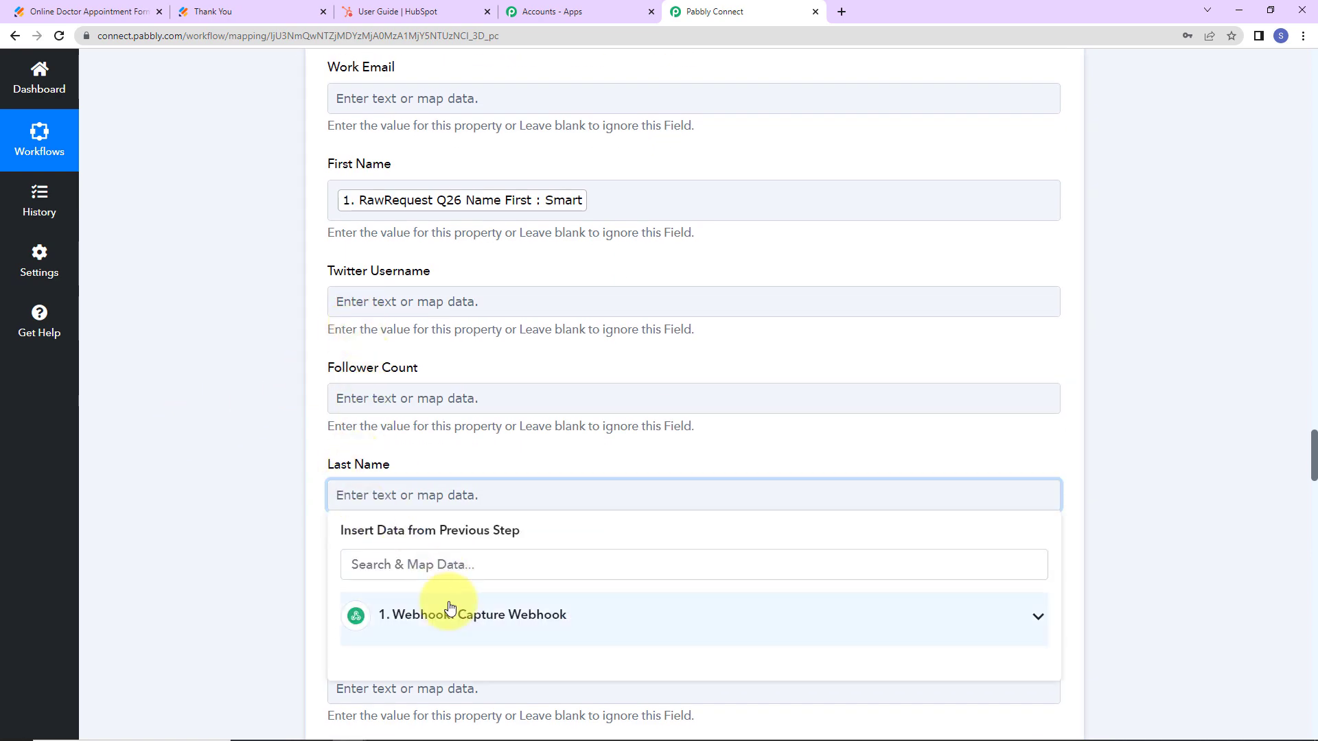
click(450, 613)
scroll(755, 638, down, 5)
click(437, 641)
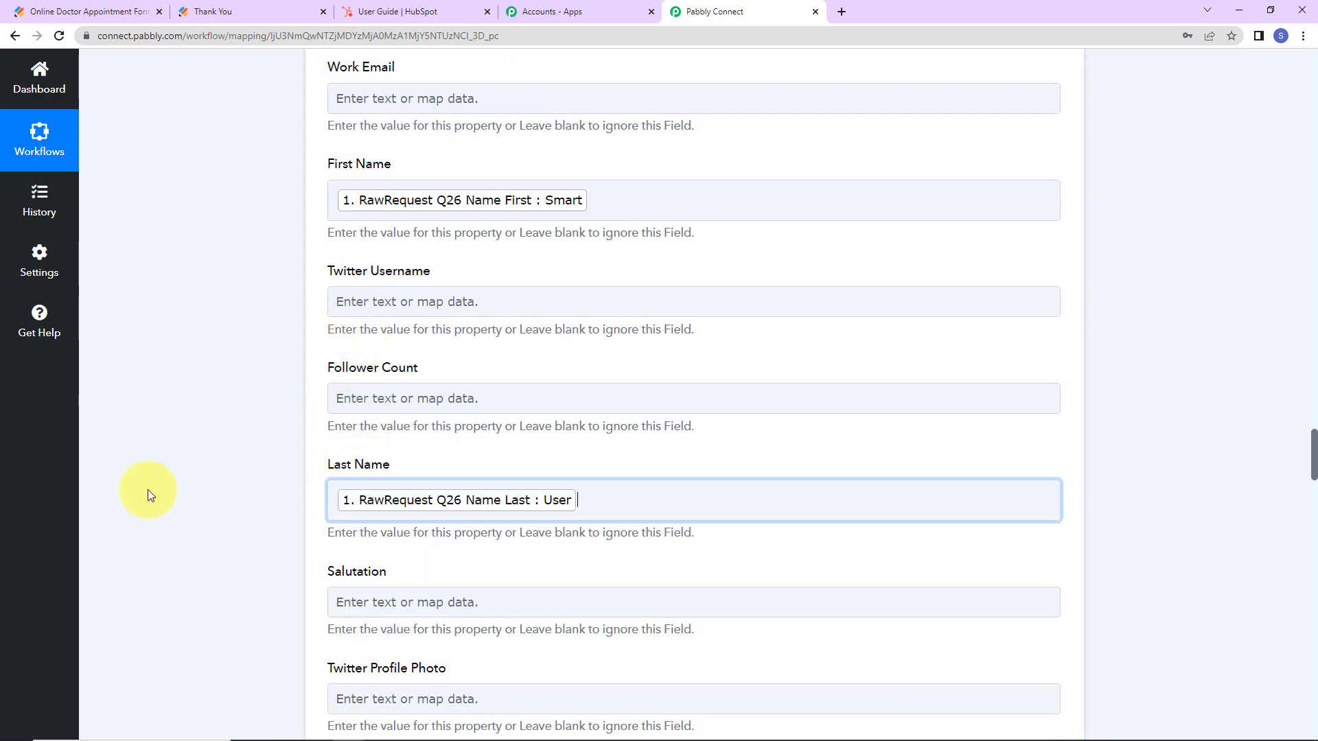
Search the webhook data for 'email' and map it into the Email field.
scroll(145, 467, down, 7)
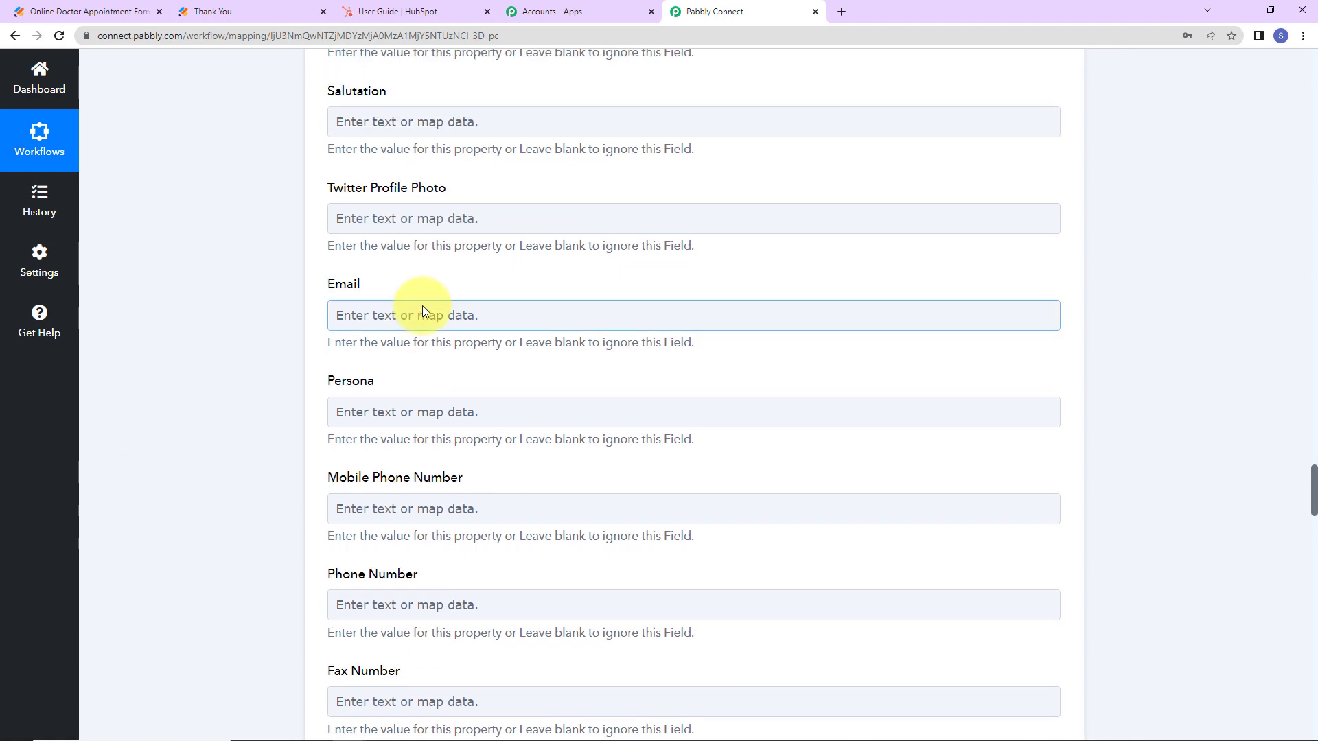
click(422, 310)
click(500, 443)
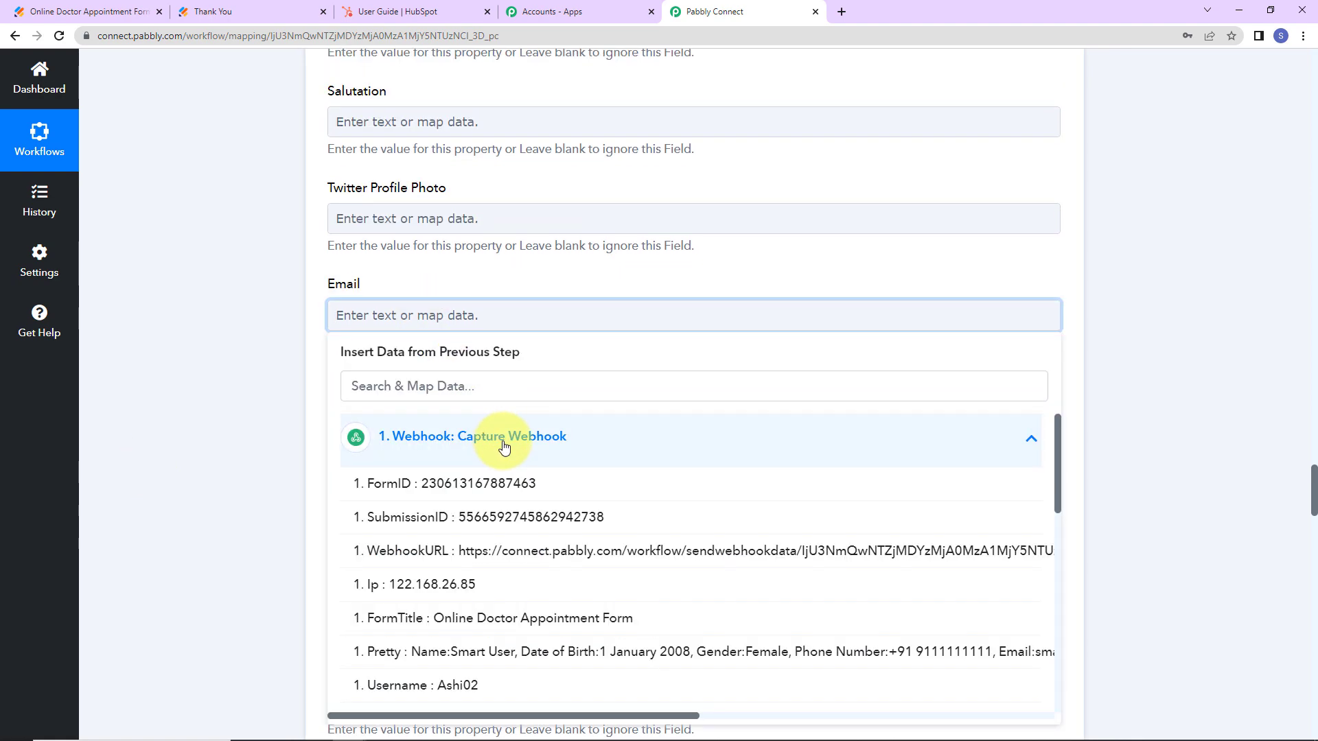
click(514, 388)
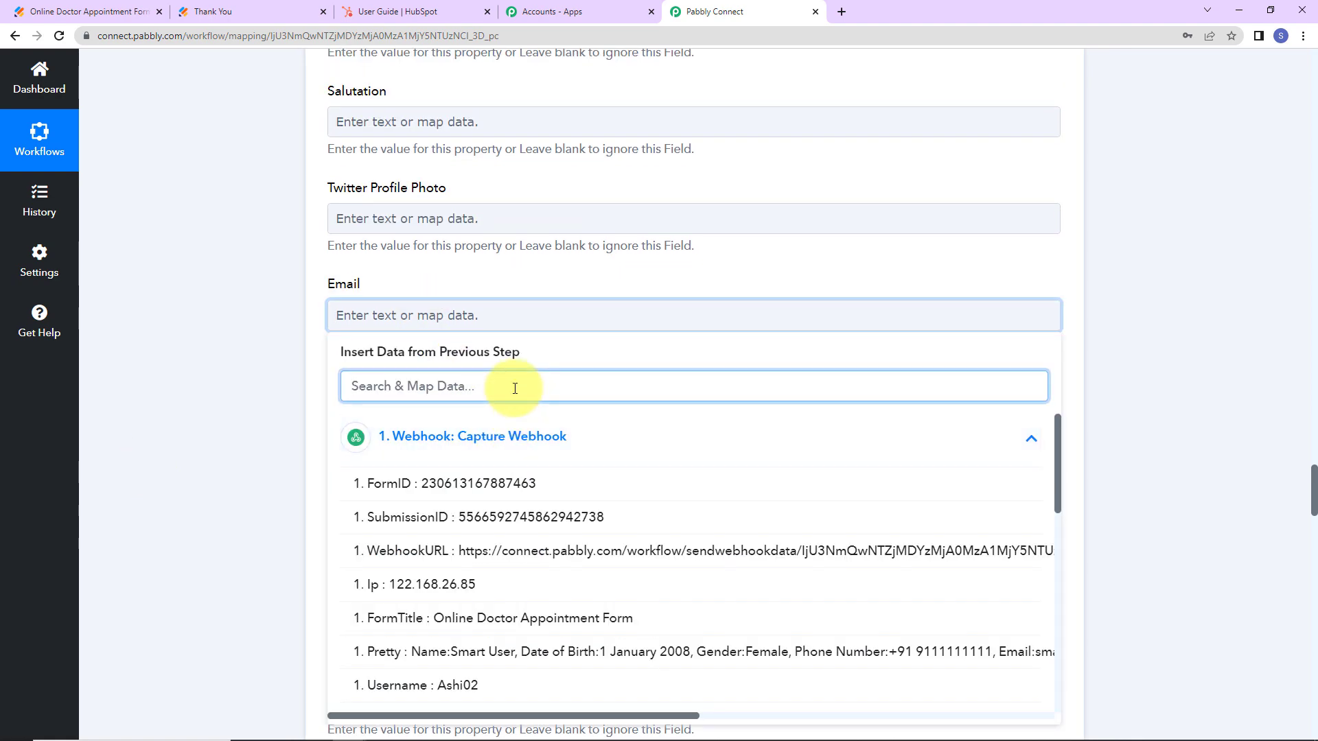
text(email)
click(550, 515)
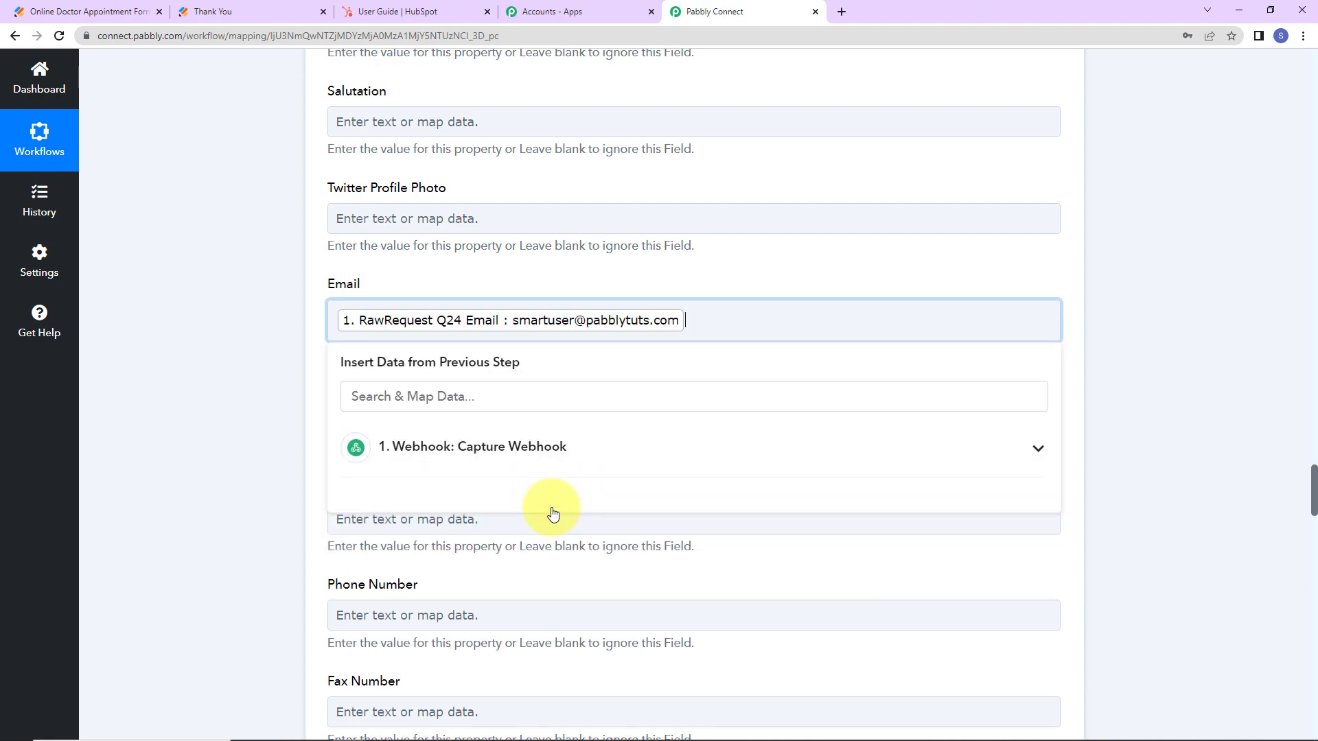
click(269, 440)
Map Phone Number to the area code followed by the submitted phone number.
scroll(269, 439, down, 4)
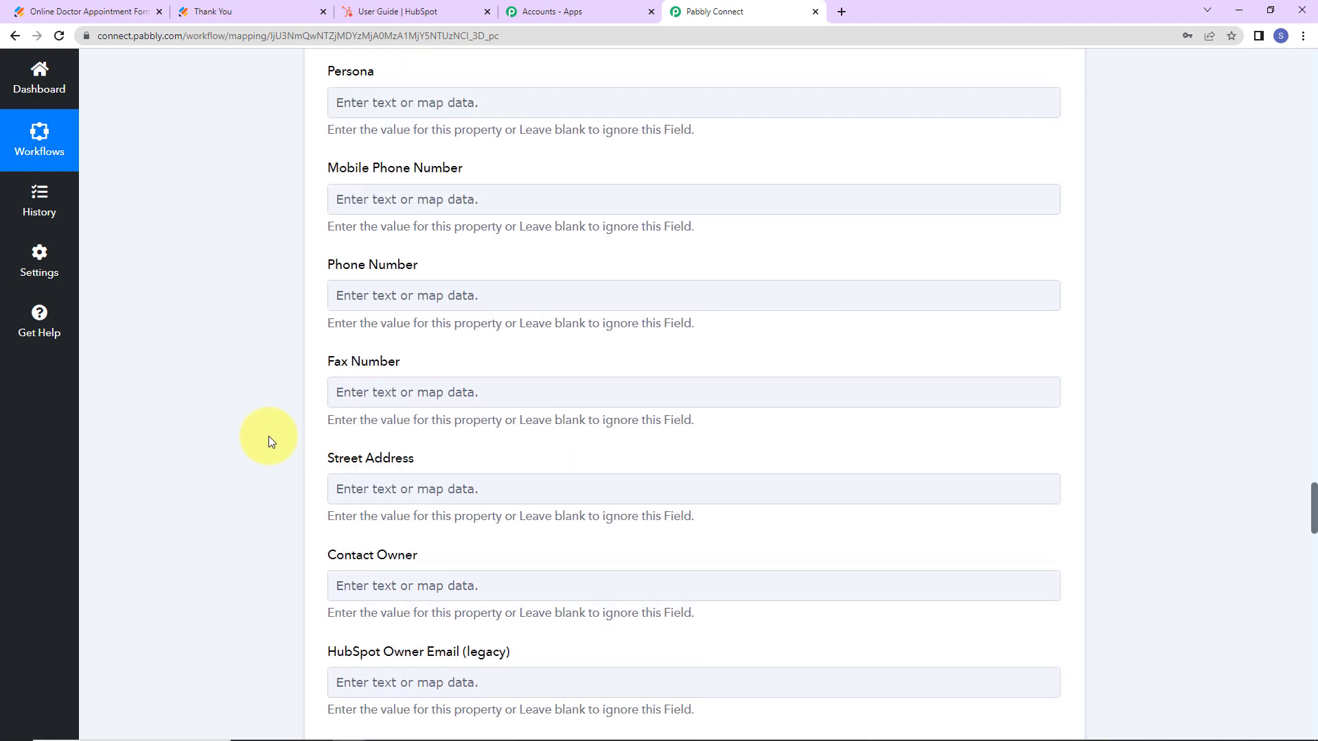
click(411, 298)
click(432, 413)
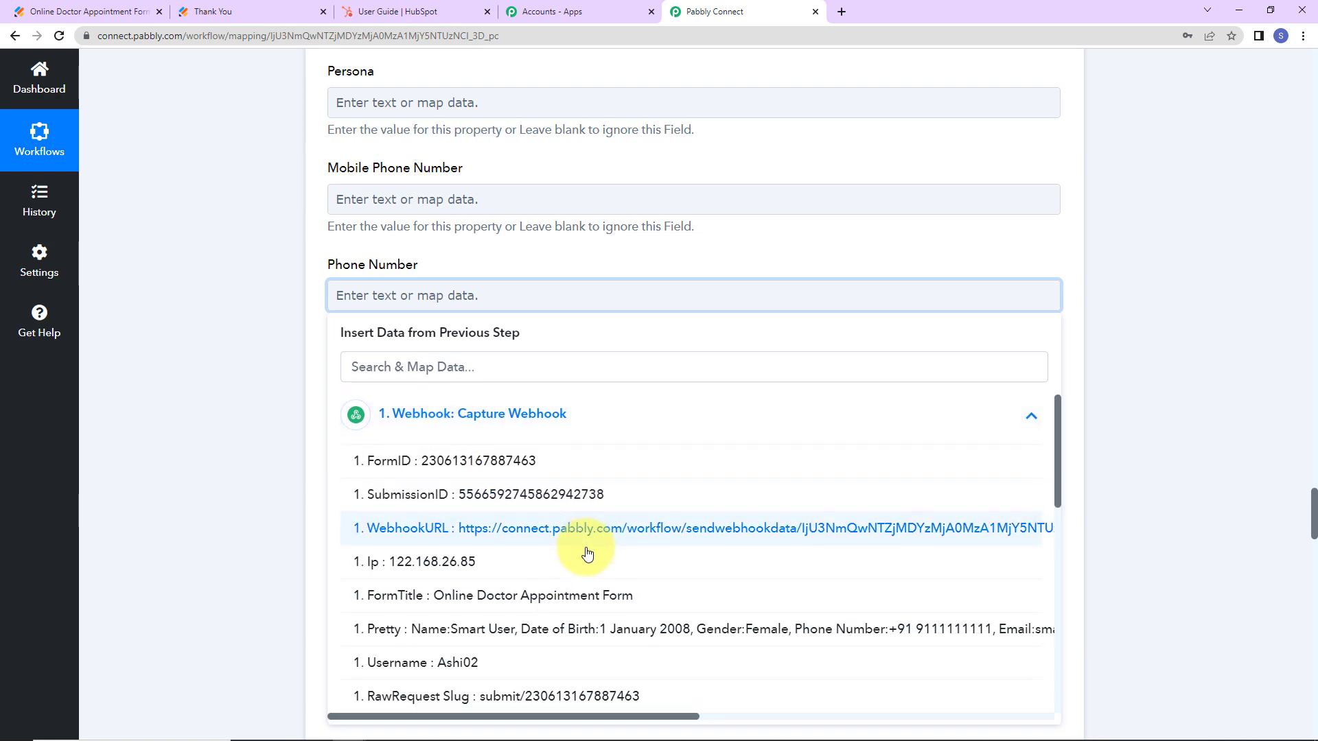
scroll(587, 553, down, 5)
click(552, 615)
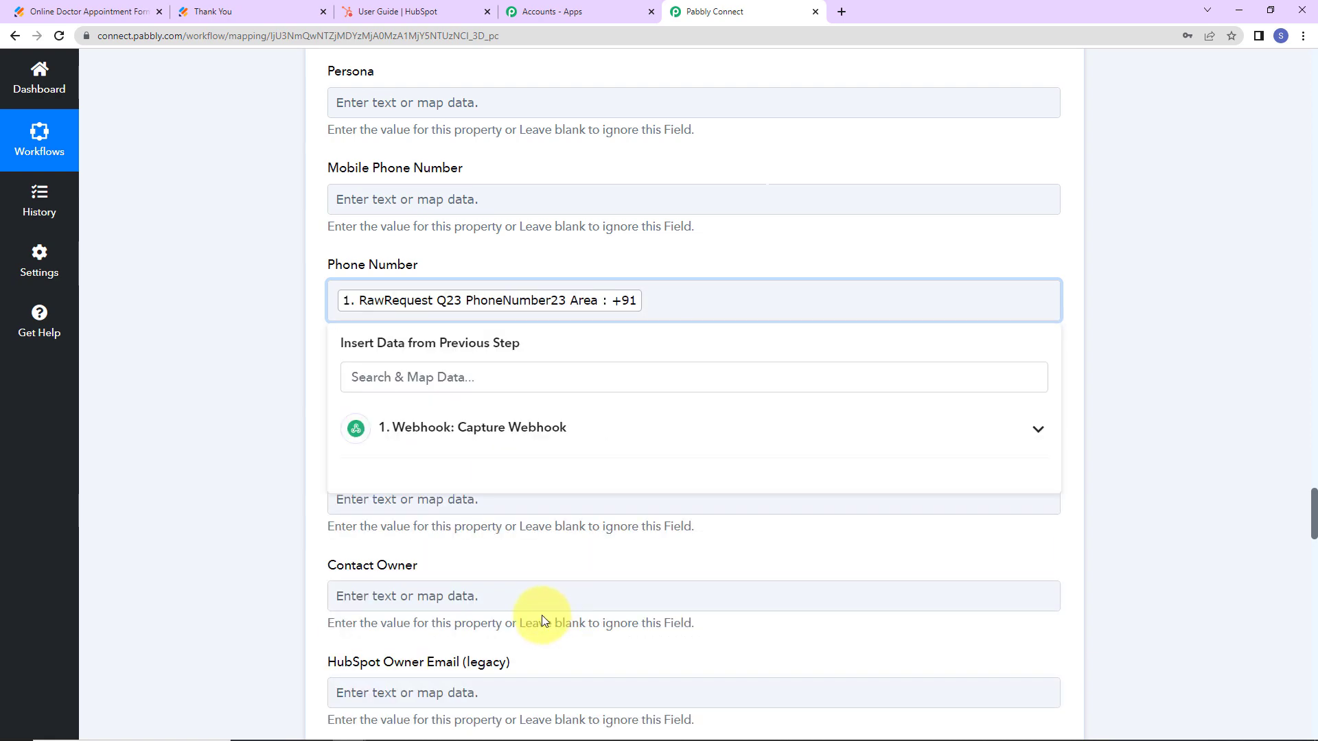
click(395, 428)
scroll(466, 638, down, 3)
scroll(487, 638, down, 5)
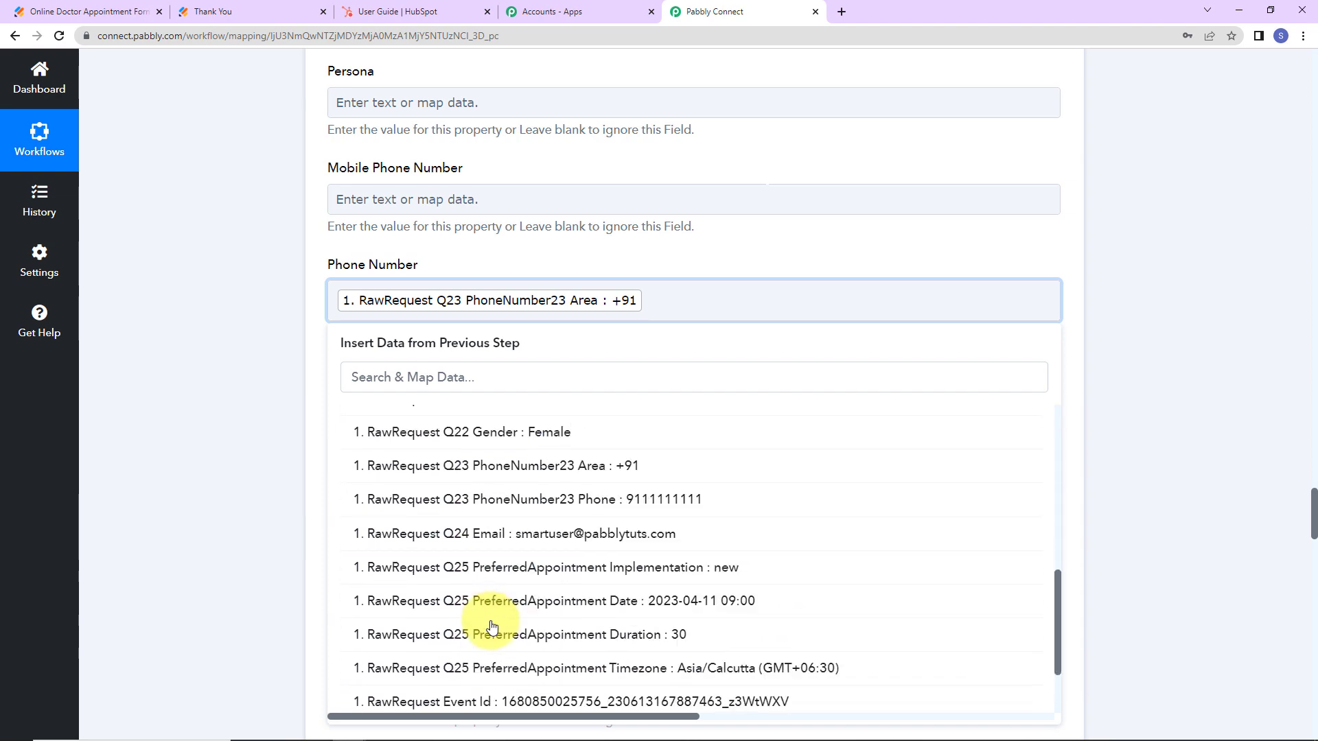
click(542, 495)
click(221, 402)
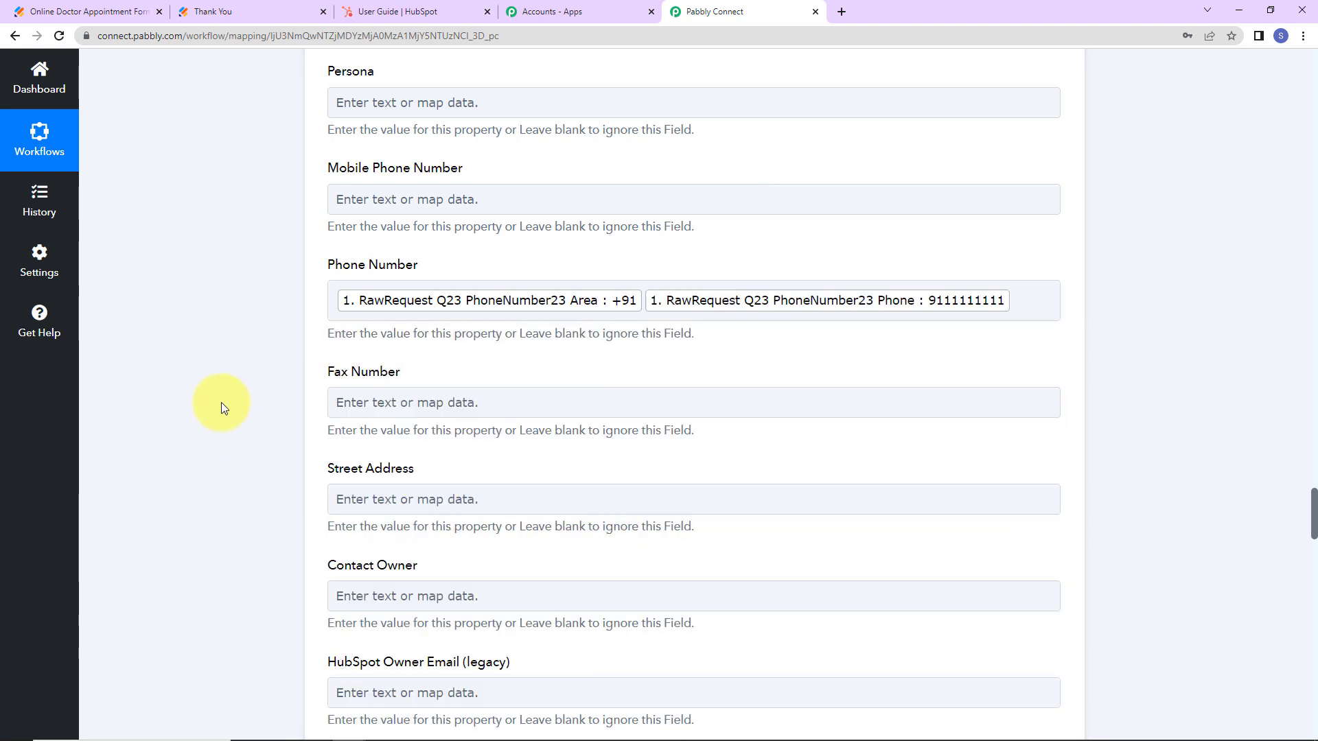
scroll(221, 402, down, 2)
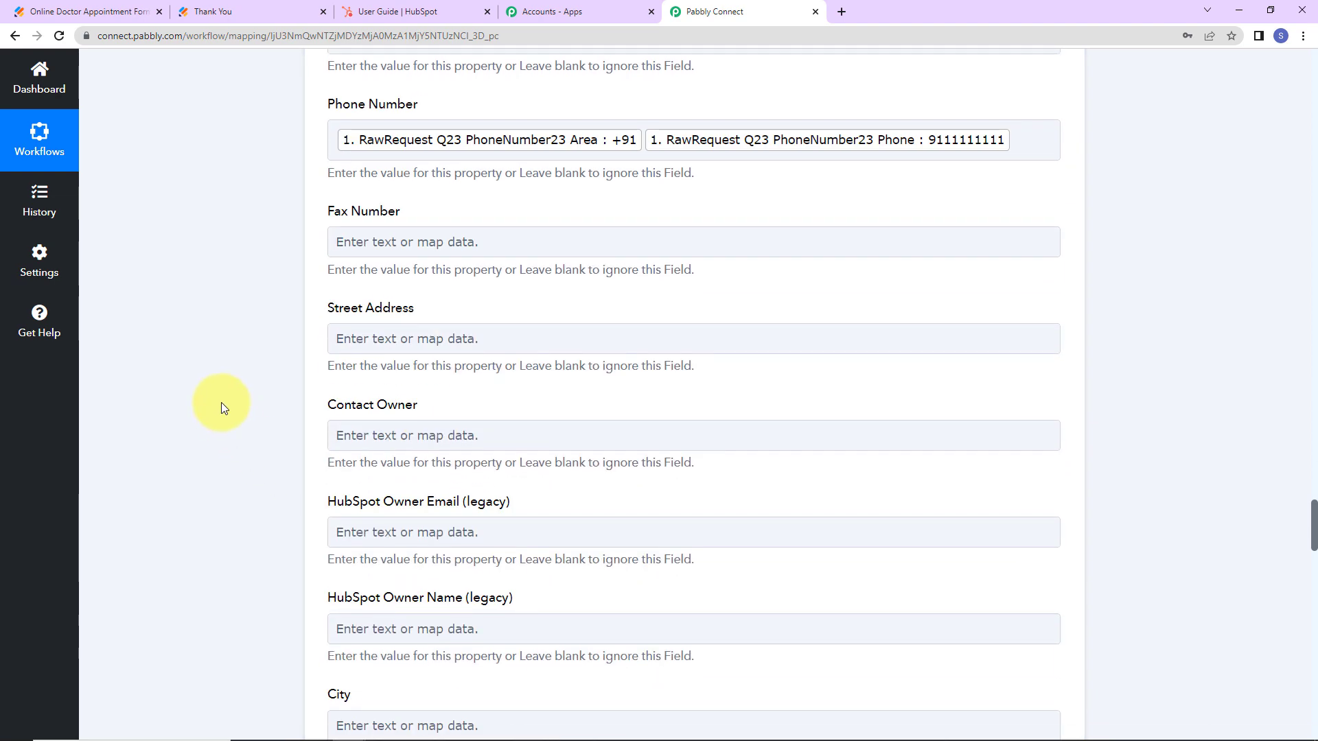
scroll(221, 402, down, 4)
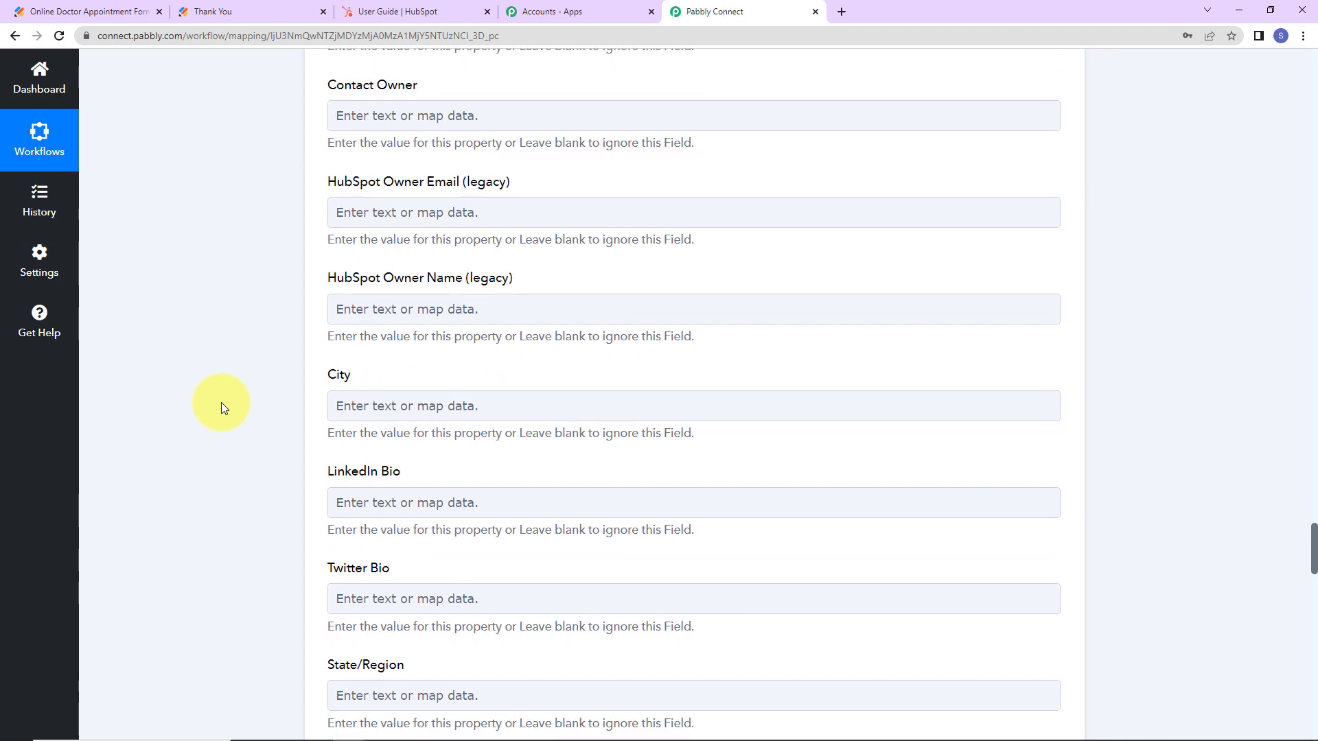
Save and test the HubSpot Create a Contact step, getting back contact Id 2451.
scroll(221, 402, down, 6)
scroll(221, 402, down, 20)
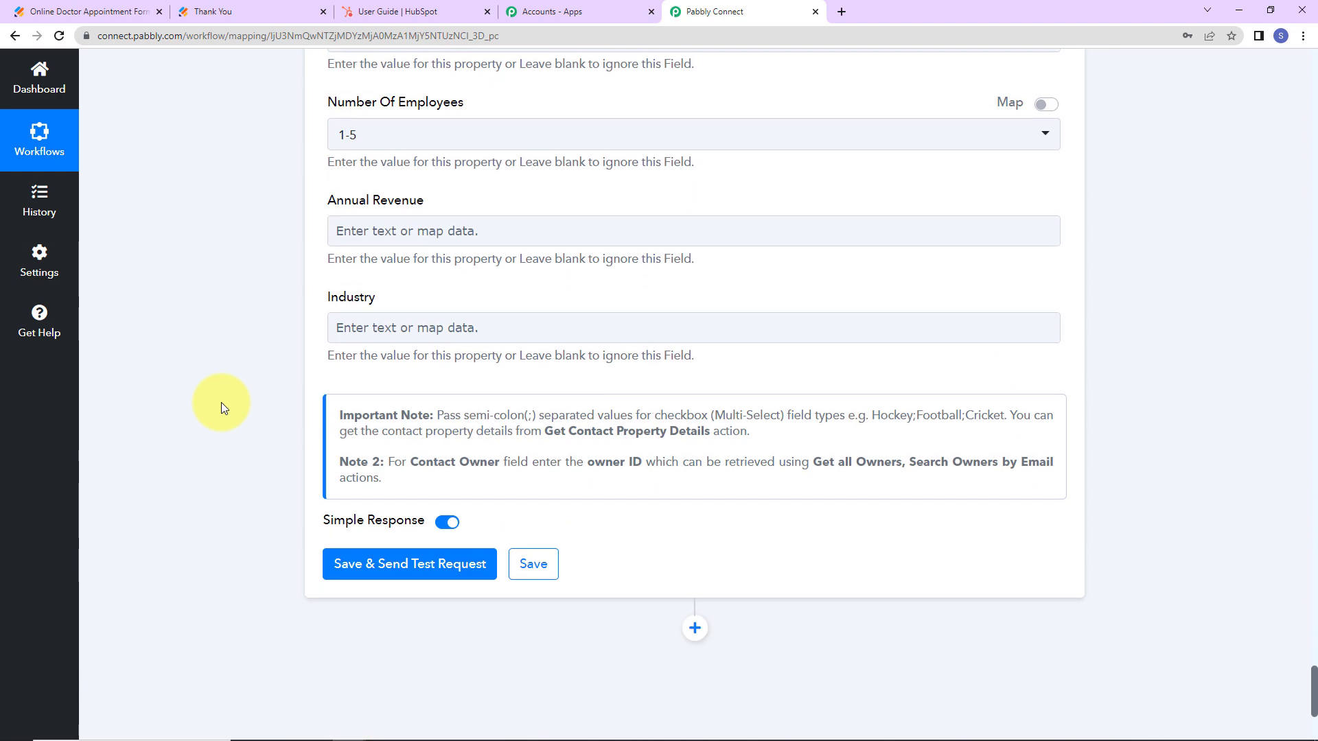
click(345, 570)
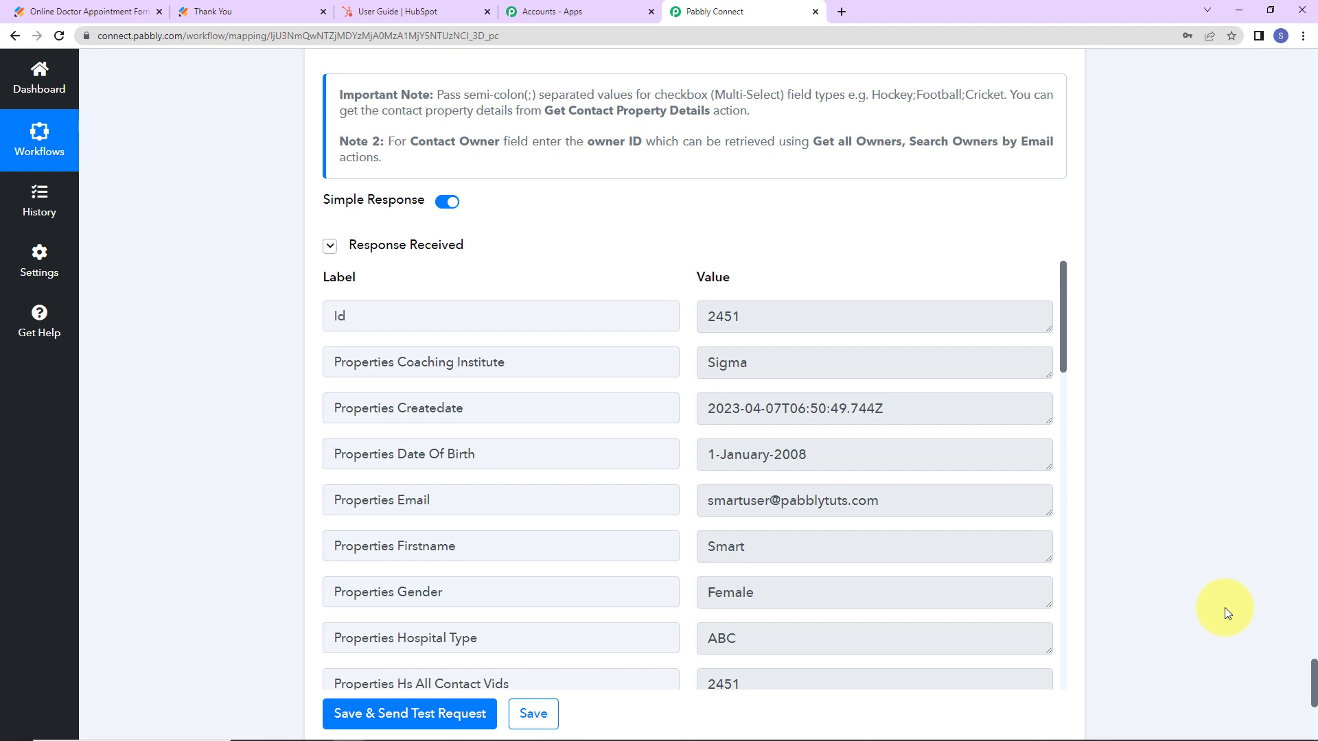
click(388, 6)
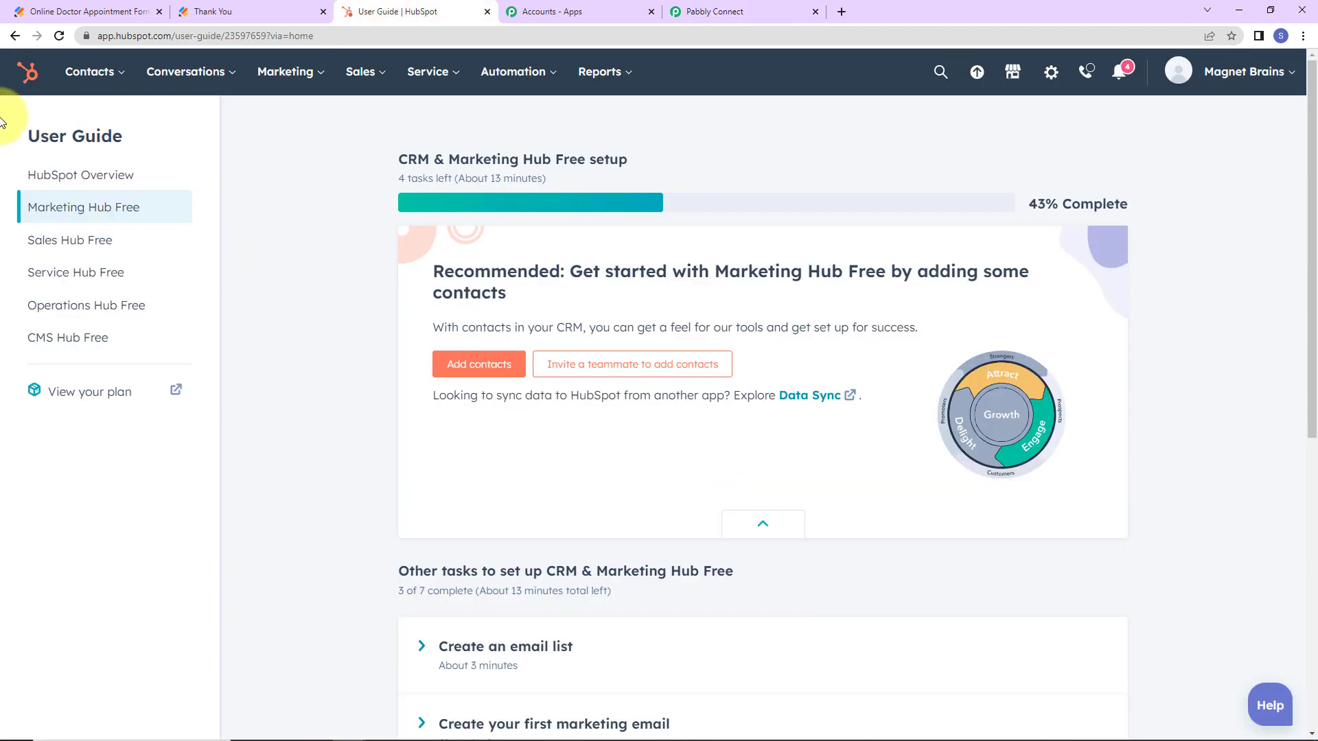
Confirm the new test contact, created today at 12:20 PM, appears in HubSpot's Contacts list.
mouse_move(86, 74)
click(89, 123)
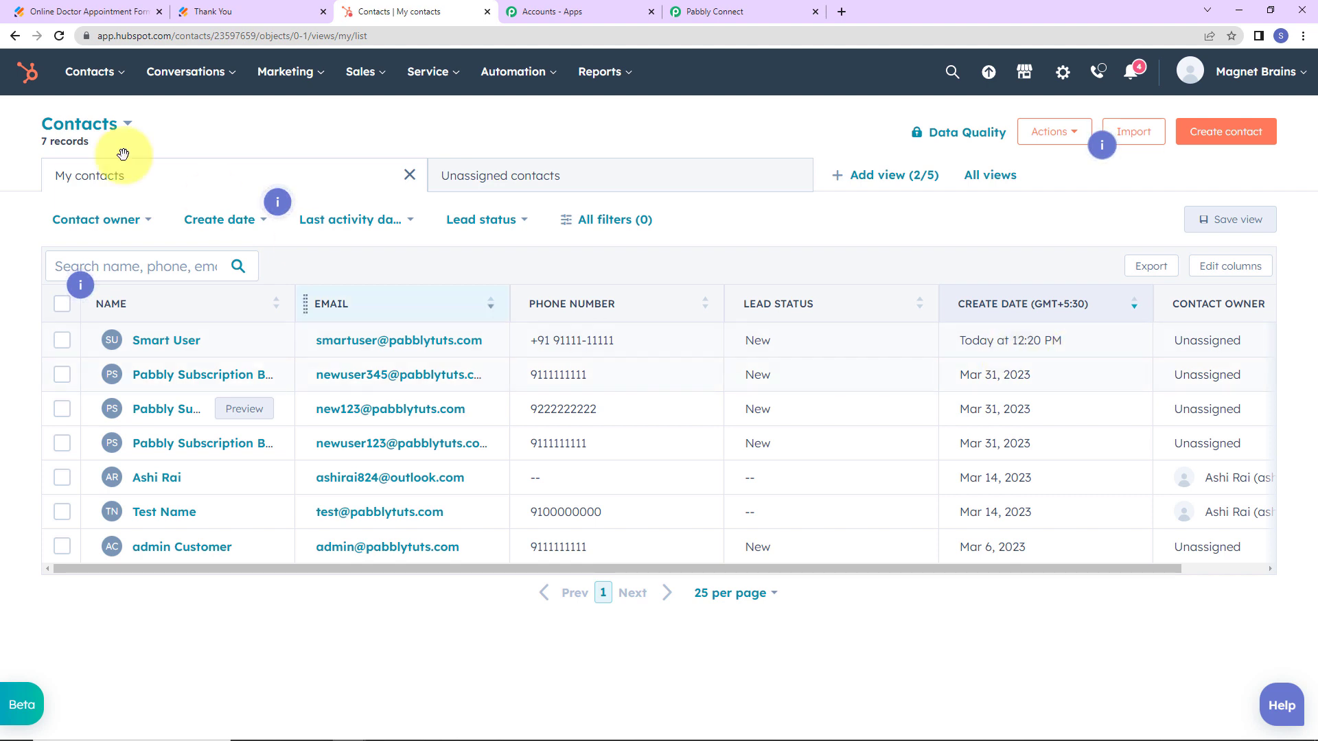
click(69, 13)
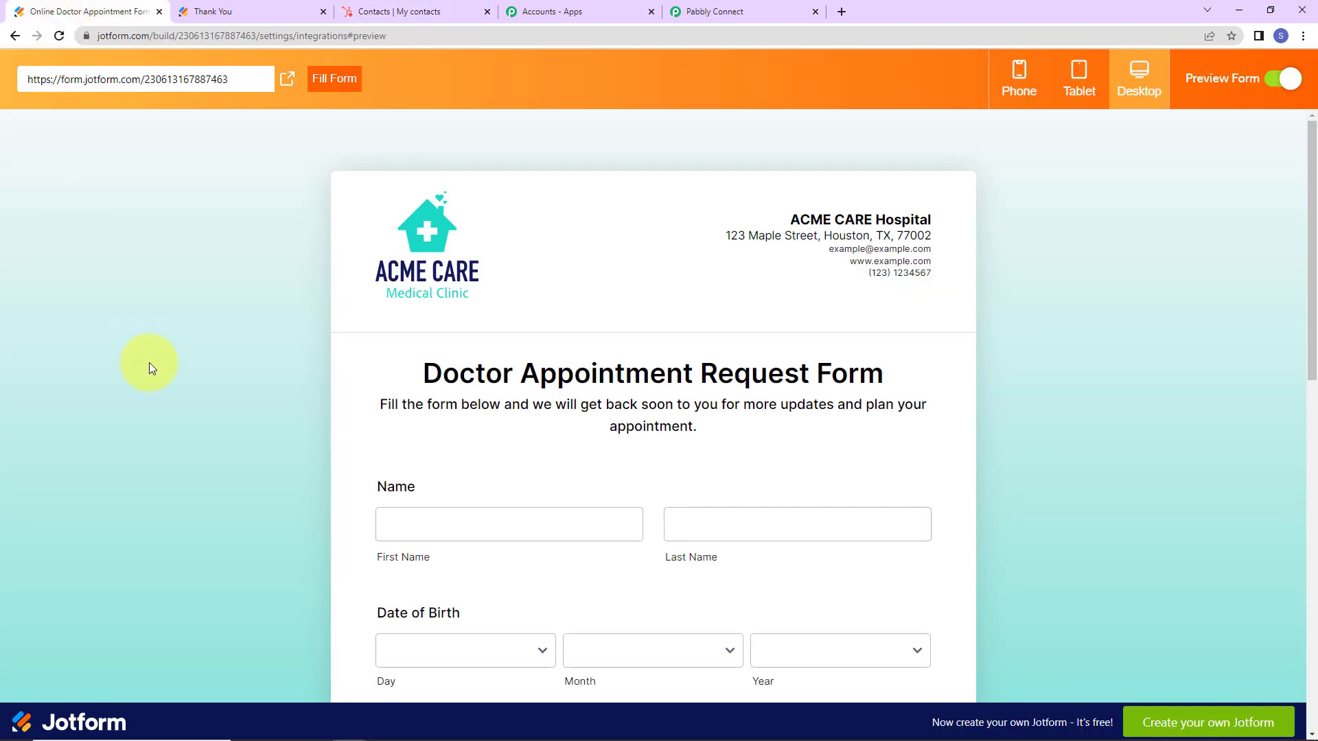
click(287, 78)
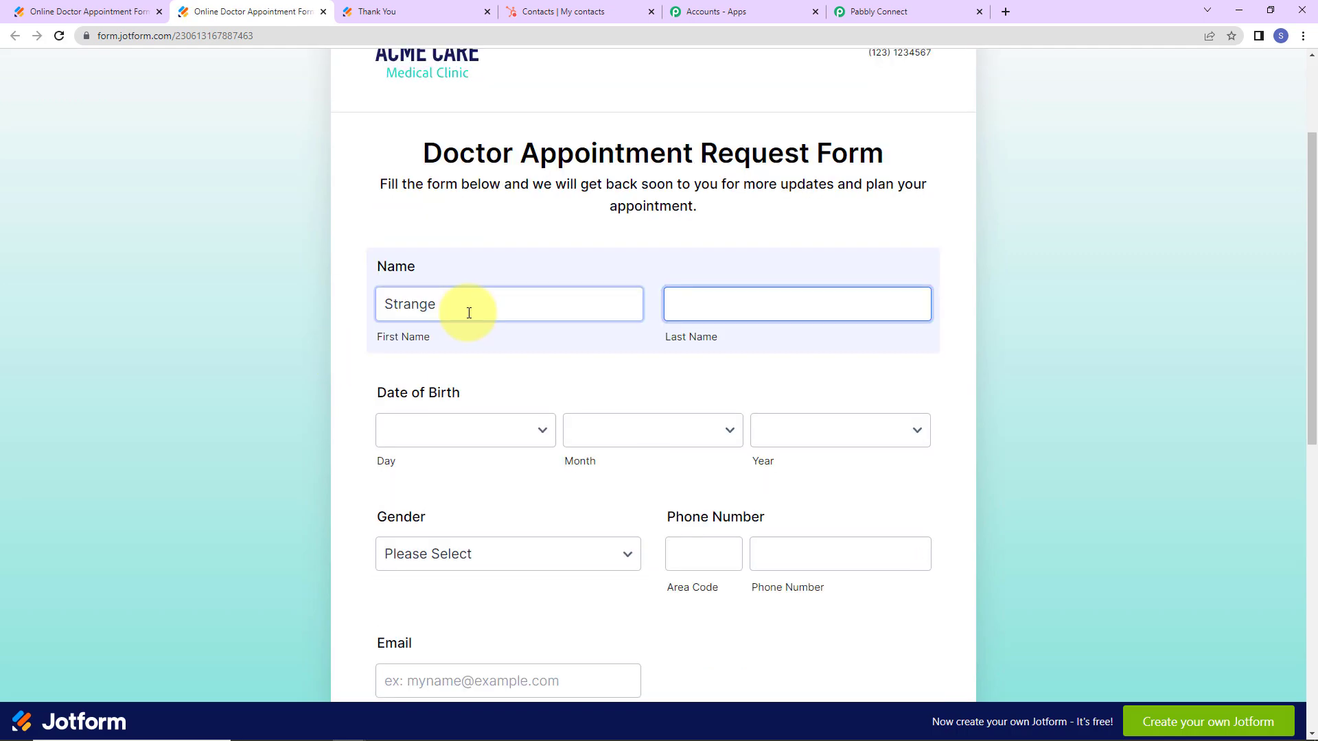
text(User)
key(Tab)
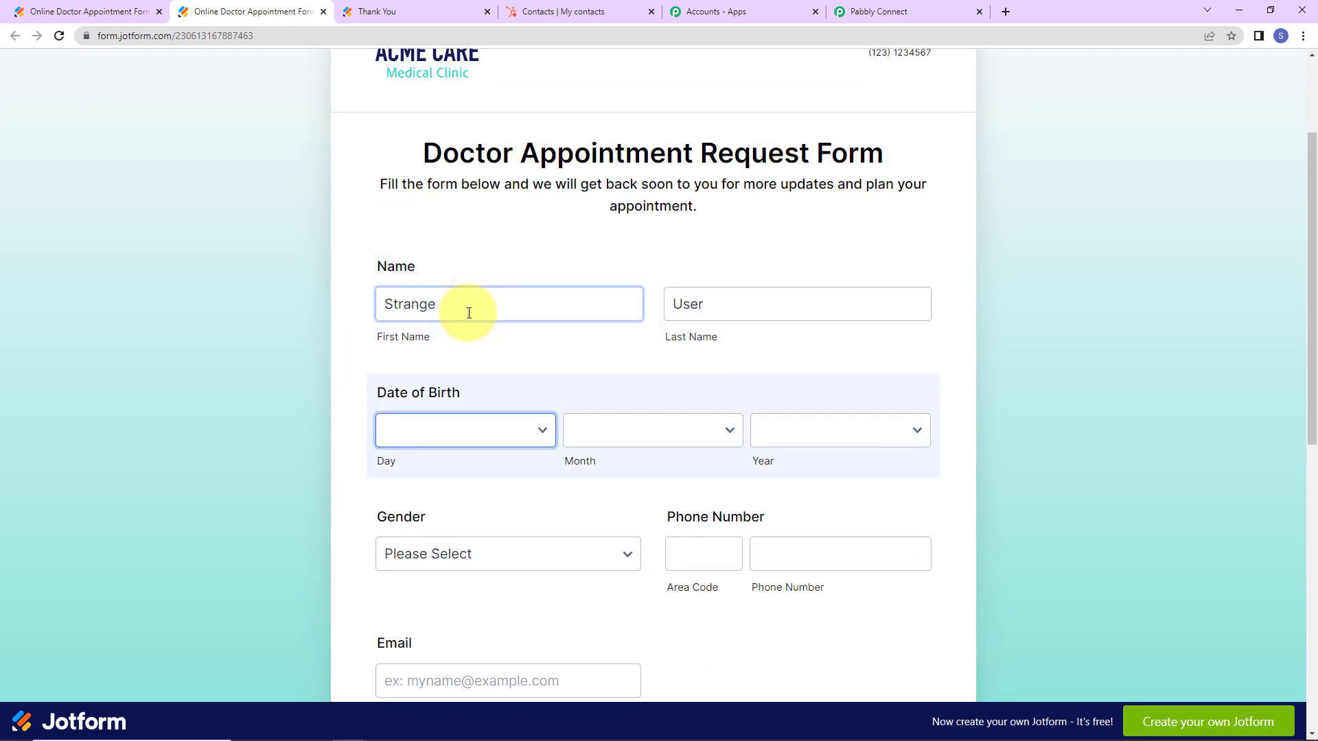
click(453, 438)
click(455, 113)
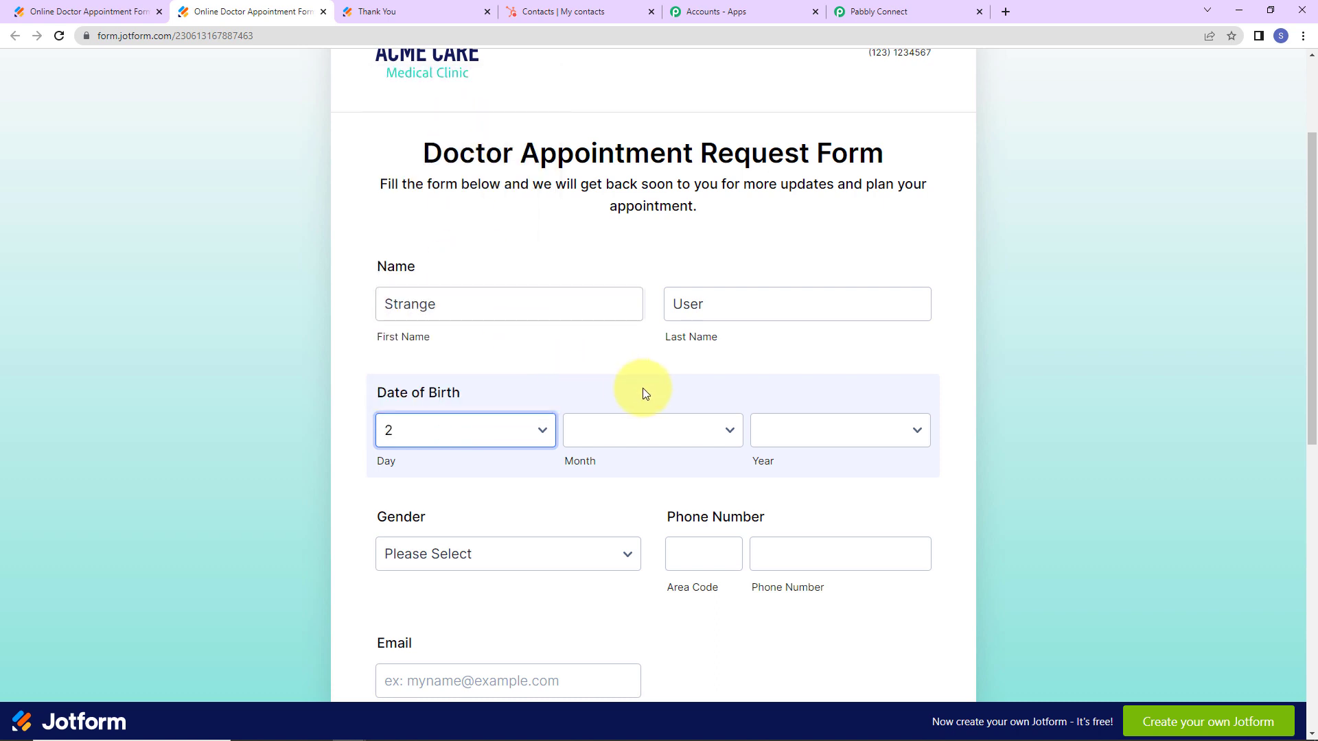
click(645, 430)
click(614, 493)
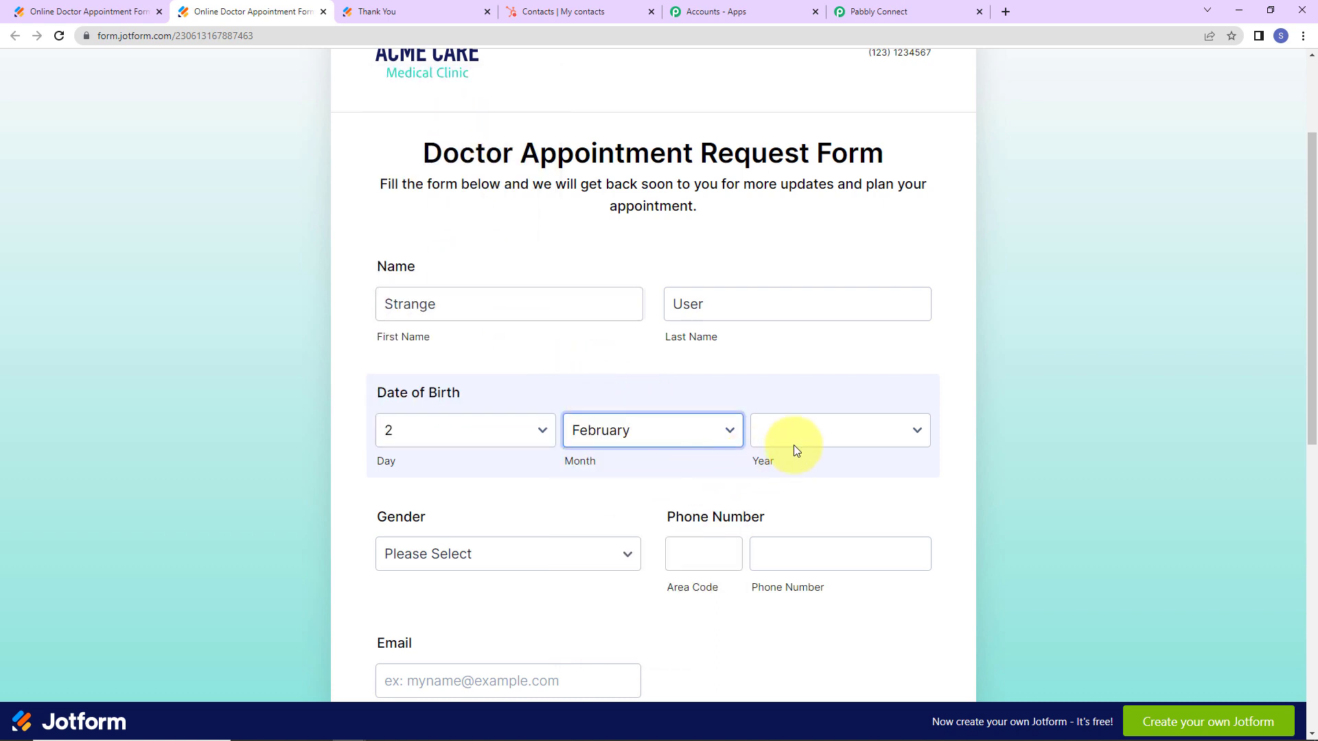
click(794, 444)
click(792, 370)
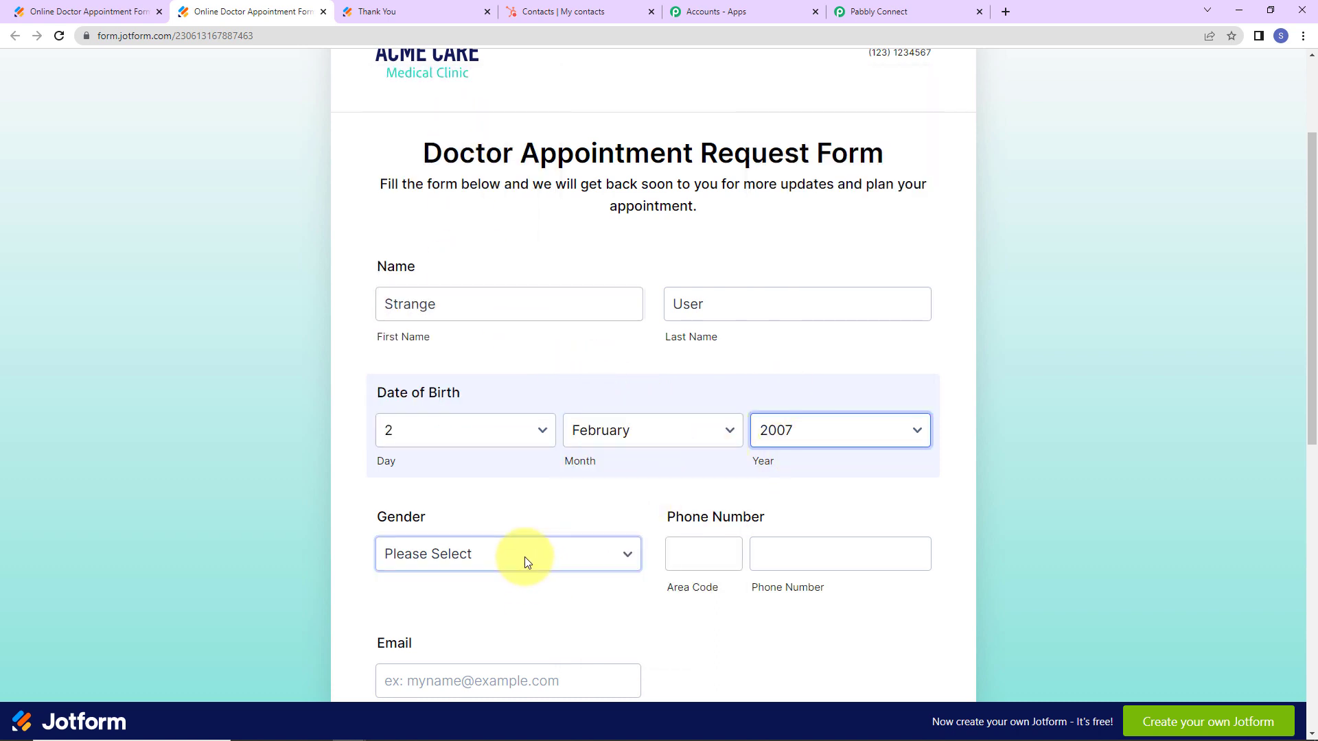
click(524, 558)
click(417, 595)
Fill in the phone number with +91 area code and the contact's e-mail address.
scroll(672, 398, down, 5)
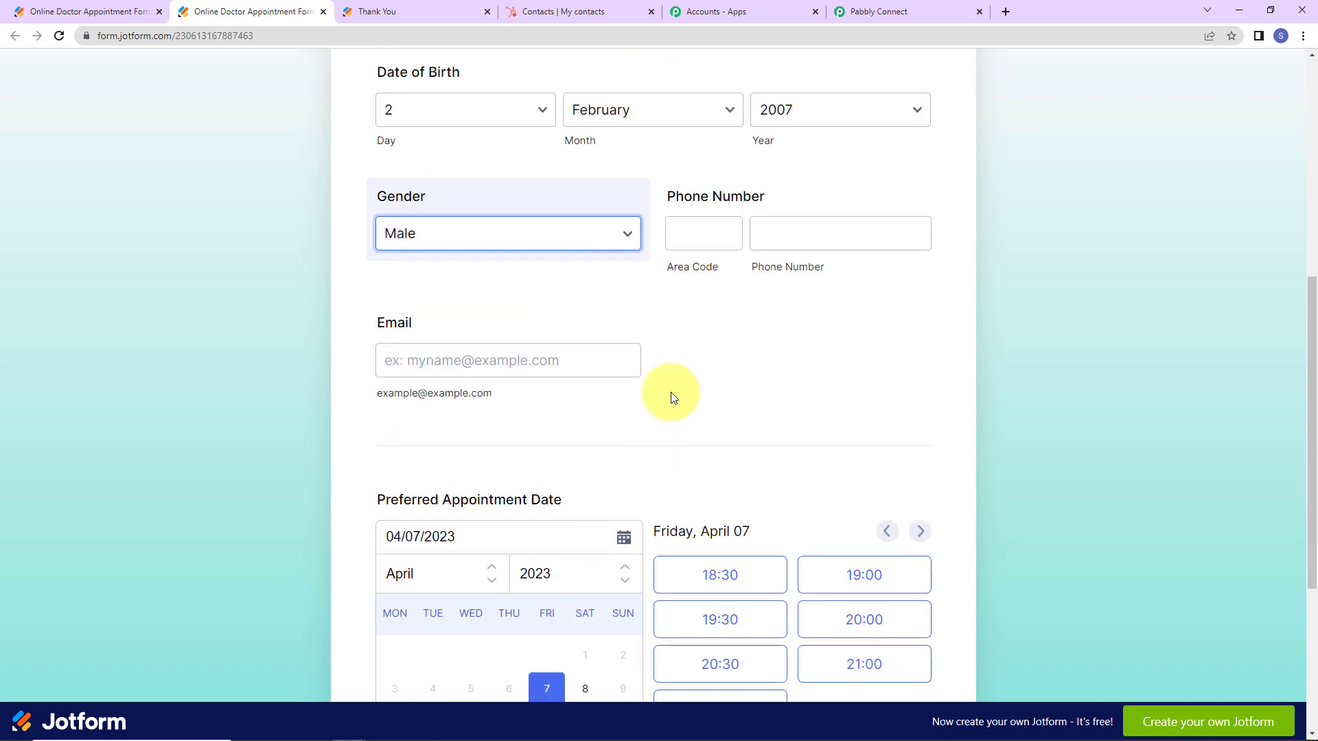
click(705, 240)
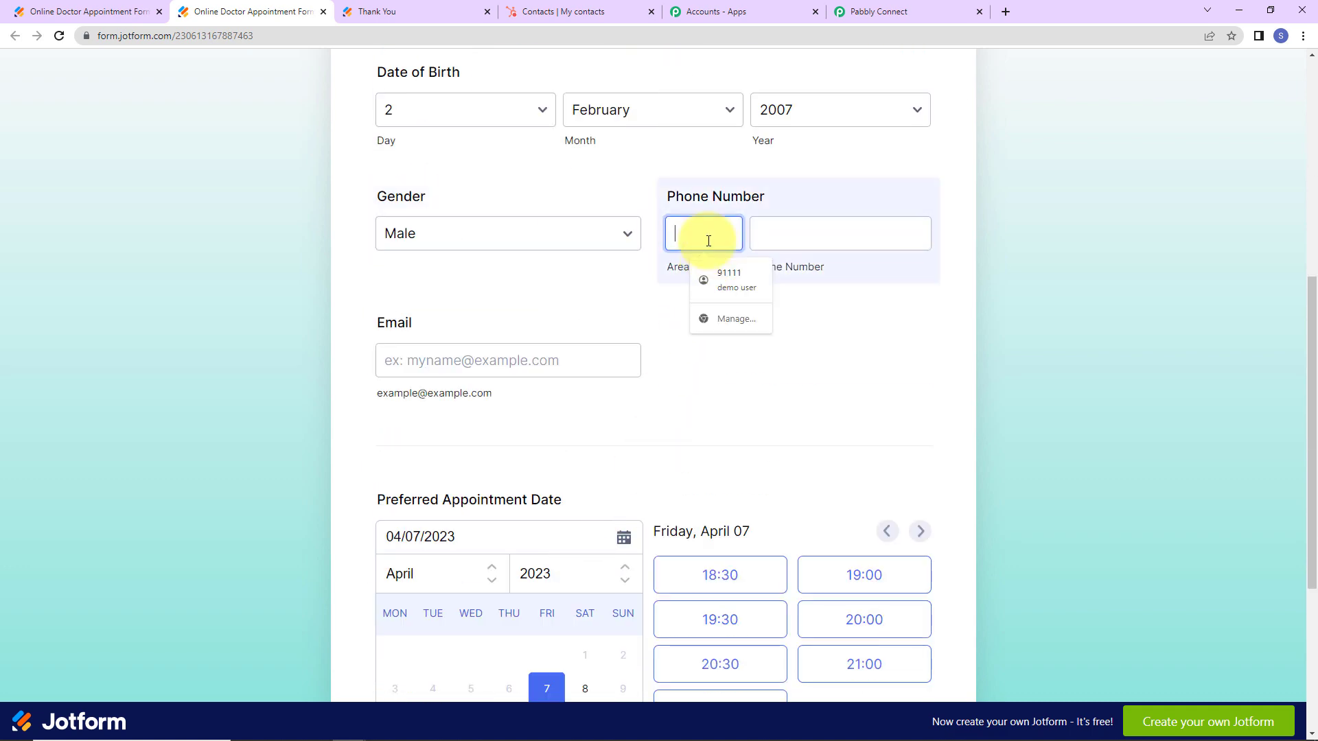
text(+91)
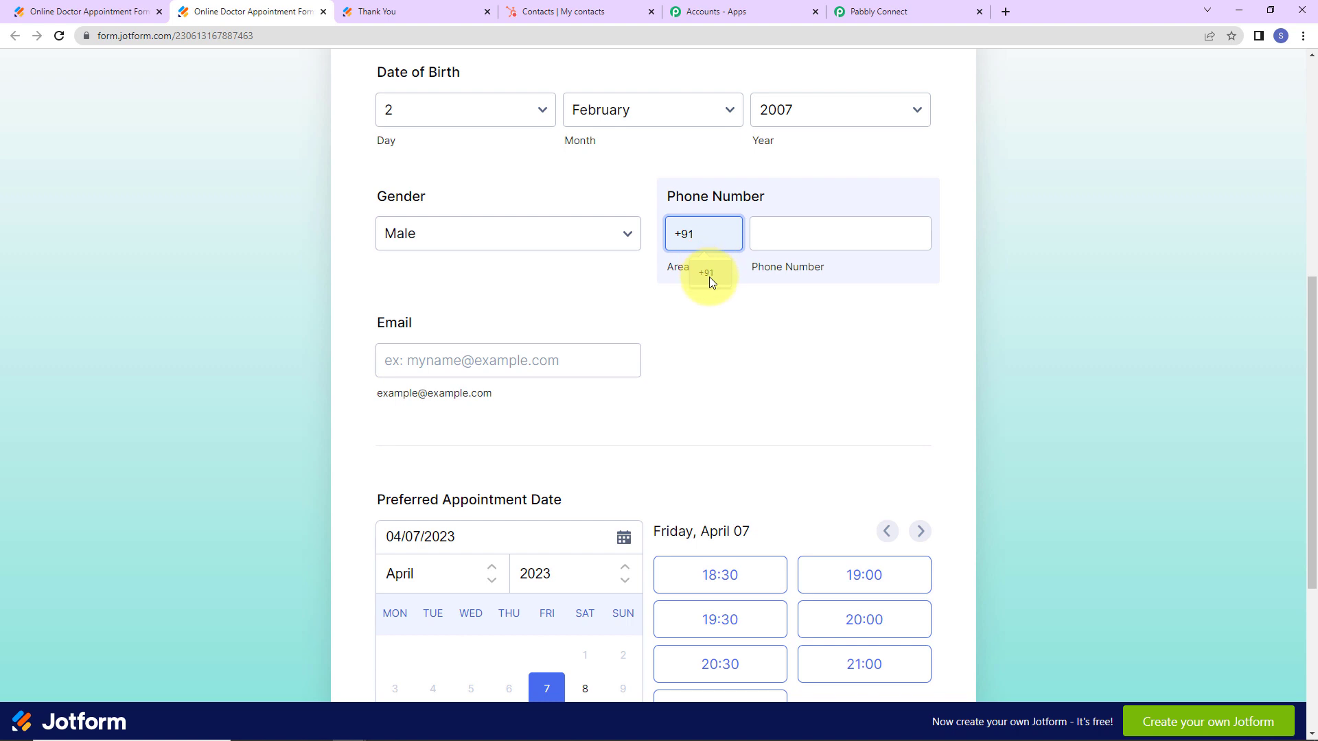
click(709, 275)
click(793, 245)
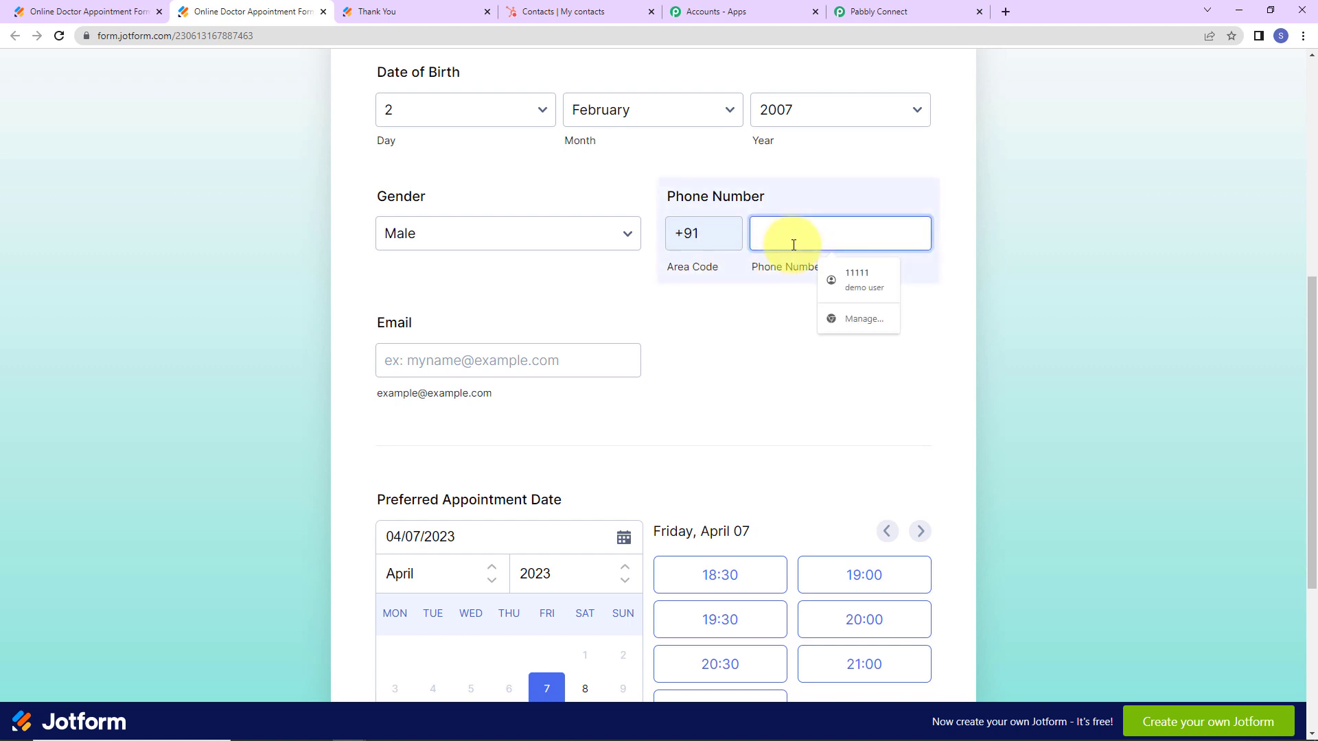
click(860, 279)
click(588, 365)
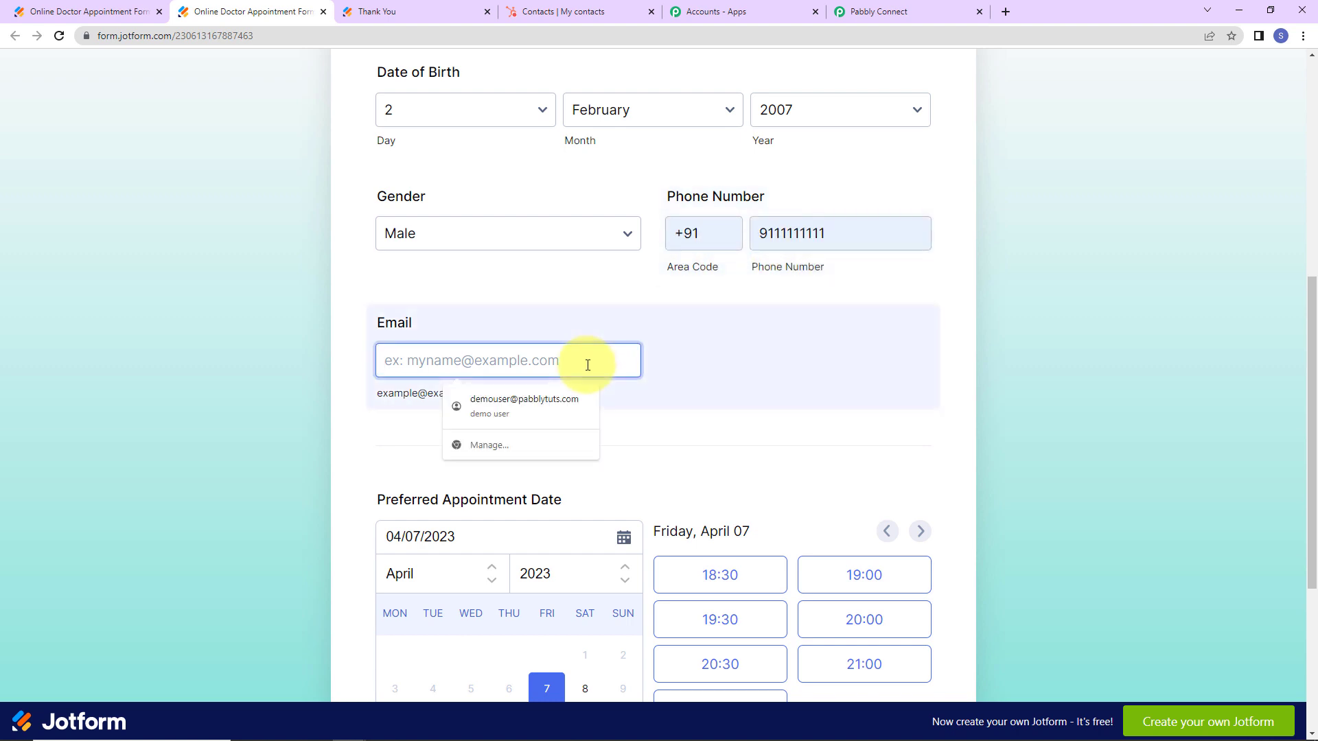
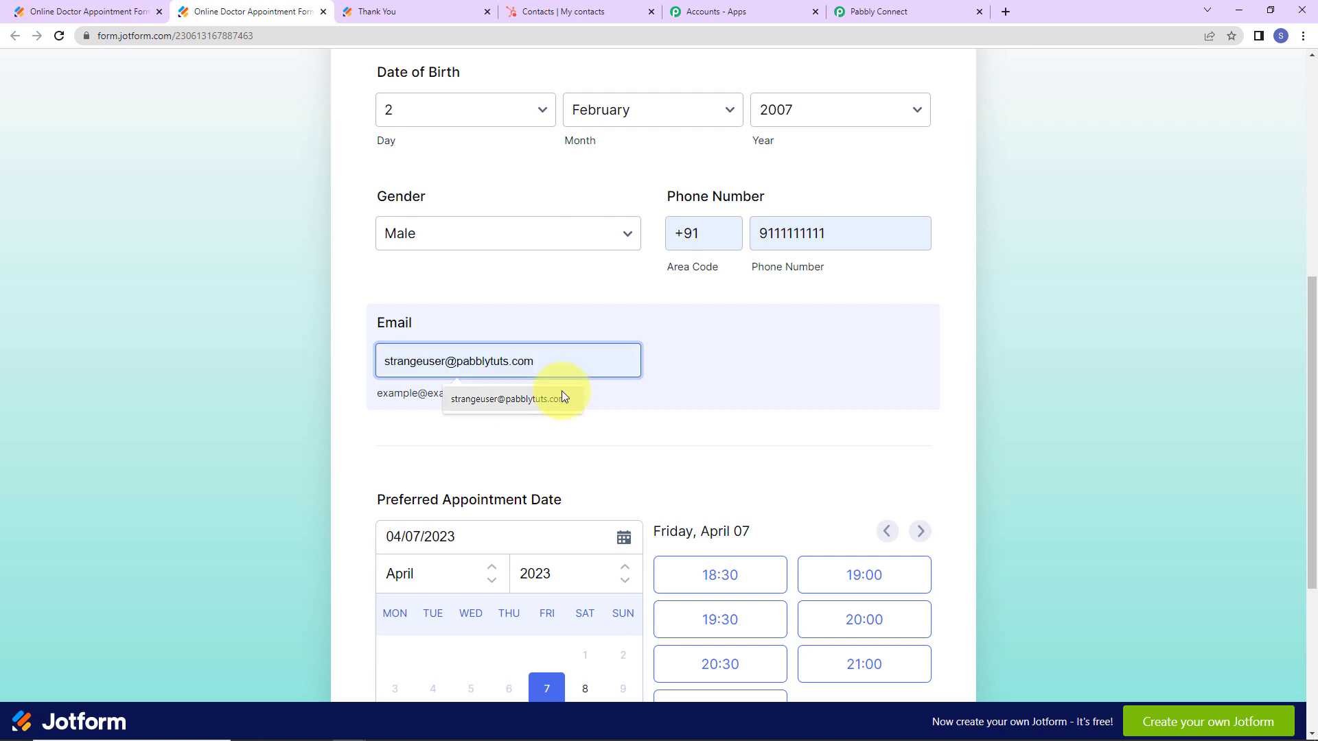
click(561, 392)
Book the 19:00 slot on Wednesday, April 12, 2023 and submit the form.
scroll(755, 398, down, 4)
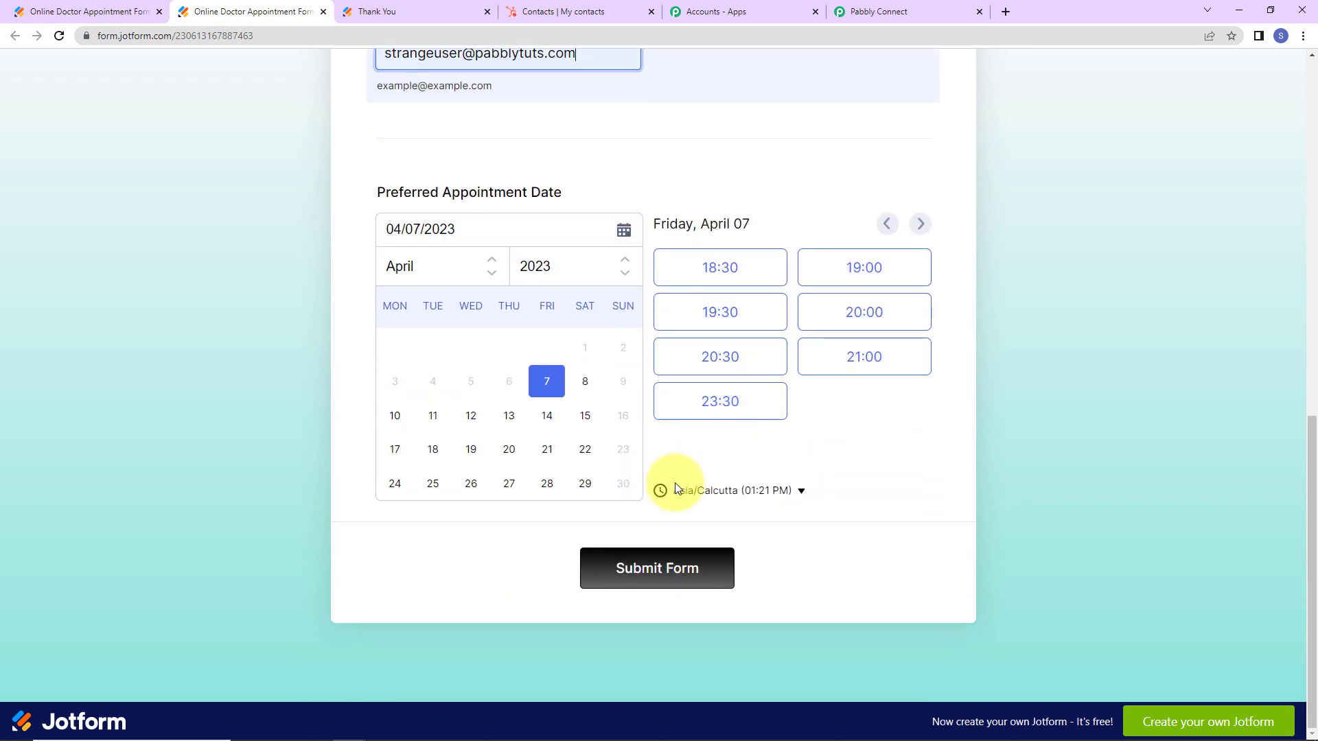
click(472, 416)
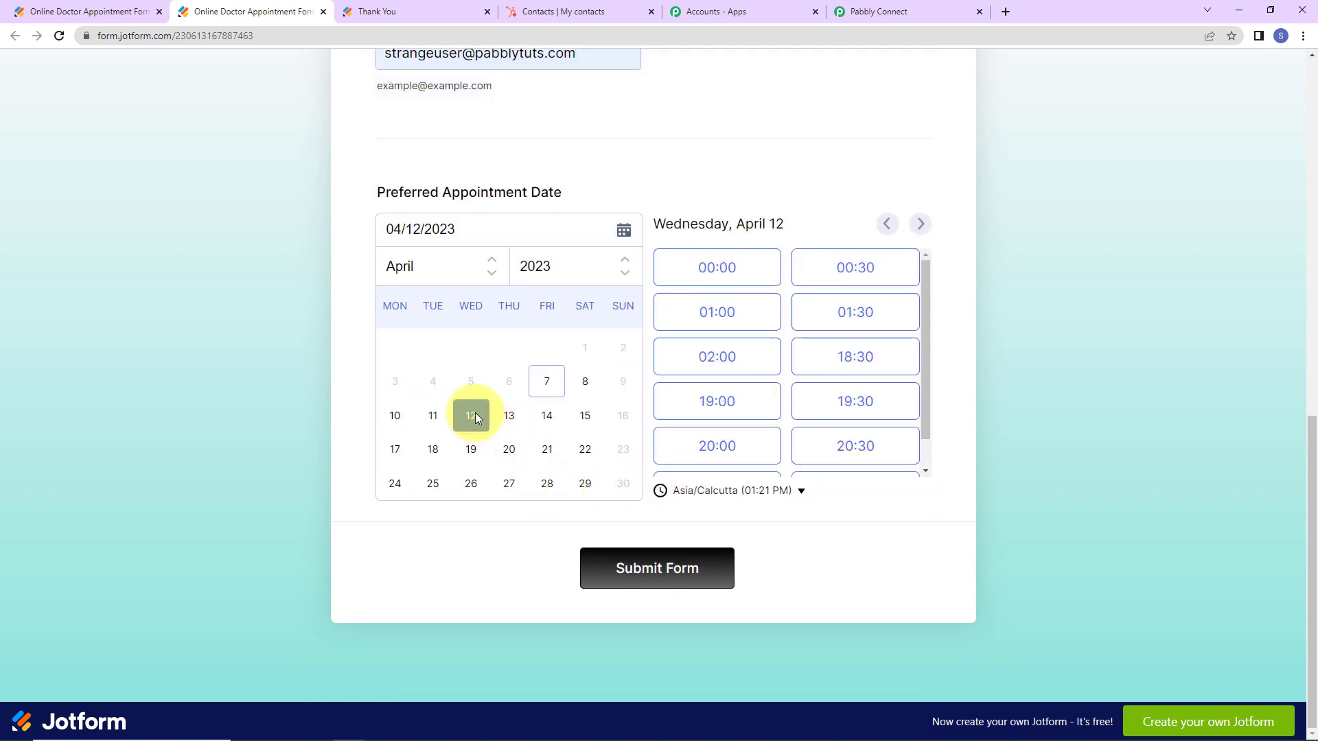
click(710, 410)
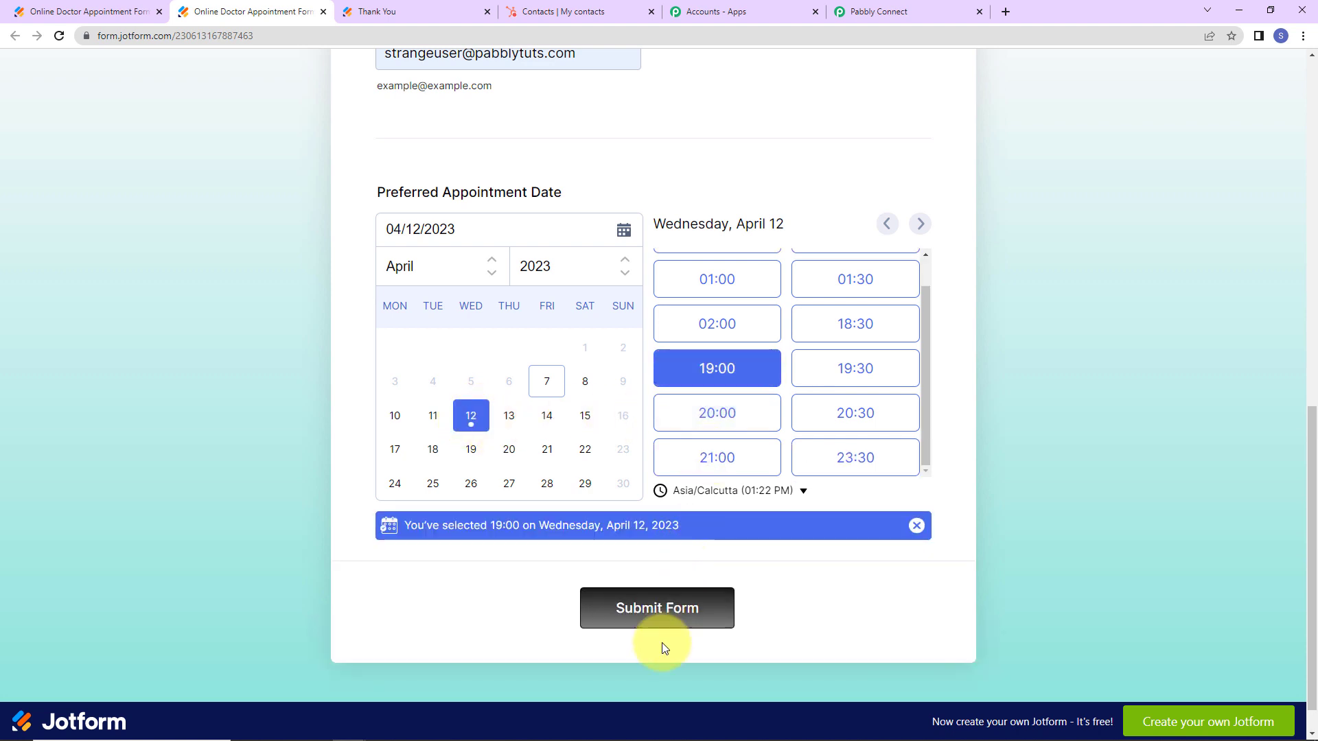
click(641, 622)
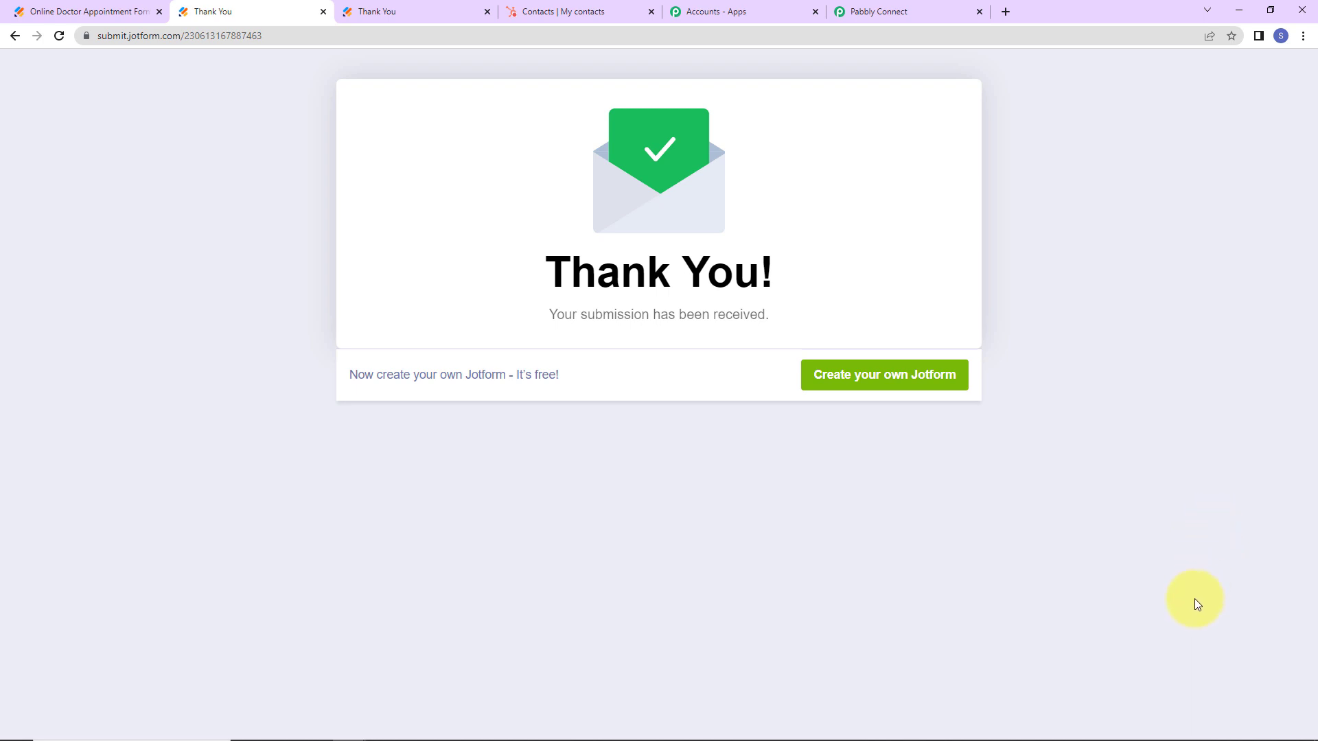
Reload HubSpot contacts and clear the Contact owner filter to show the new 12:22 PM contact.
click(592, 8)
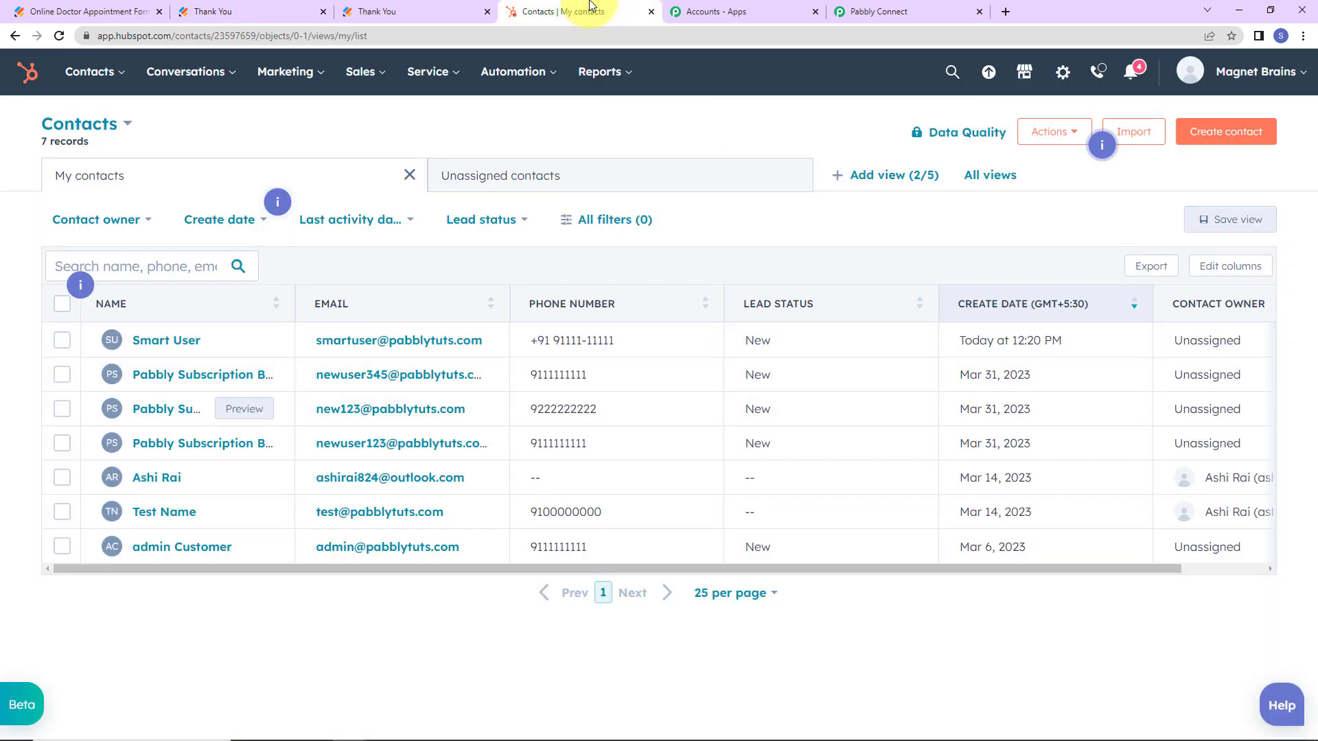
click(58, 36)
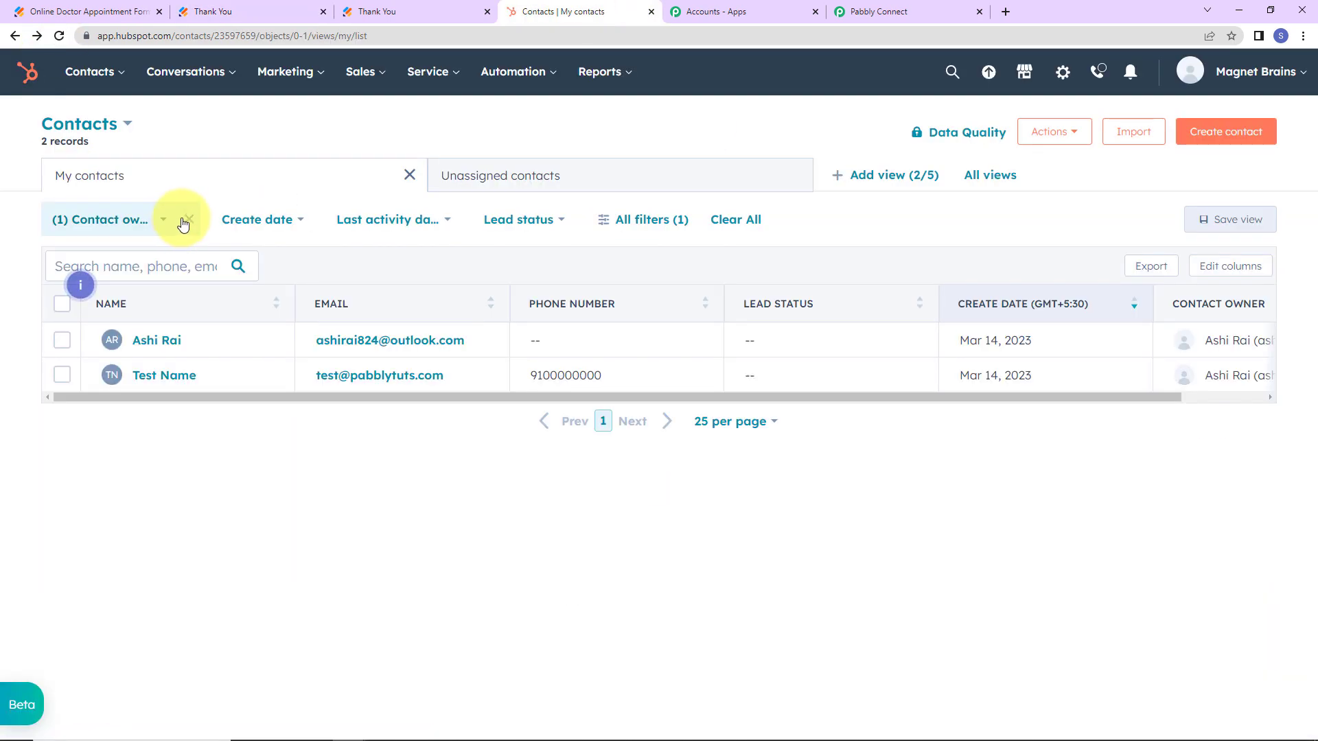
click(188, 219)
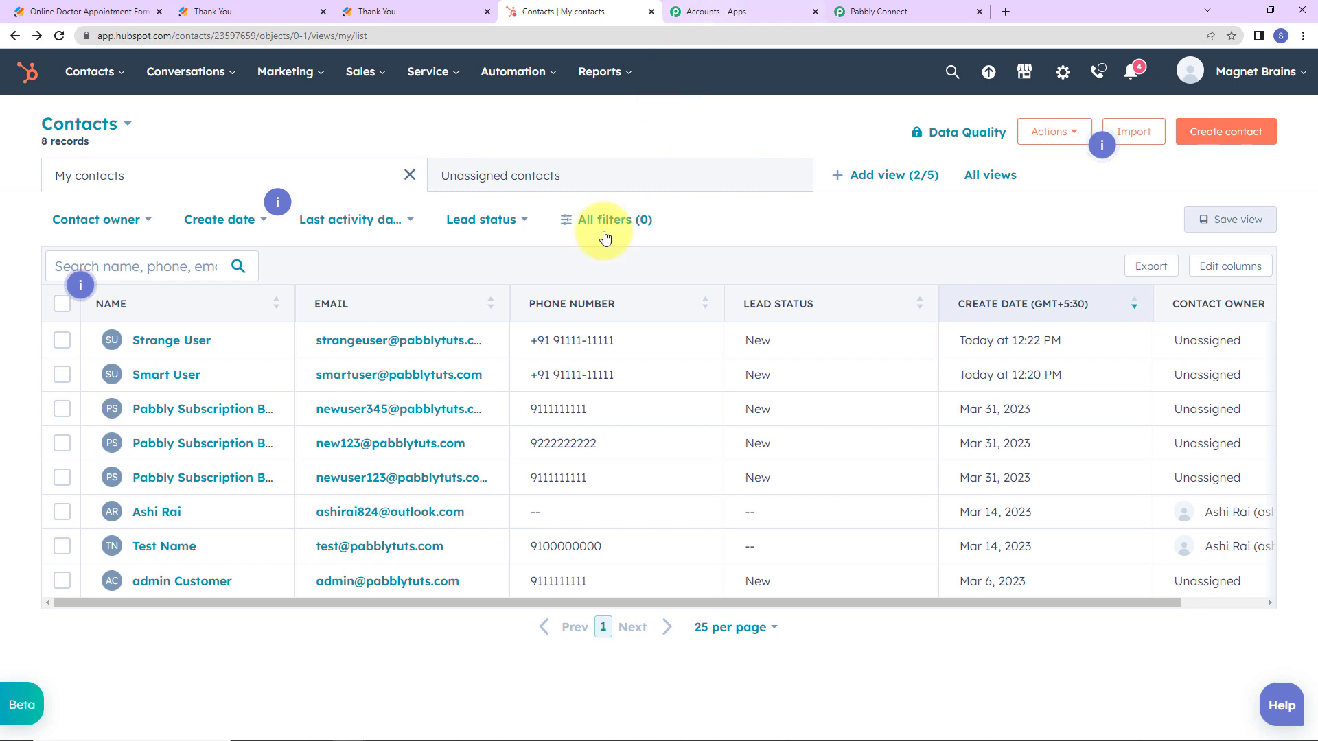
click(893, 13)
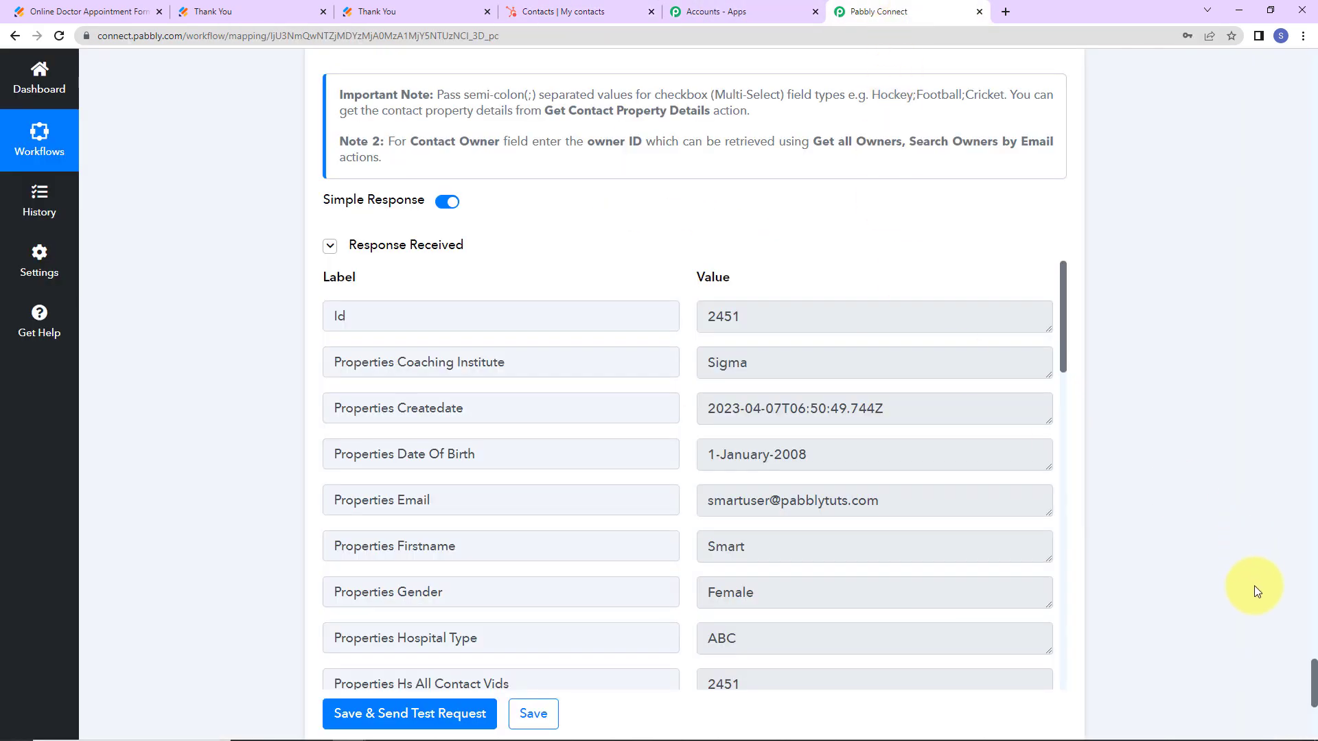
Collapse the Capture Webhook trigger and HubSpot CRM Create a Contact steps to their headers.
drag(1313, 675, 1290, 59)
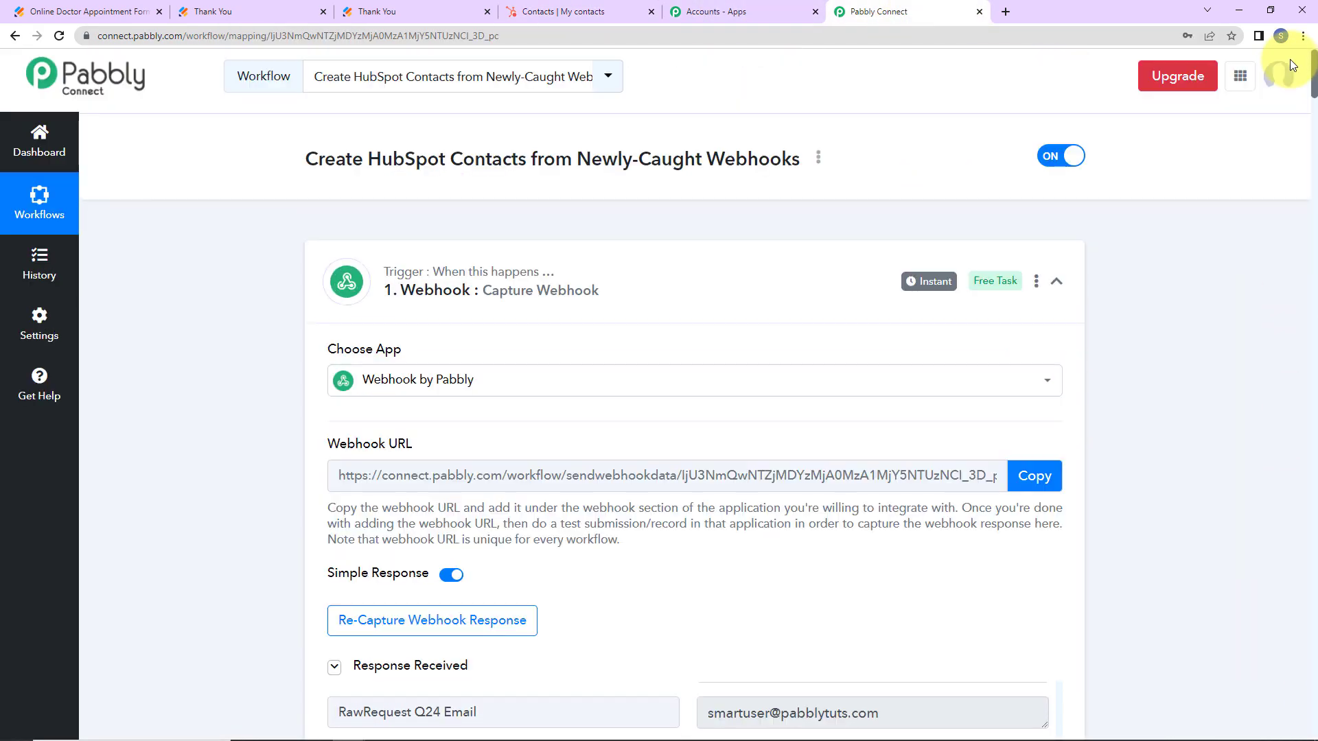
click(1056, 282)
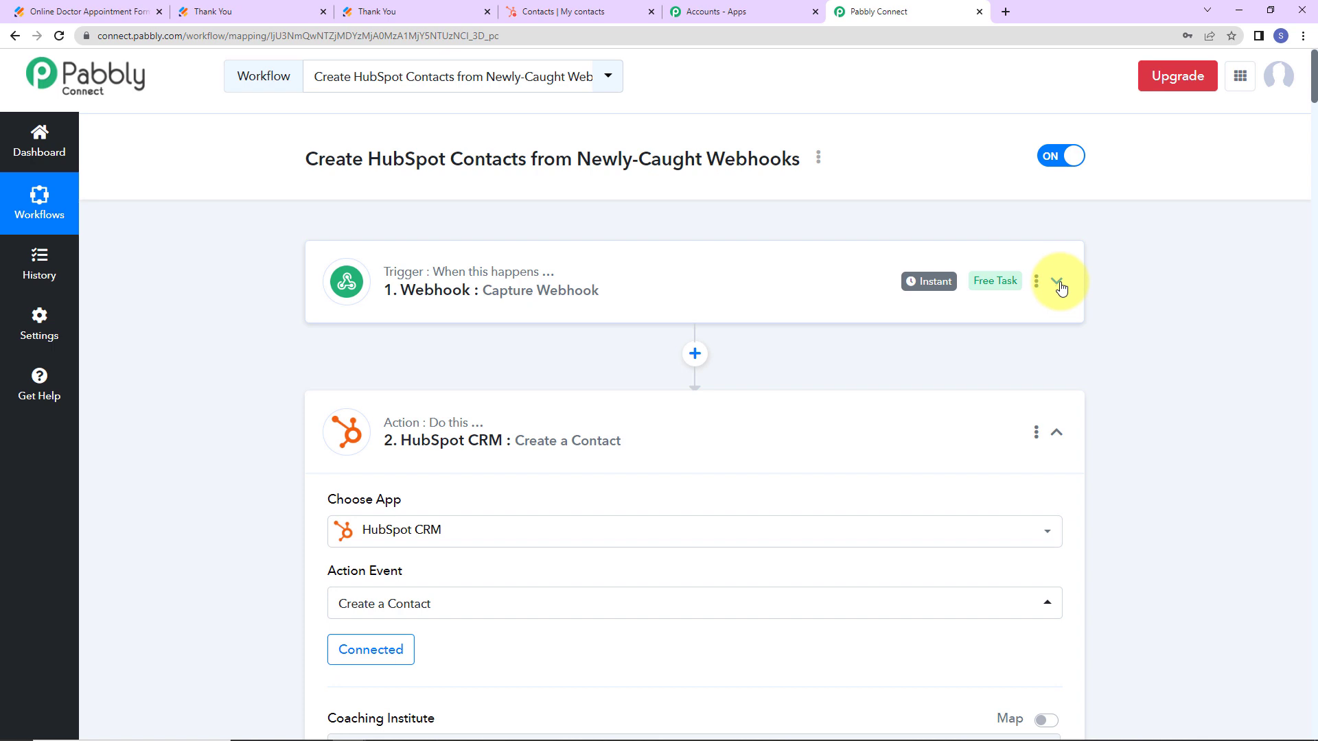
click(1055, 432)
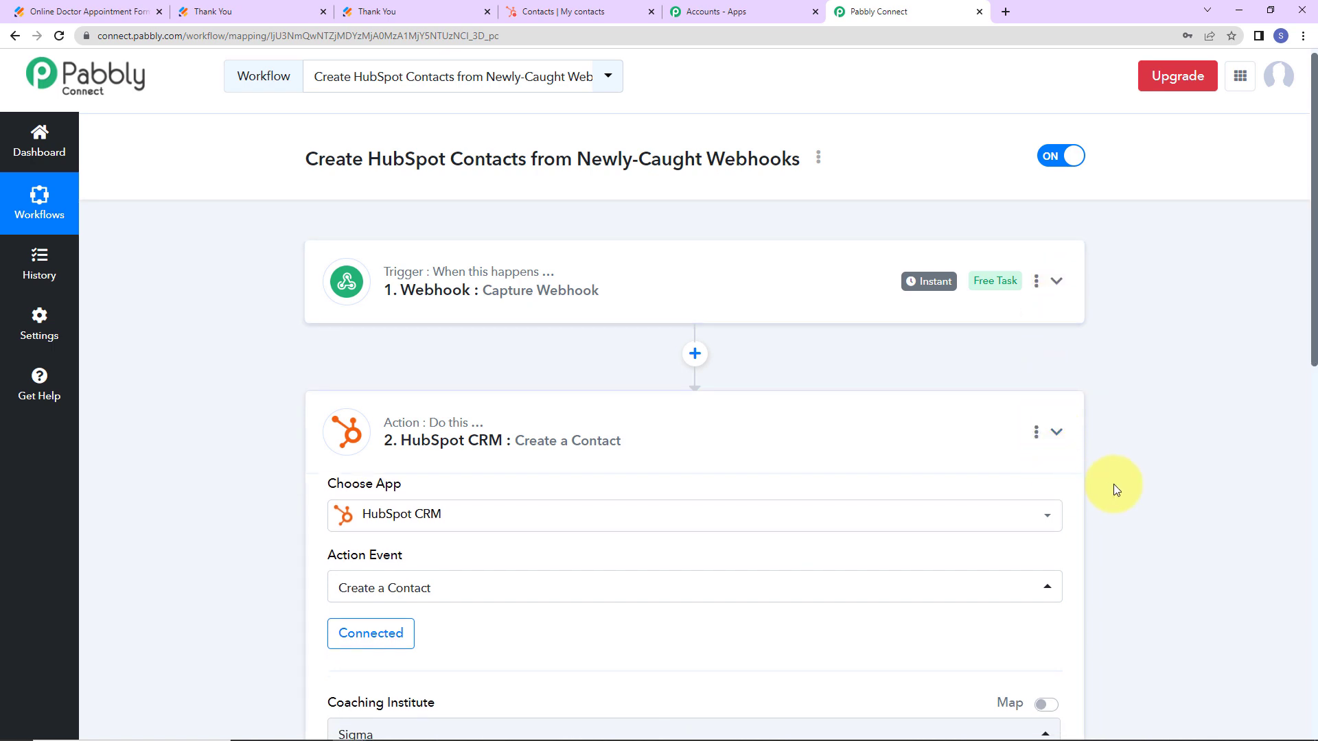